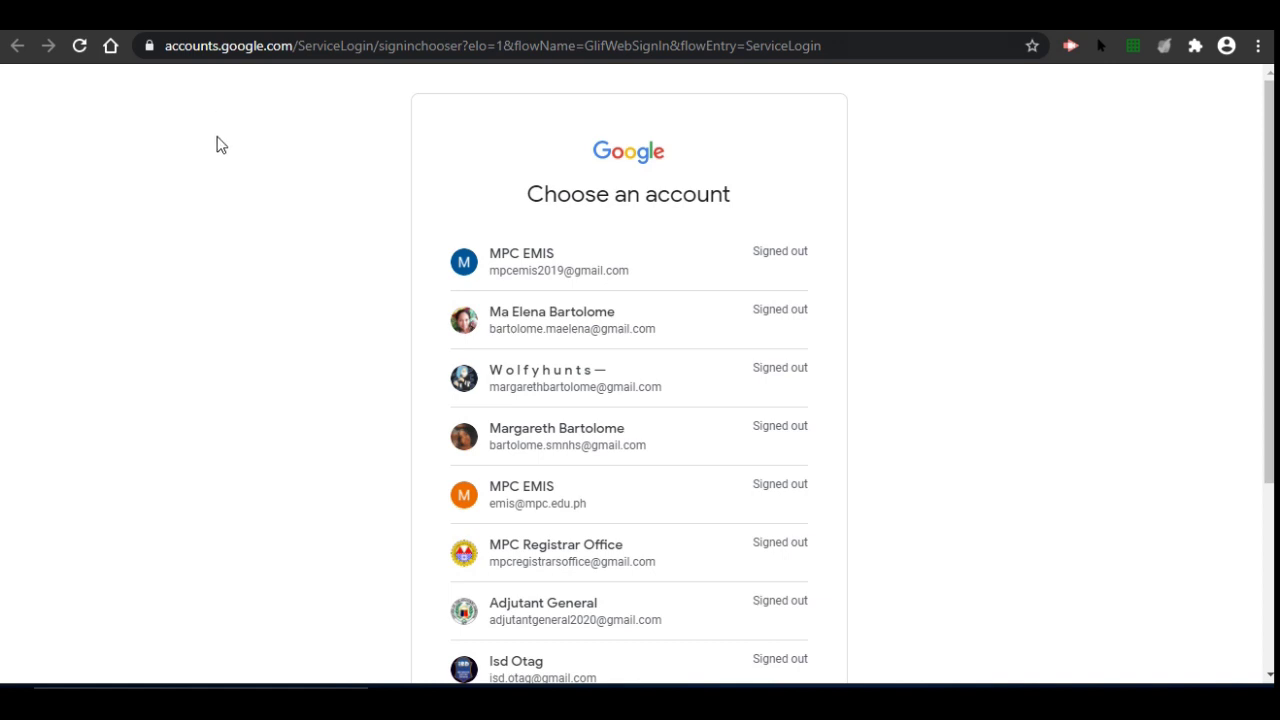
Step: Sign in to the teacher's Google account by choosing it from the account list and entering the account password
left_click(543, 318)
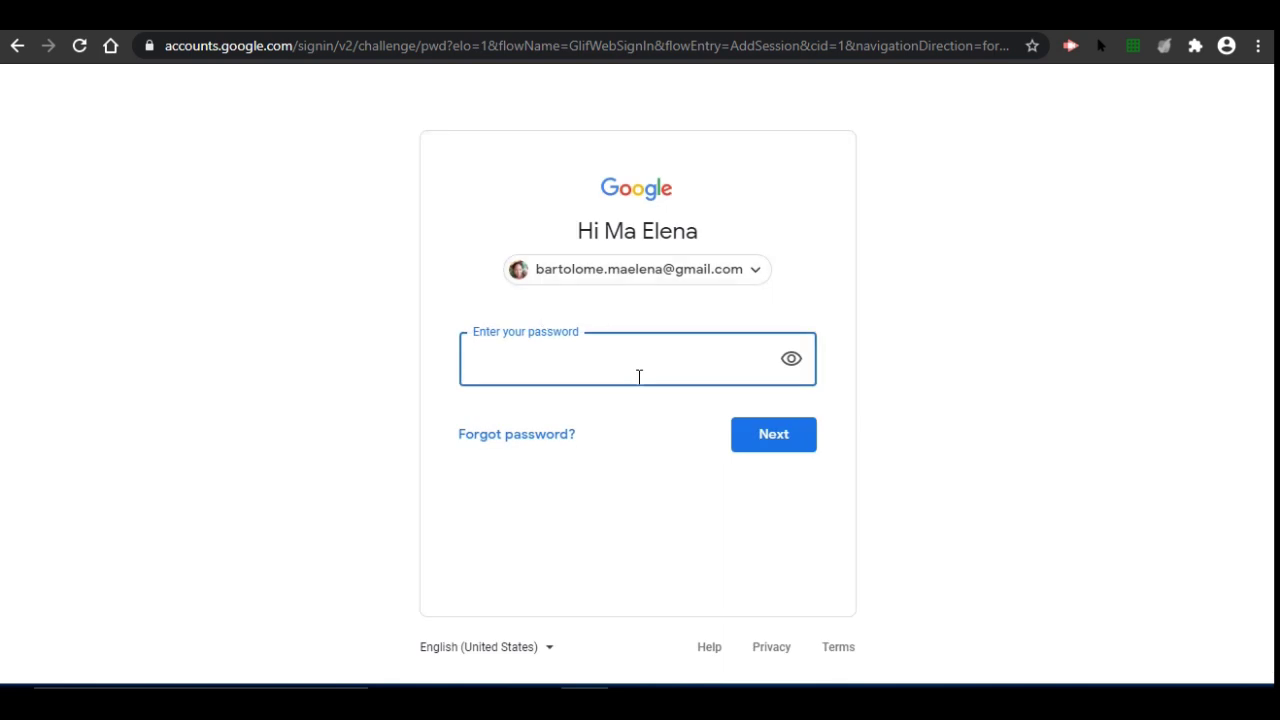
type("********")
left_click(750, 443)
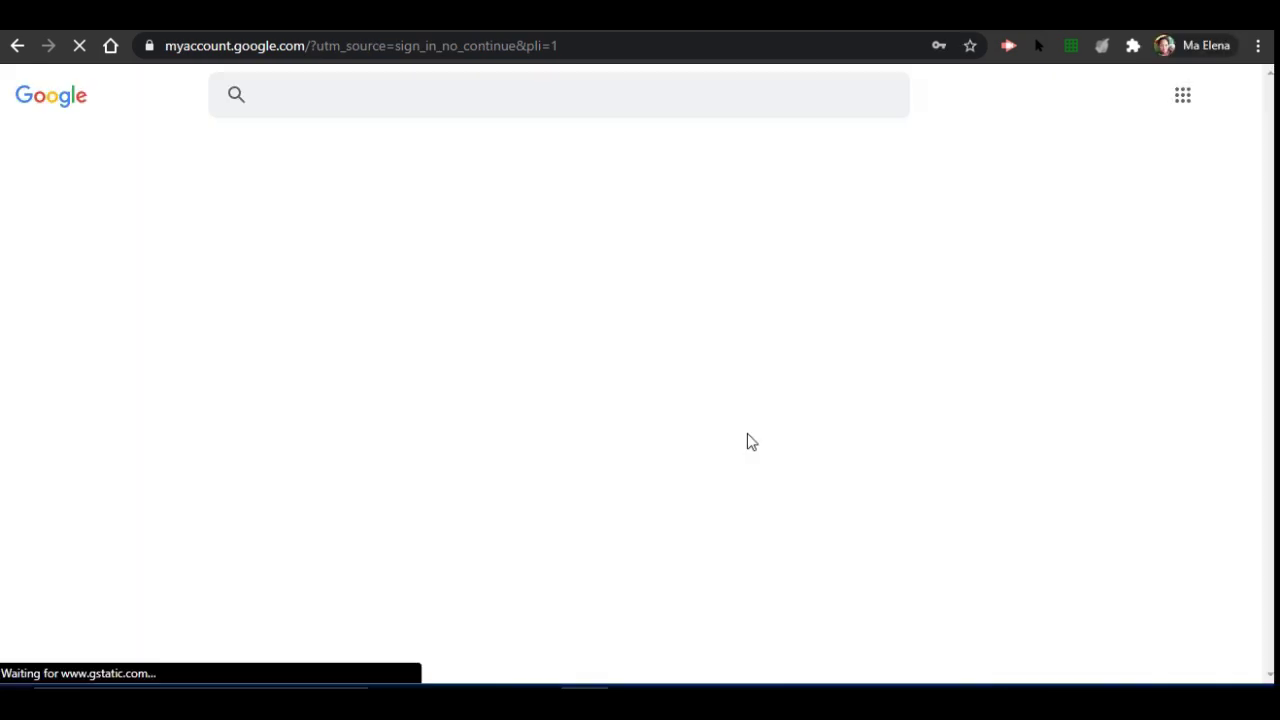
Step: Go to Google Drive from the account page and create a new blank Google Form
left_click(1183, 95)
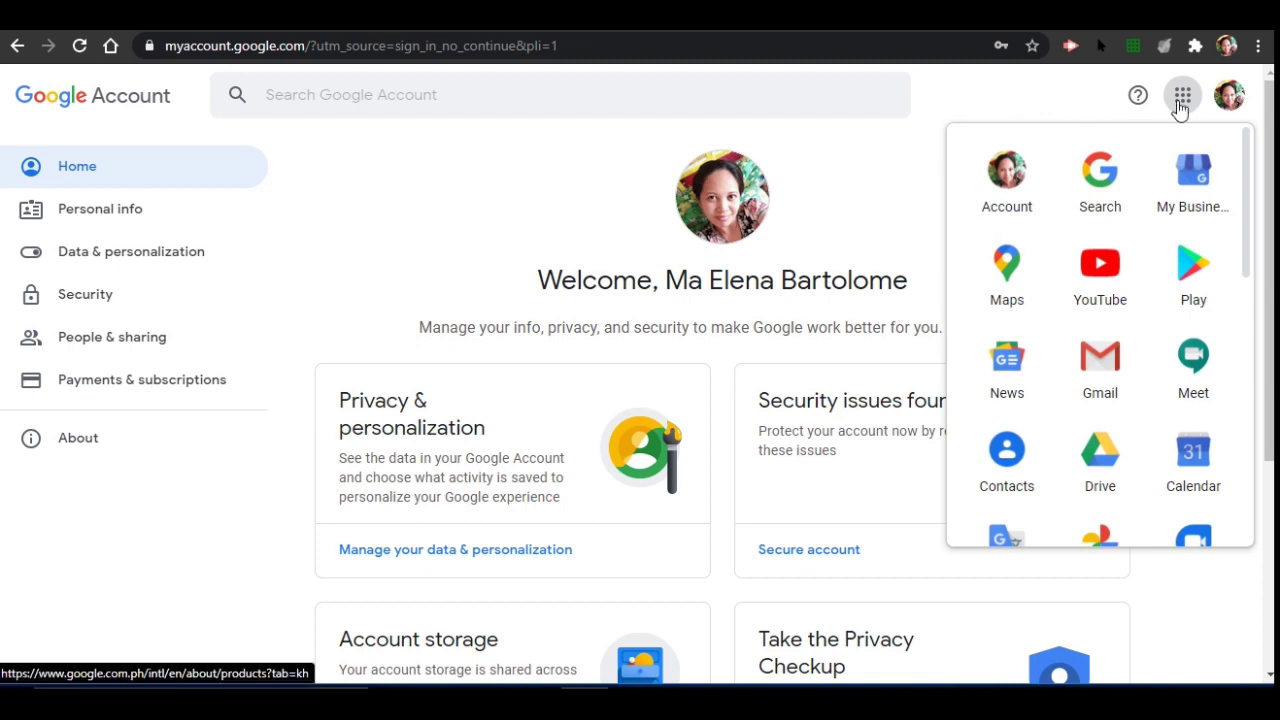
left_click(1094, 464)
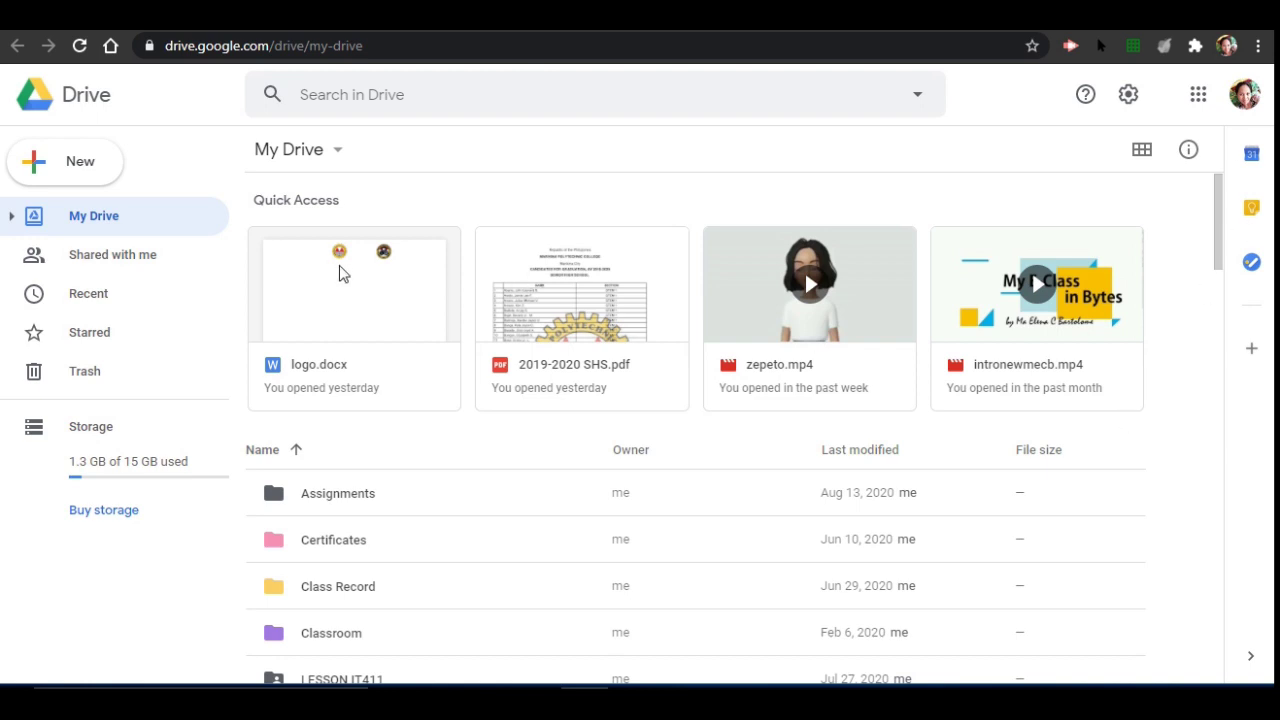
left_click(54, 171)
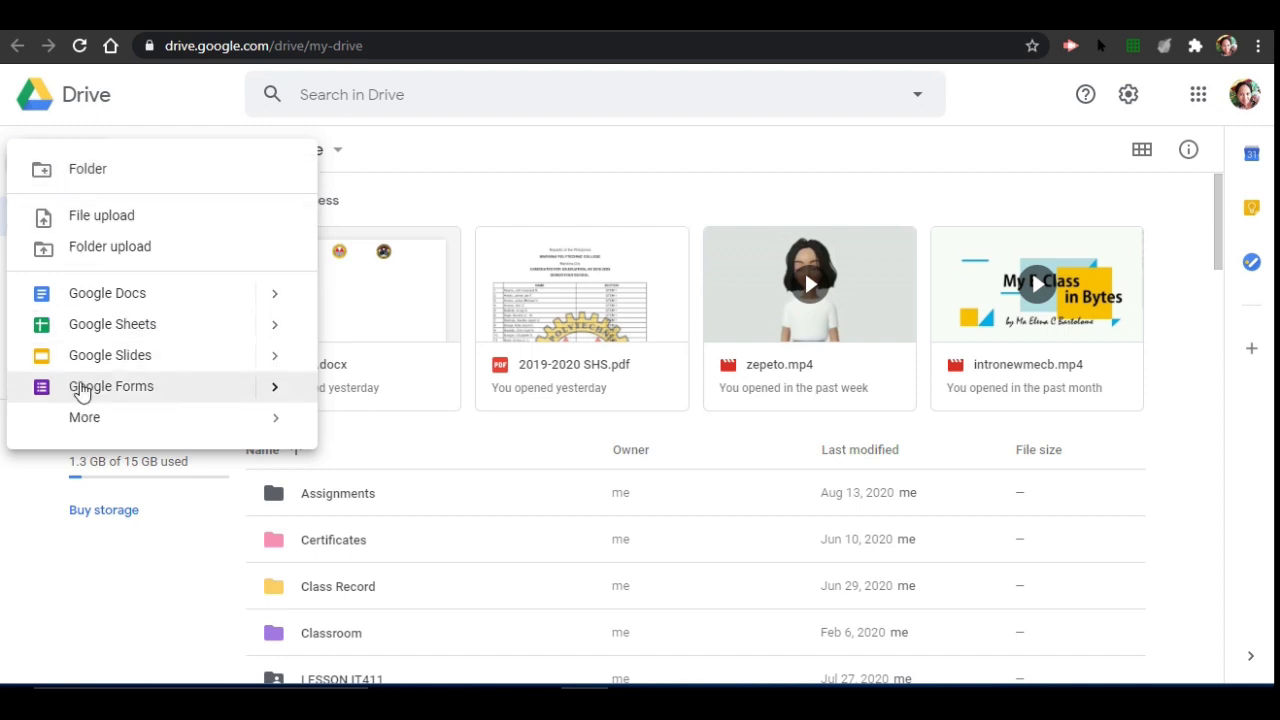
left_click(82, 388)
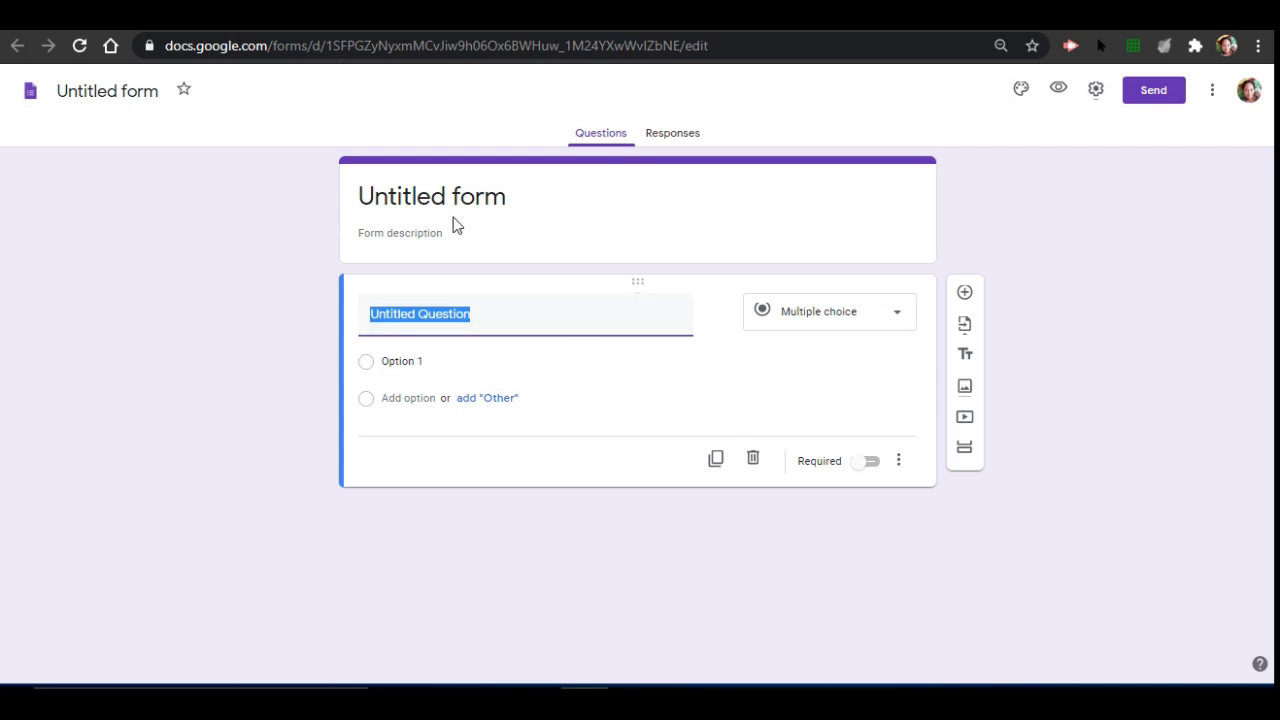
Step: Title the form with "Mrs.", the teacher's surname, and "'s Class - Student Information Sheet, 1st Sem SY 2020-2021"
left_click(520, 198)
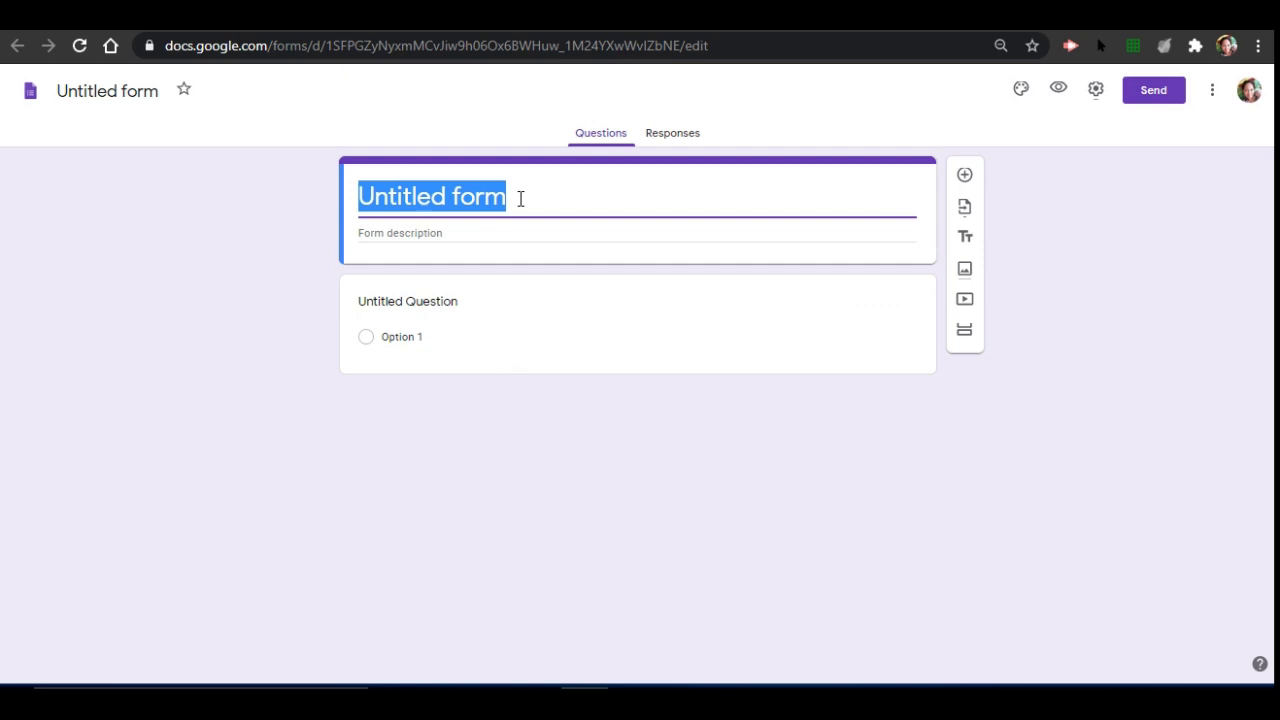
type("M")
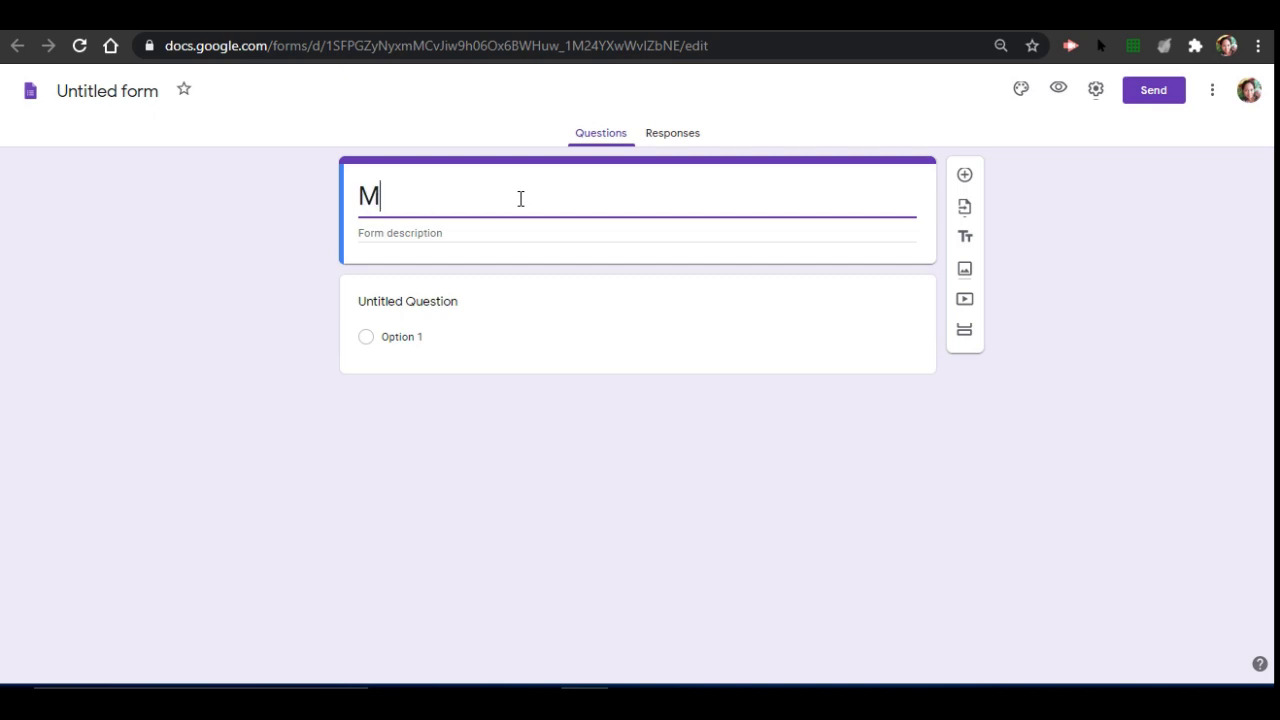
type("rs. N")
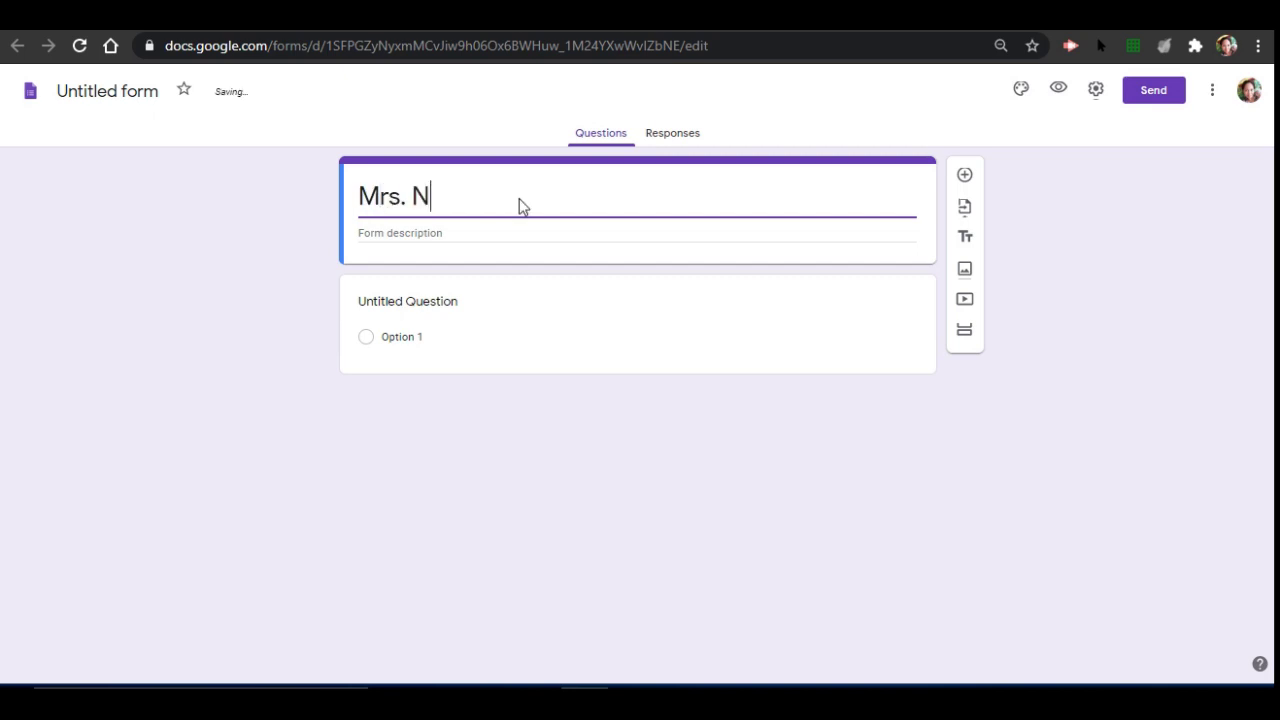
key("BackSpace")
type("Barto")
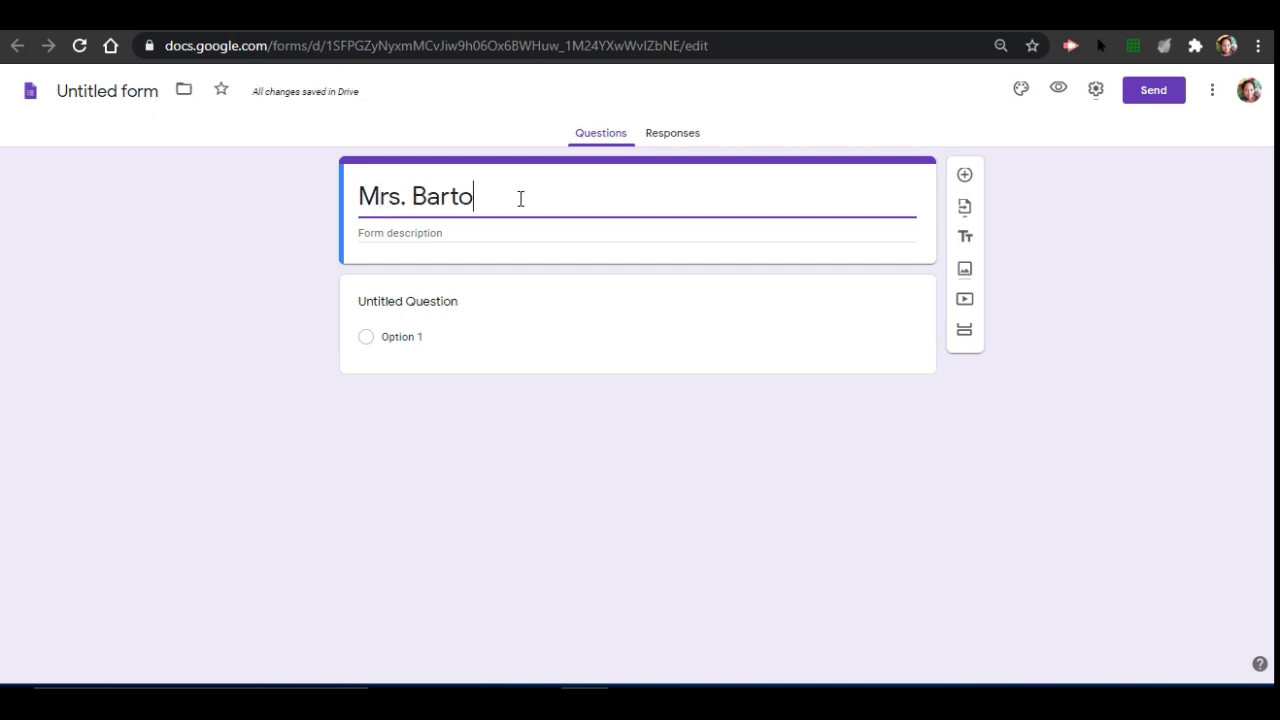
type("lome's Class")
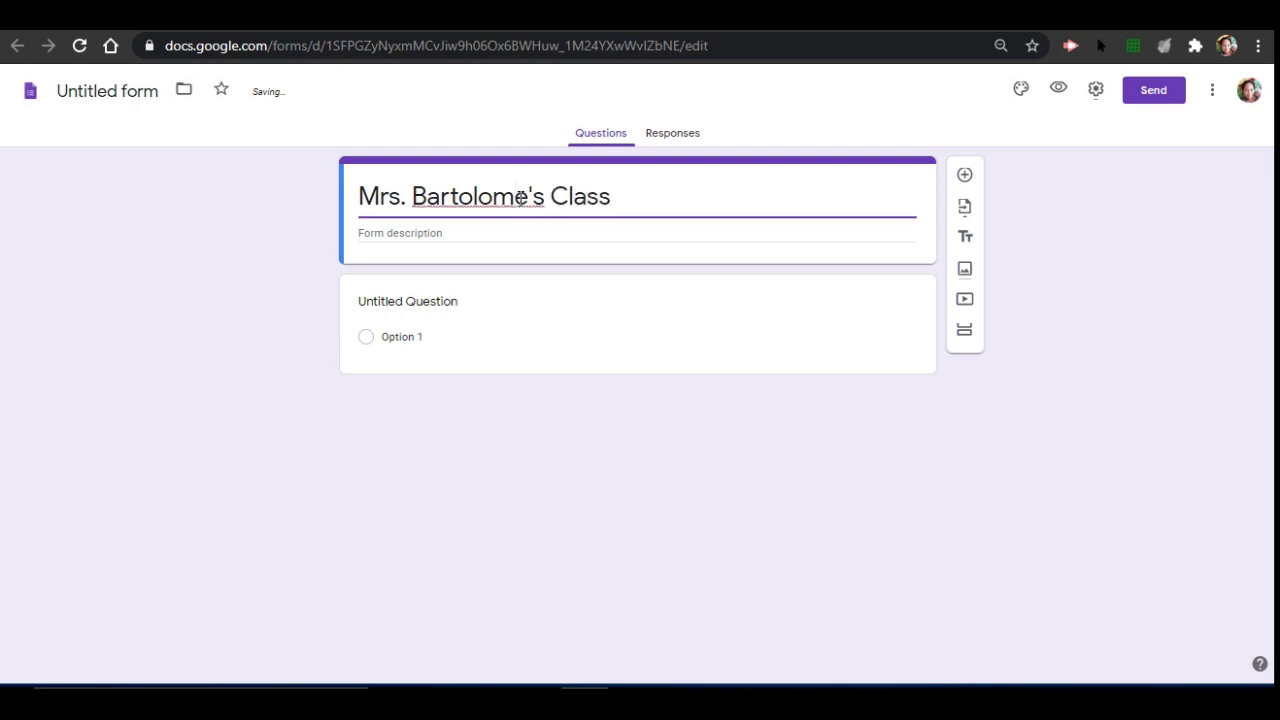
type(" - Student ")
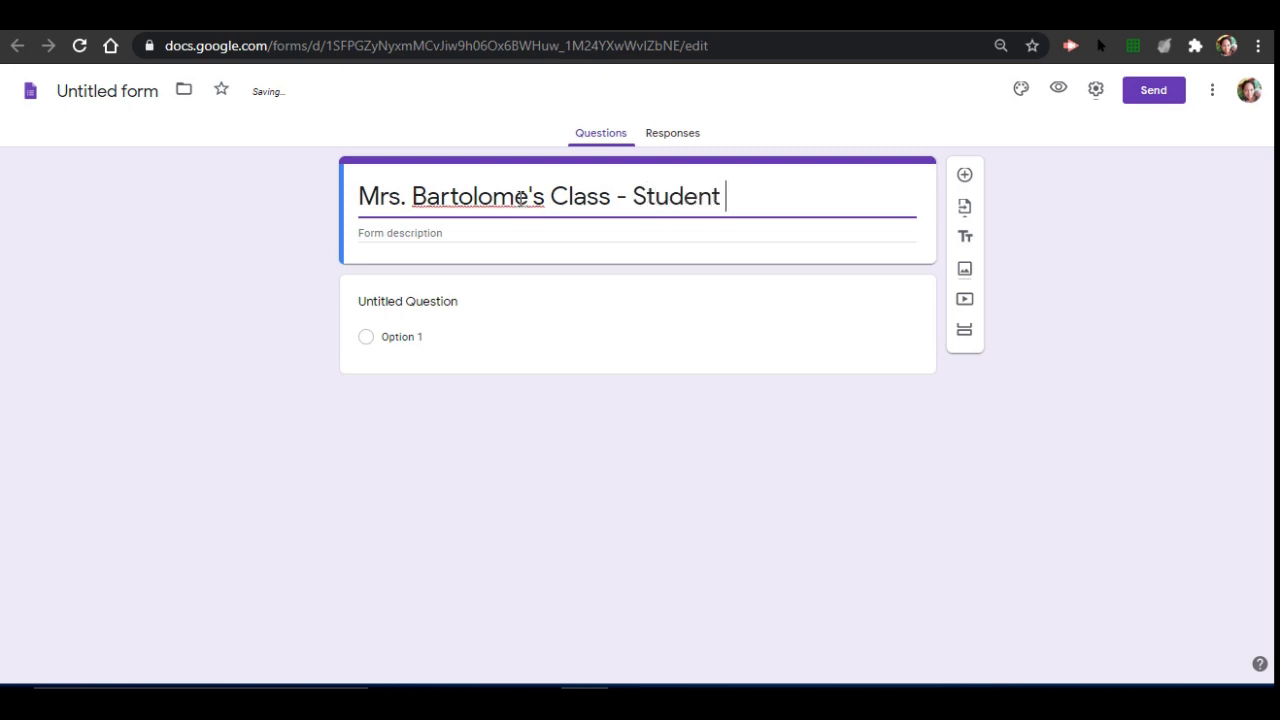
type("Informatio")
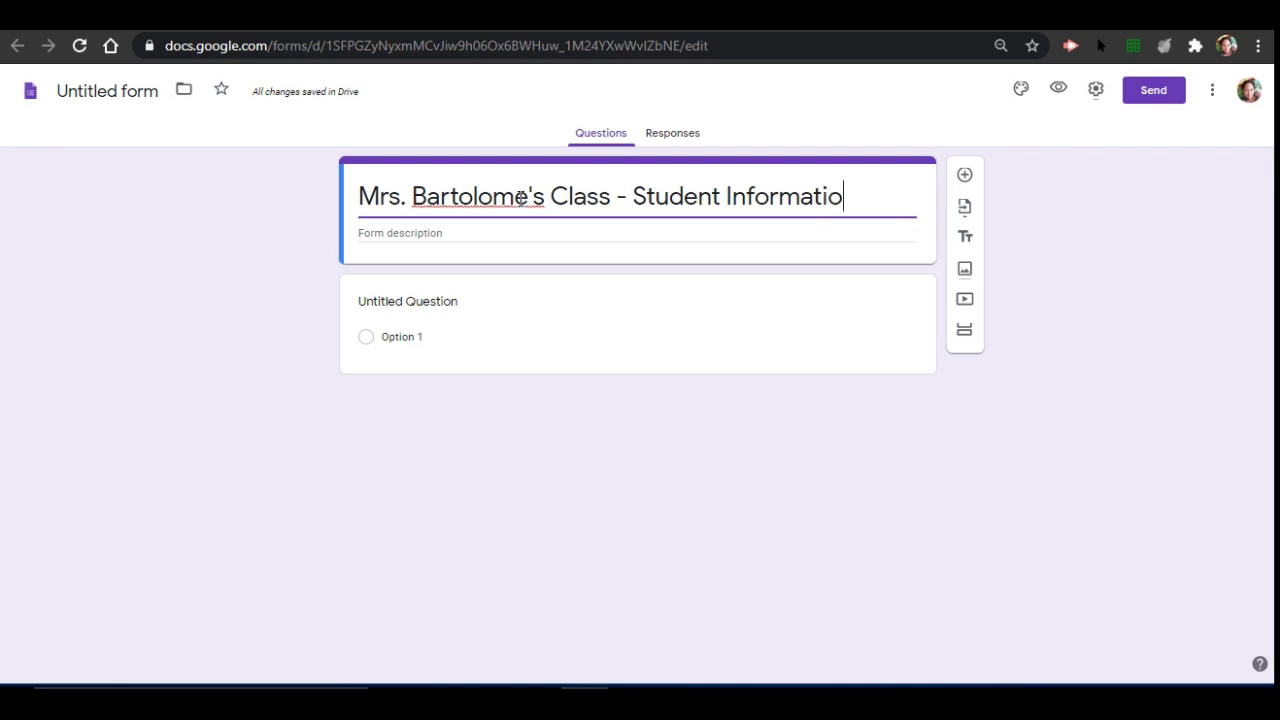
type("n SHee")
key("BackSpace")
key("BackSpace")
key("BackSpace")
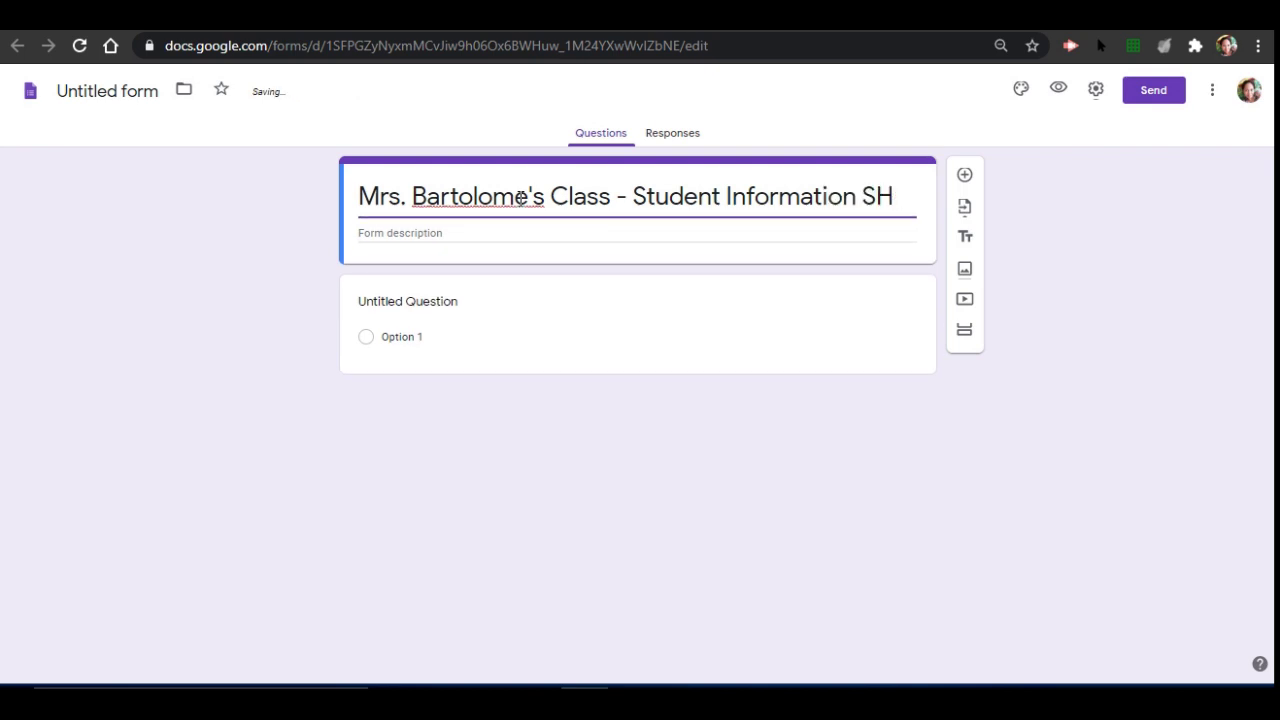
type("heet")
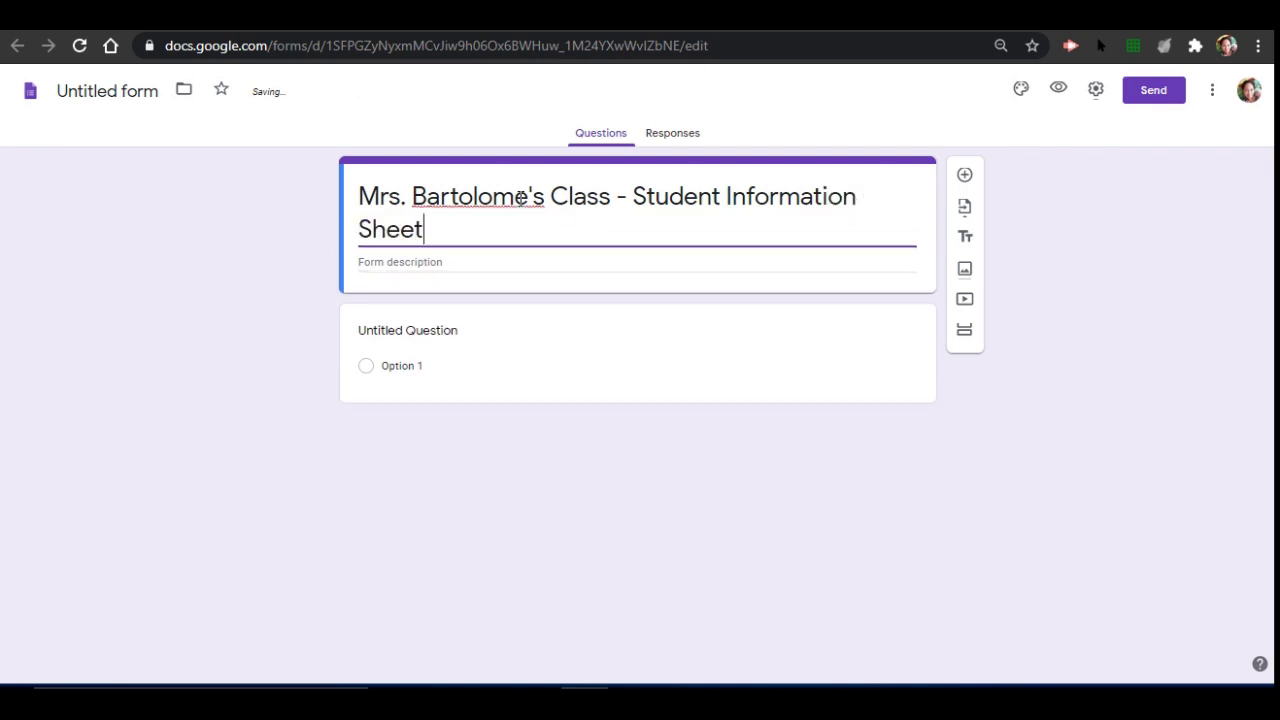
type(", 1st Sem S")
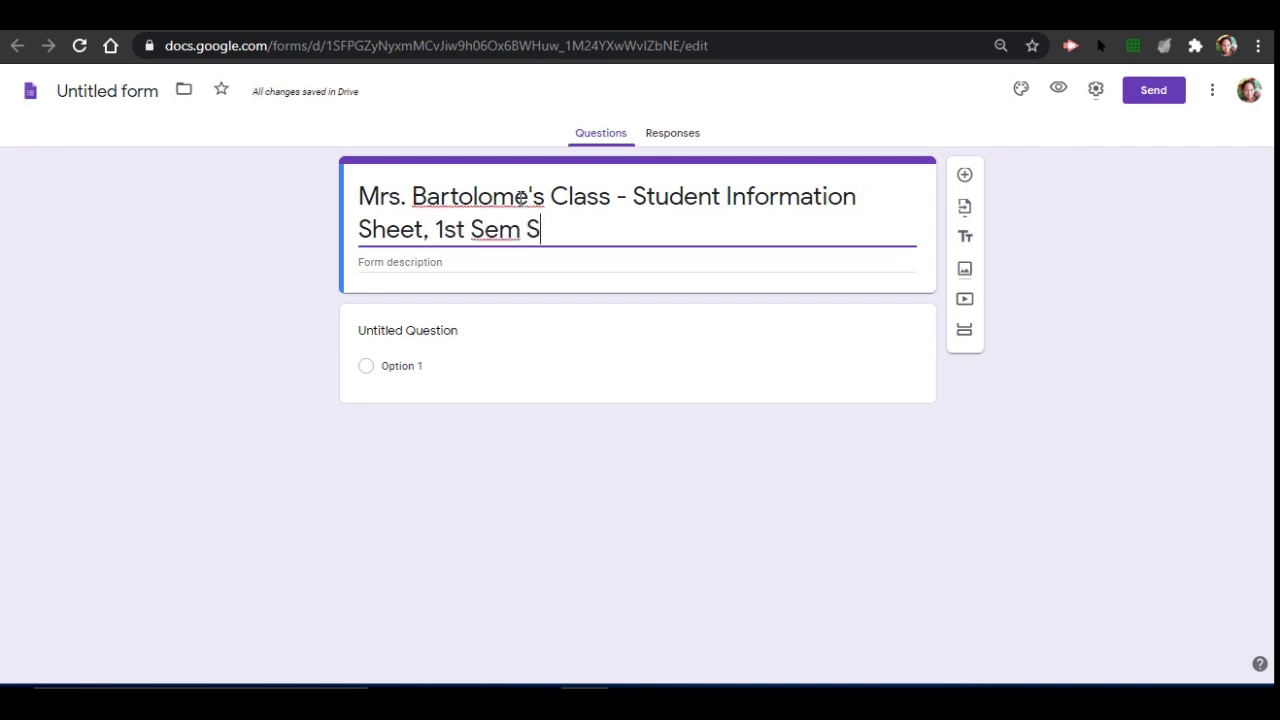
type("Y 2020-2021")
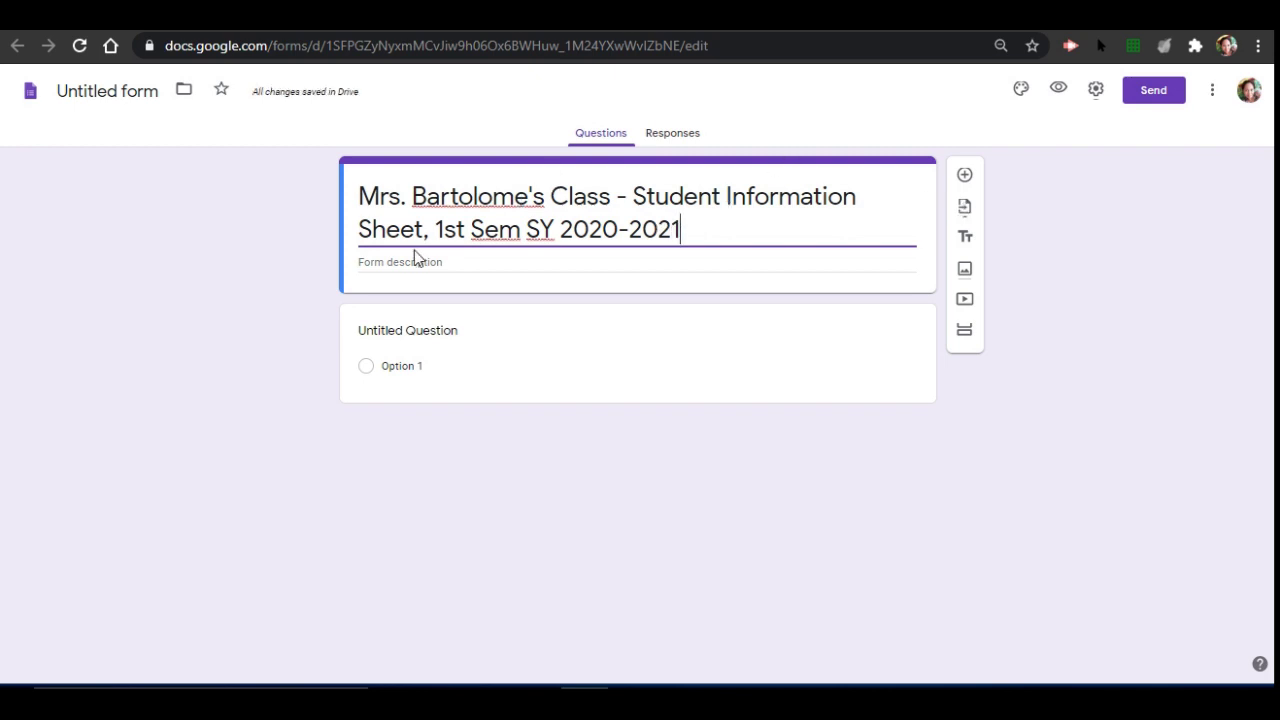
Step: Copy the full form title and name the form's file after it
left_click_drag(360, 191, 722, 228)
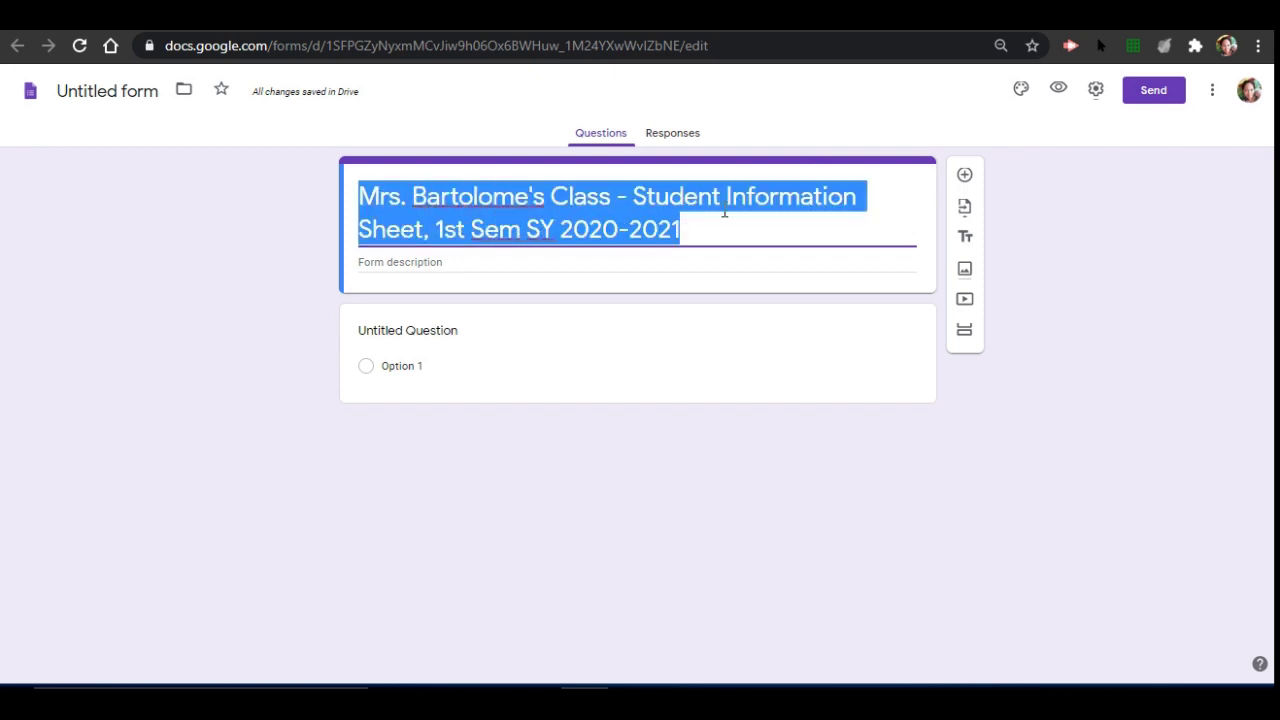
left_click(721, 196)
left_click_drag(360, 190, 703, 257)
right_click(605, 231)
left_click(642, 272)
left_click(68, 93)
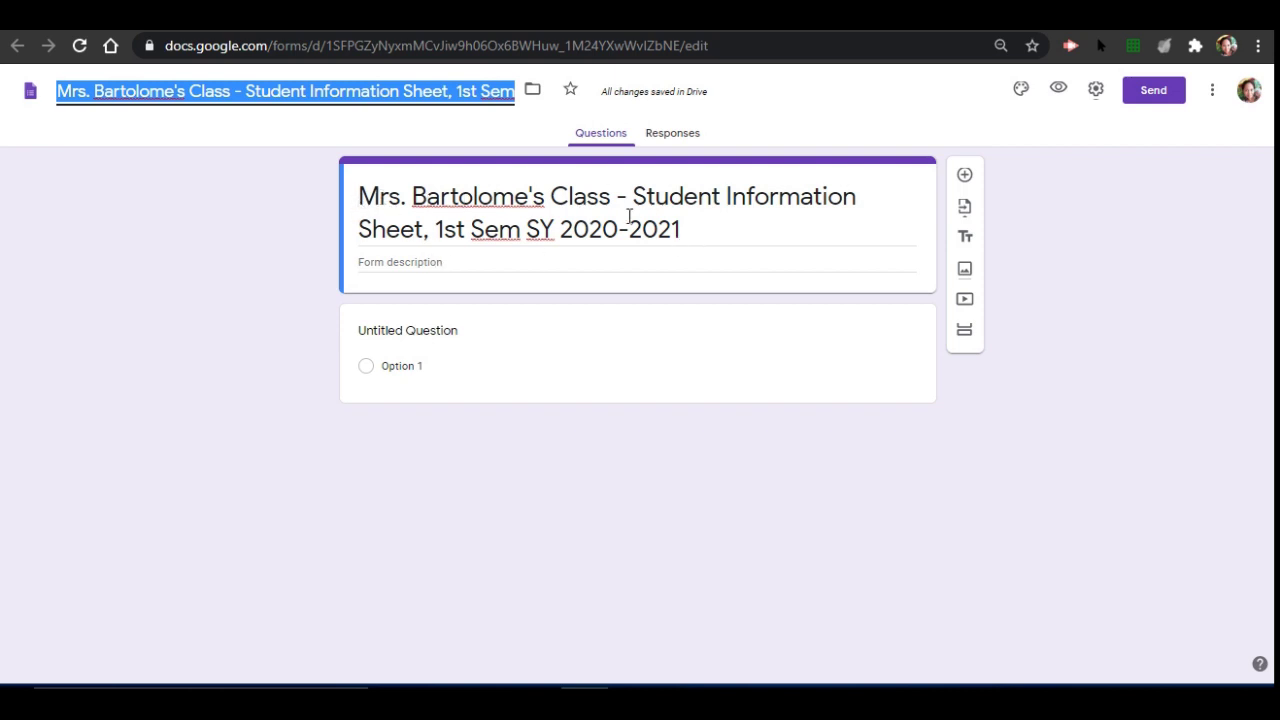
triple_click(700, 233)
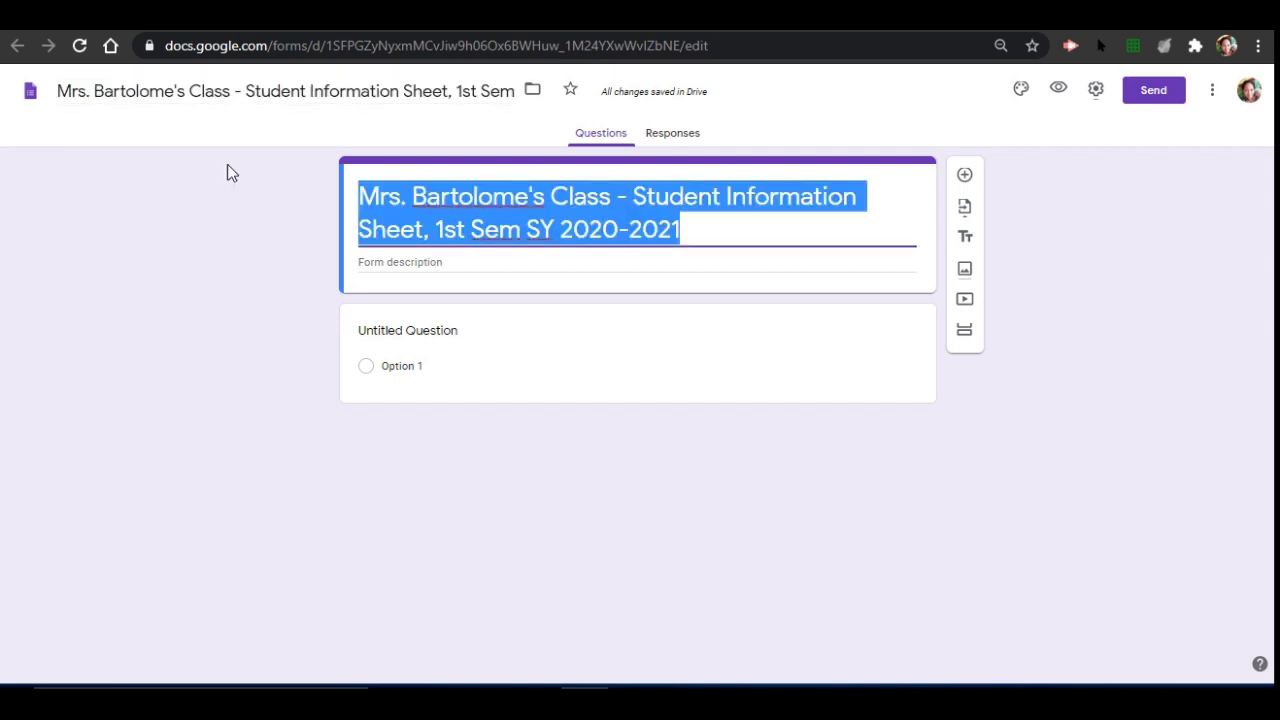
left_click(87, 92)
type(".")
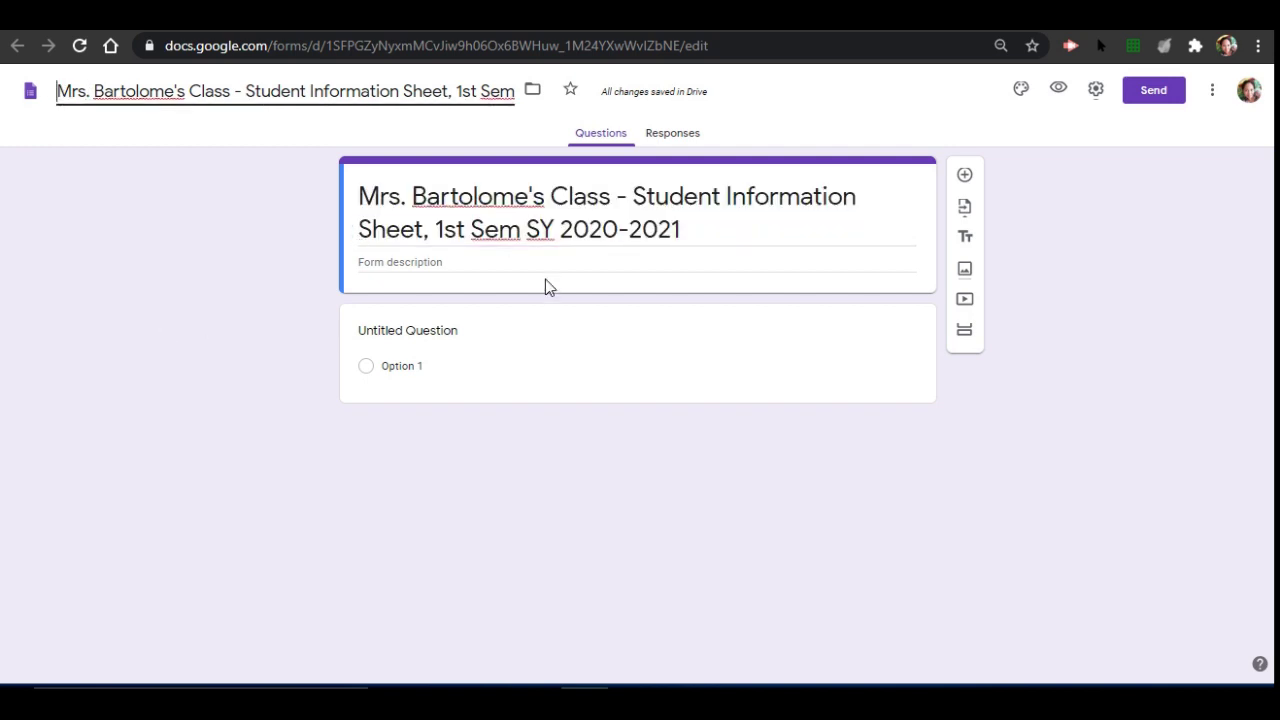
triple_click(763, 237)
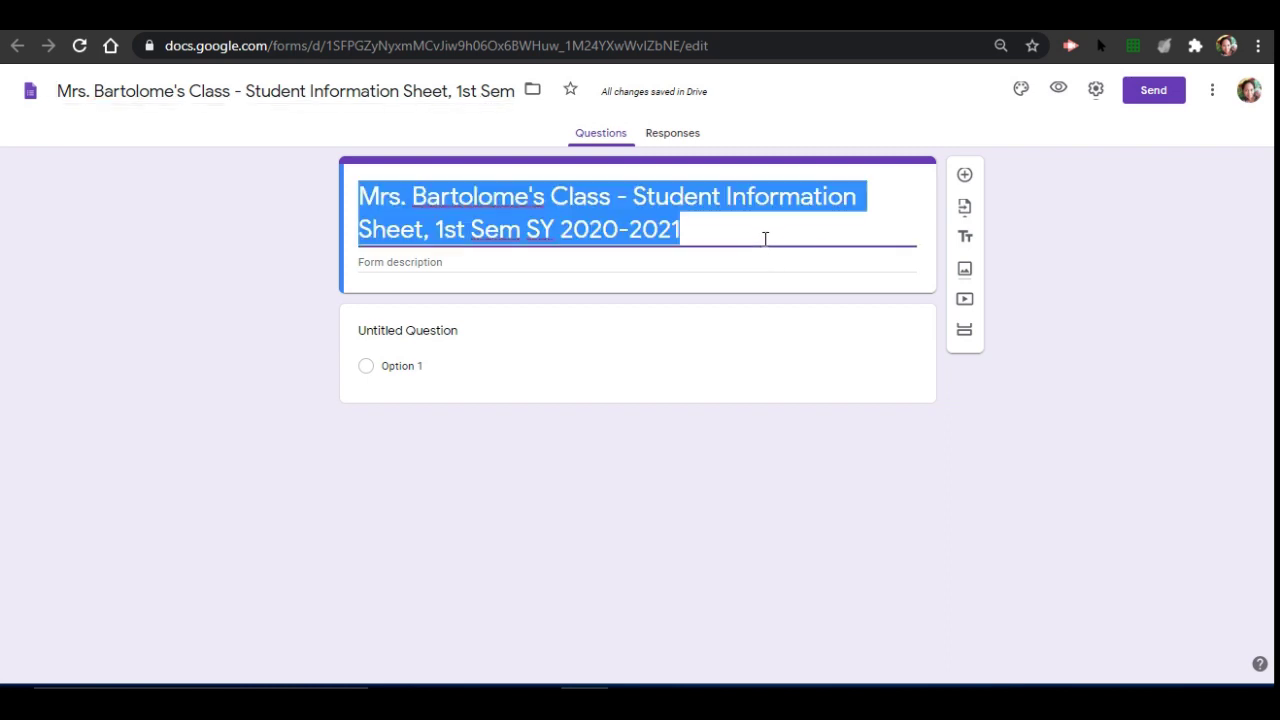
Step: Write the form description as "Dear Students:" followed on a new line by "Please fill-up the form properly."
left_click(393, 264)
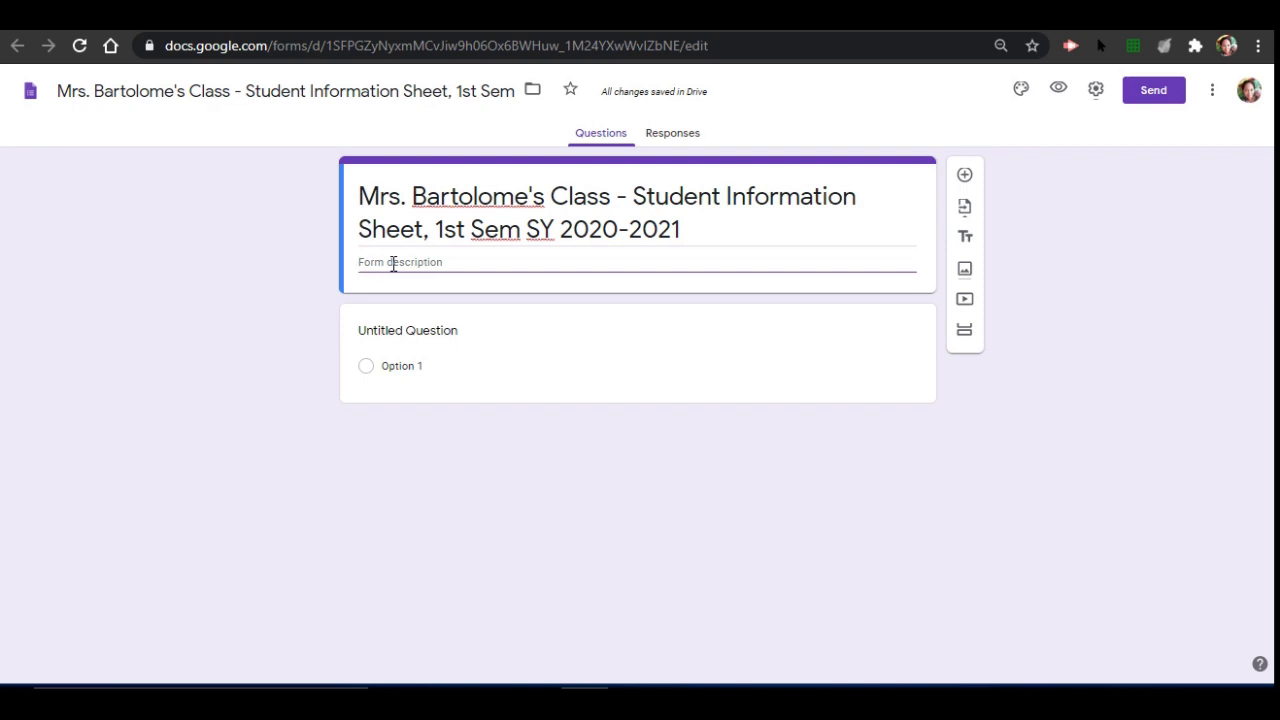
type("Deas")
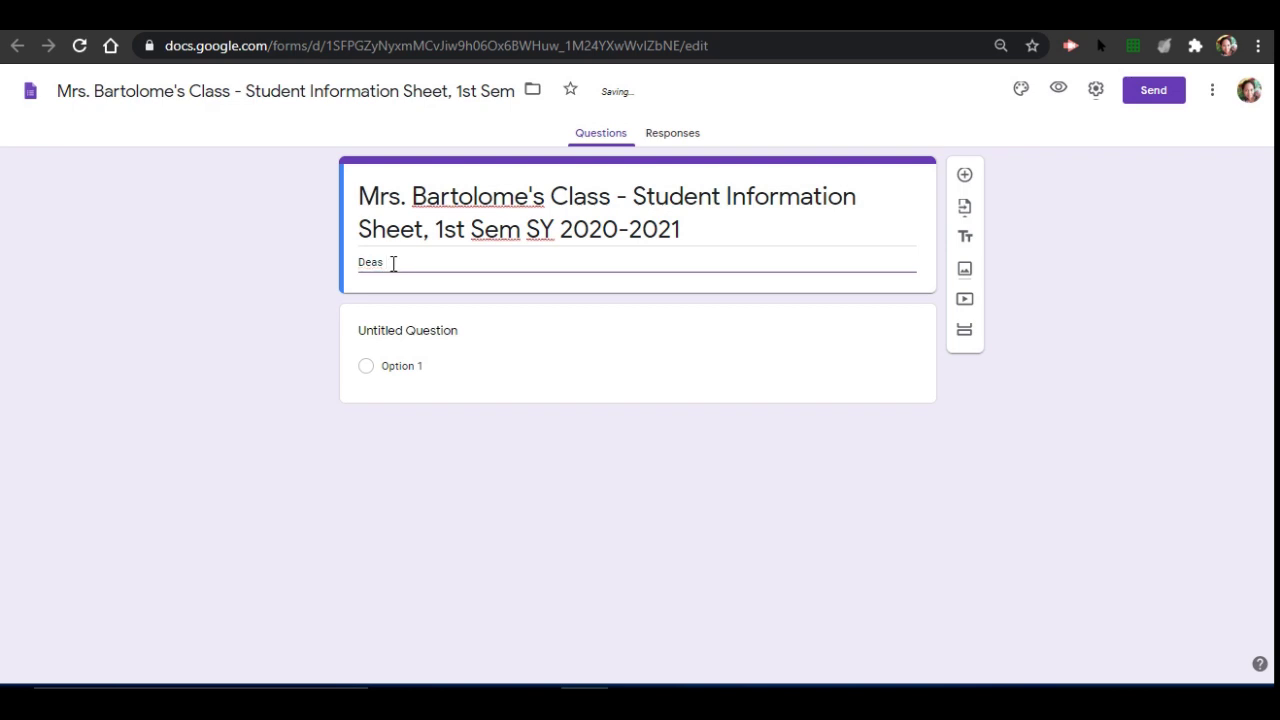
key("BackSpace")
type("r Students:")
key("Return")
type("Pleas ")
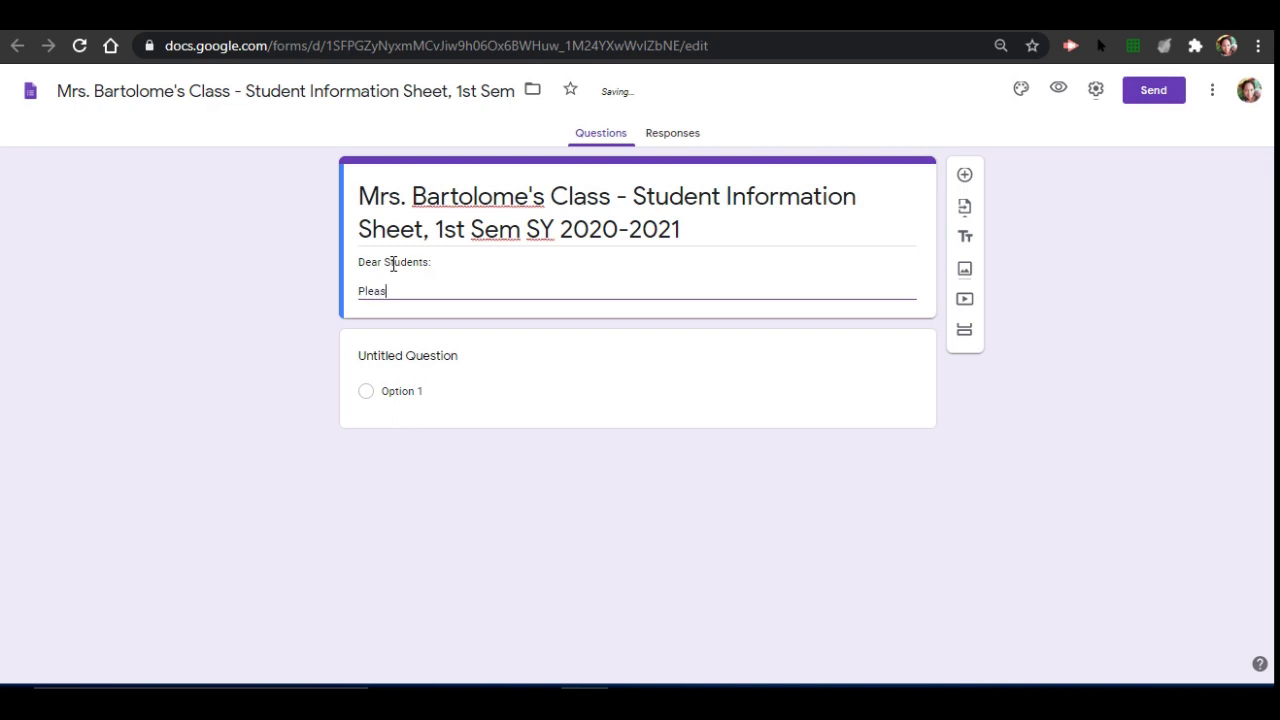
type("e fill-up the form")
type("properly")
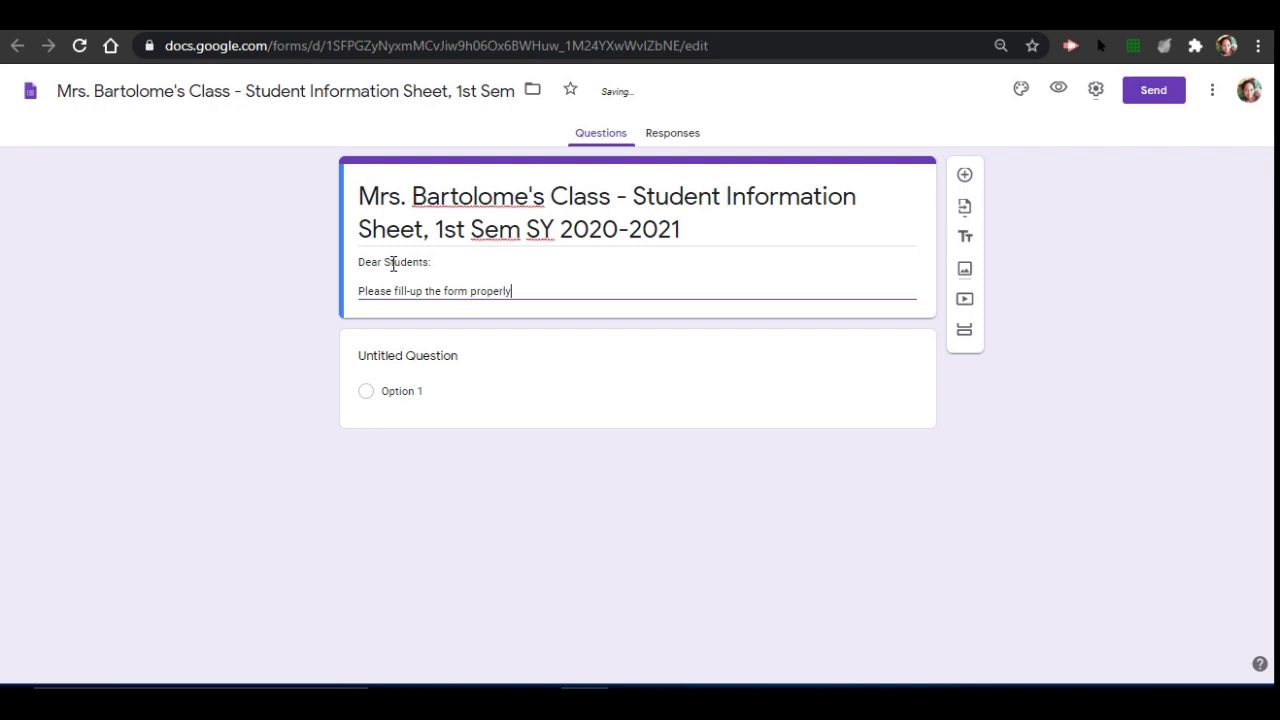
type(".")
Step: Turn the untitled question into a required short-answer question titled "LAST NAME (SURNAME)"
left_click(434, 397)
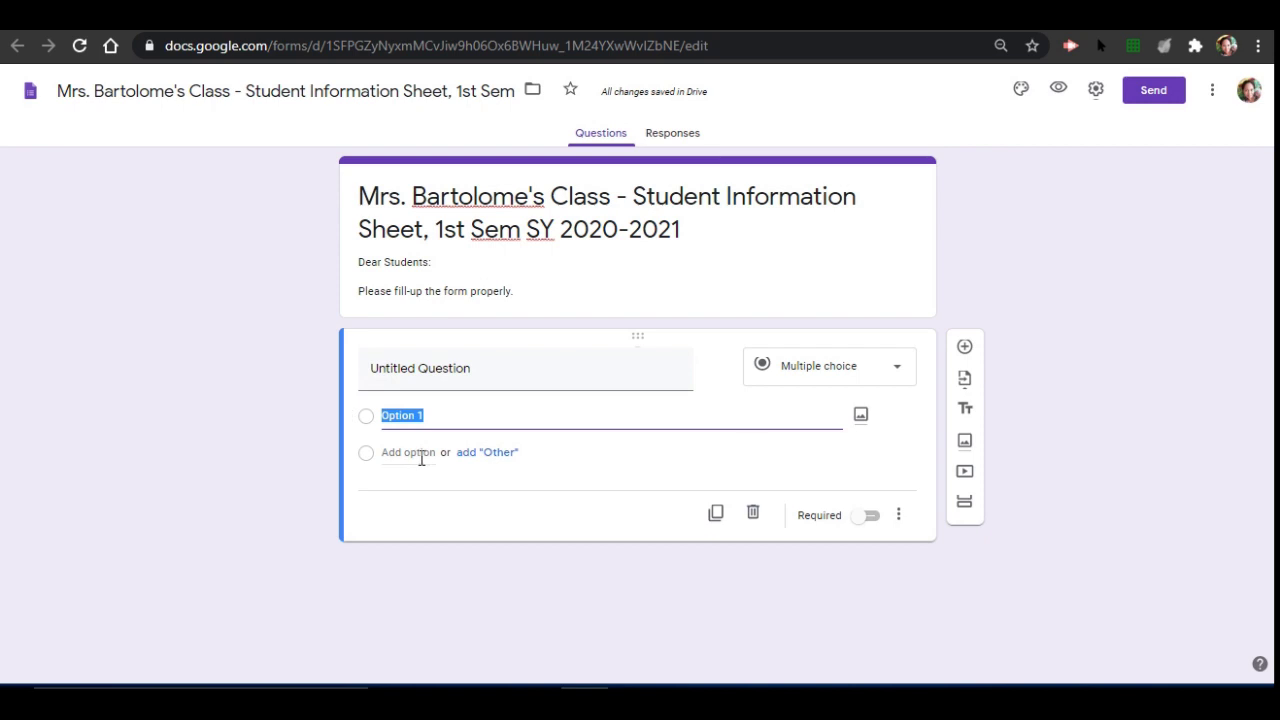
left_click(485, 374)
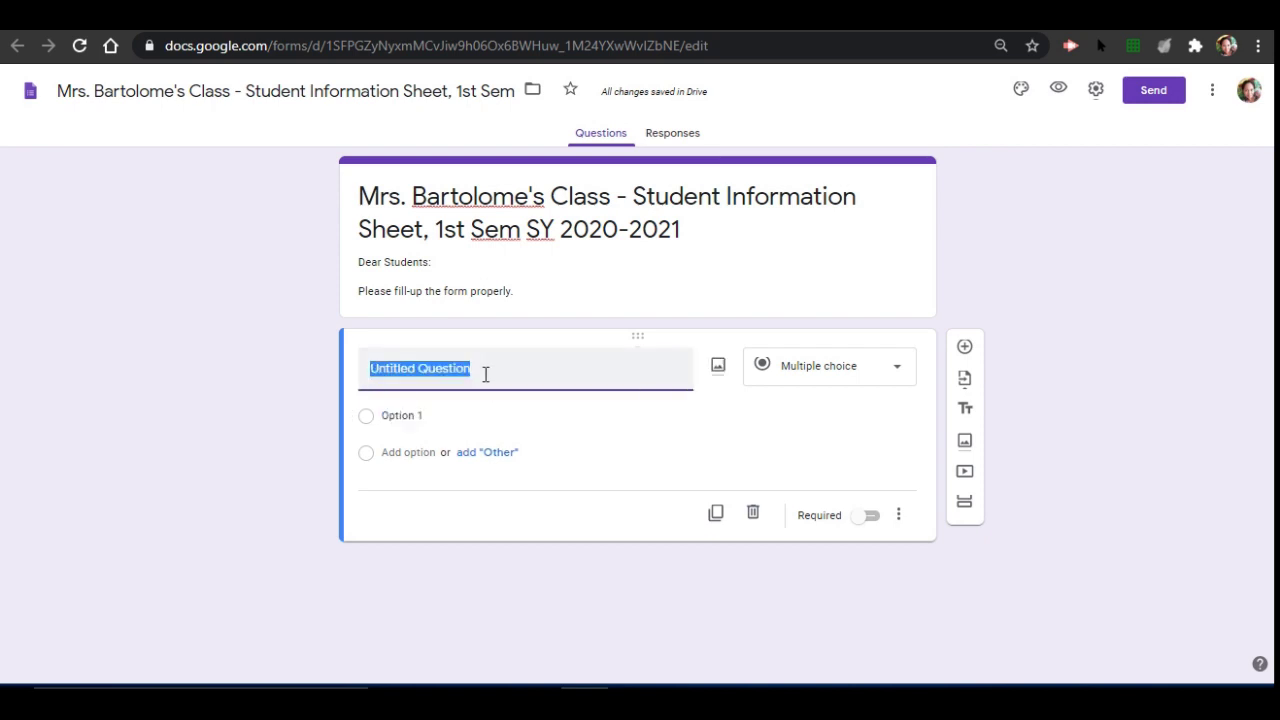
type("LAST")
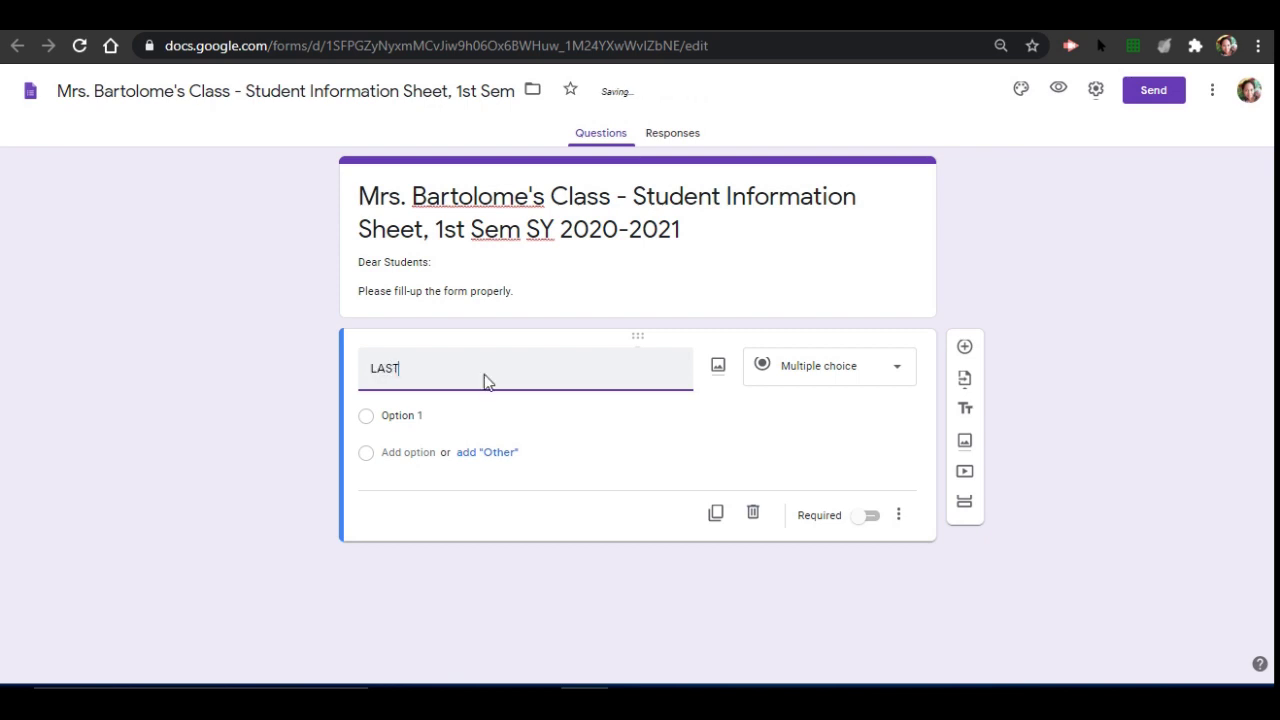
type(" NAME")
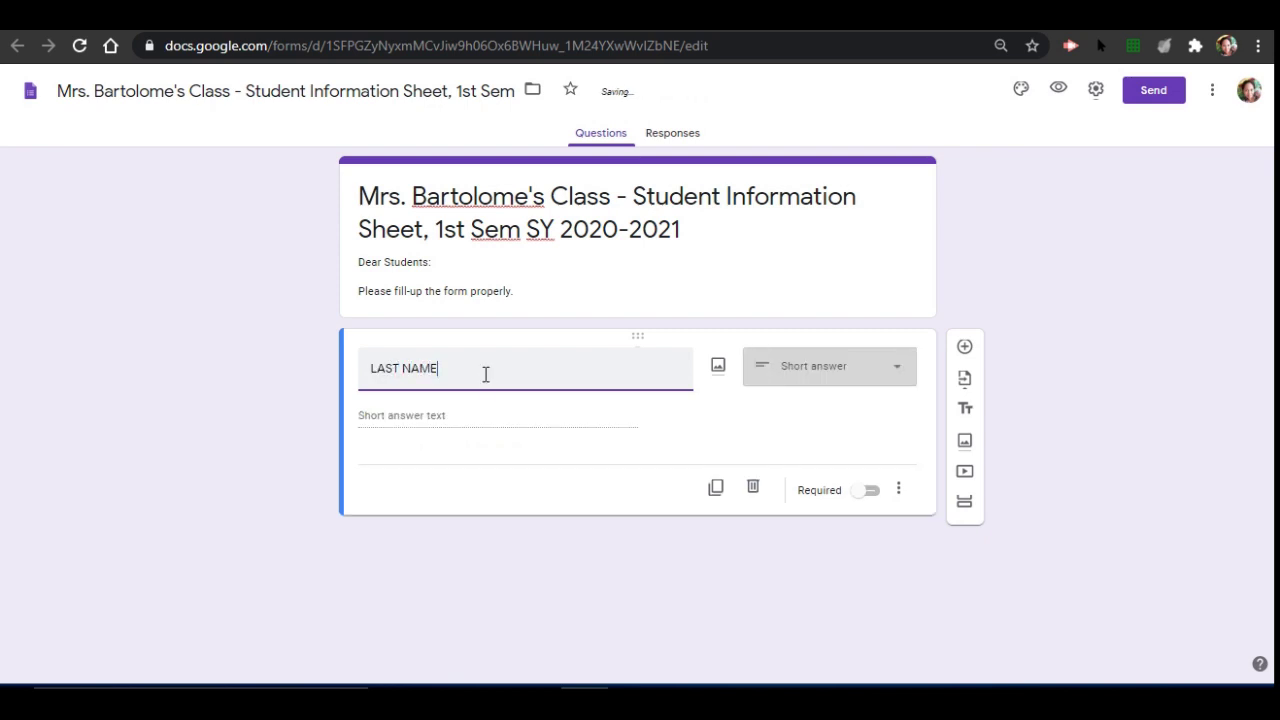
type(" (SURN")
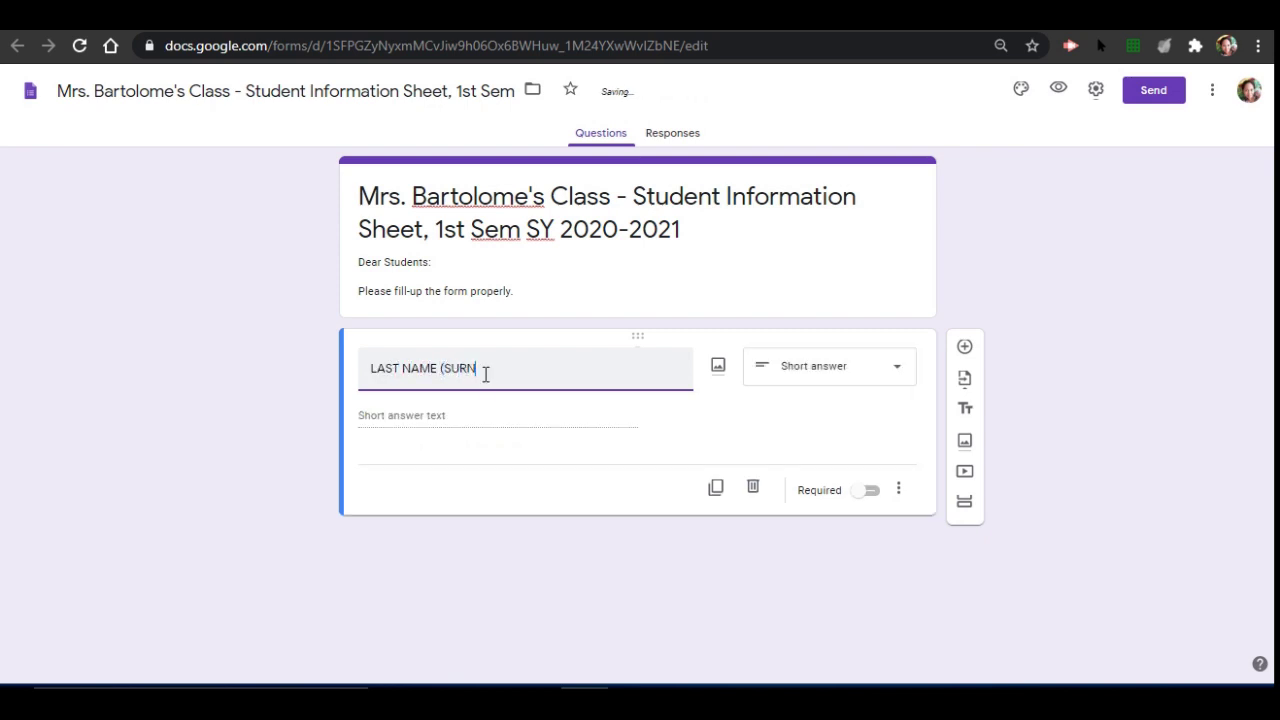
type("AME)")
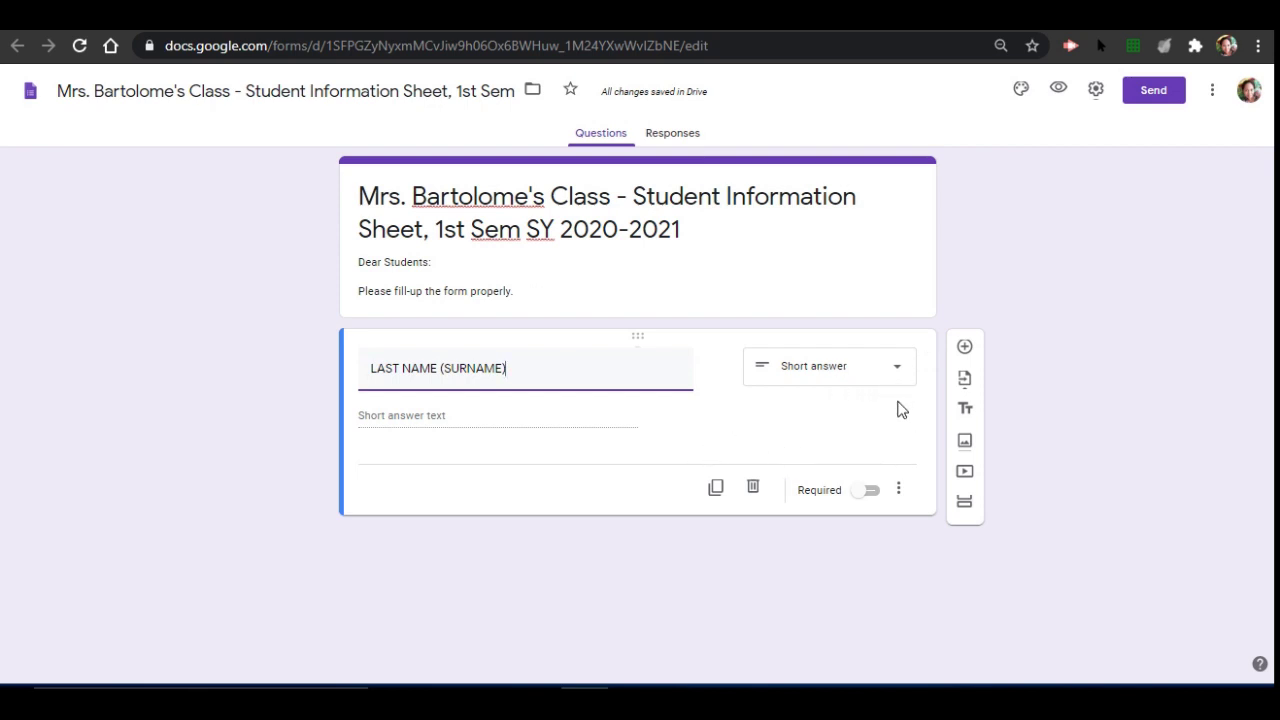
left_click(872, 491)
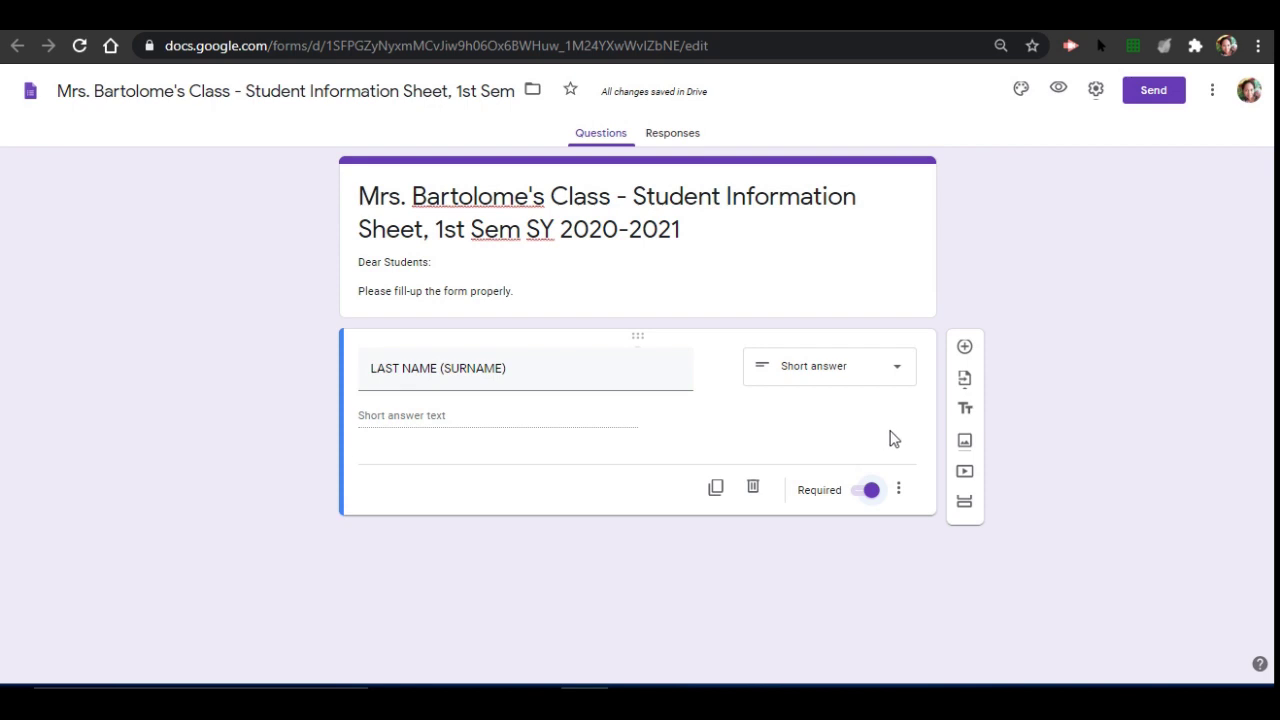
Step: Duplicate the required "LAST NAME (SURNAME)" question and retitle the copy "FIRST NAME"
left_click(716, 490)
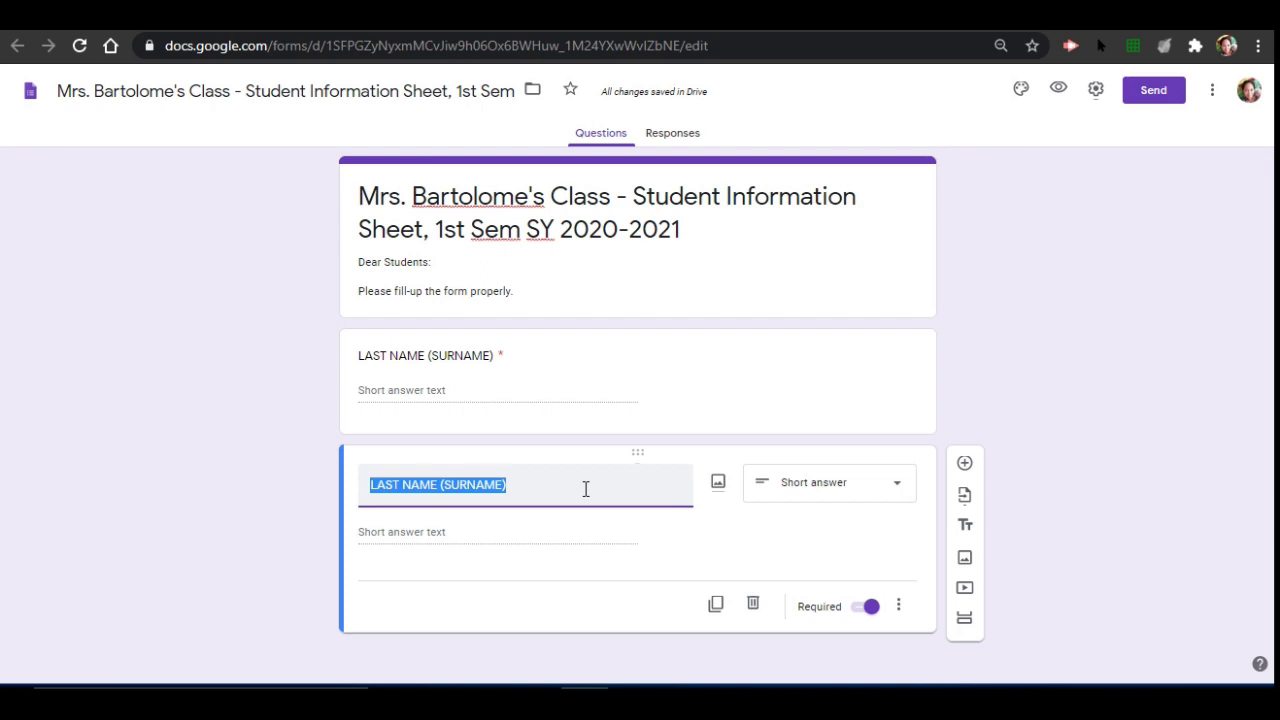
type("FIRS")
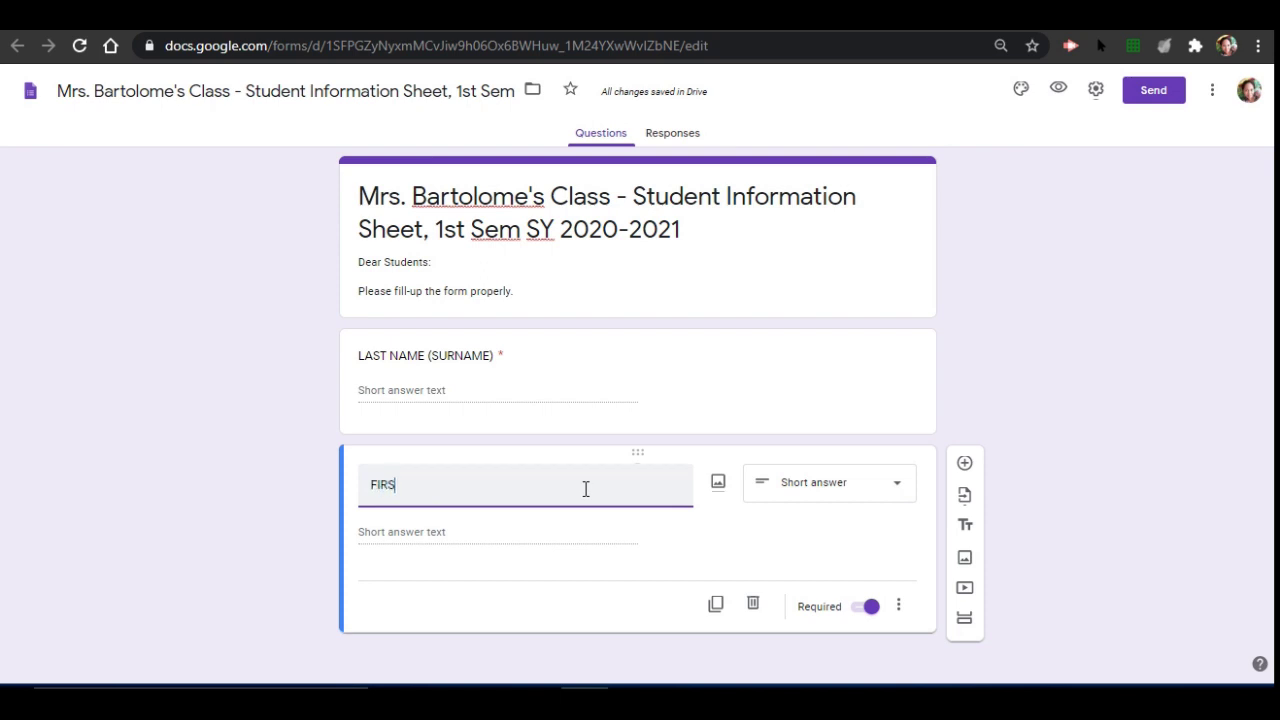
type("A")
key("BackSpace")
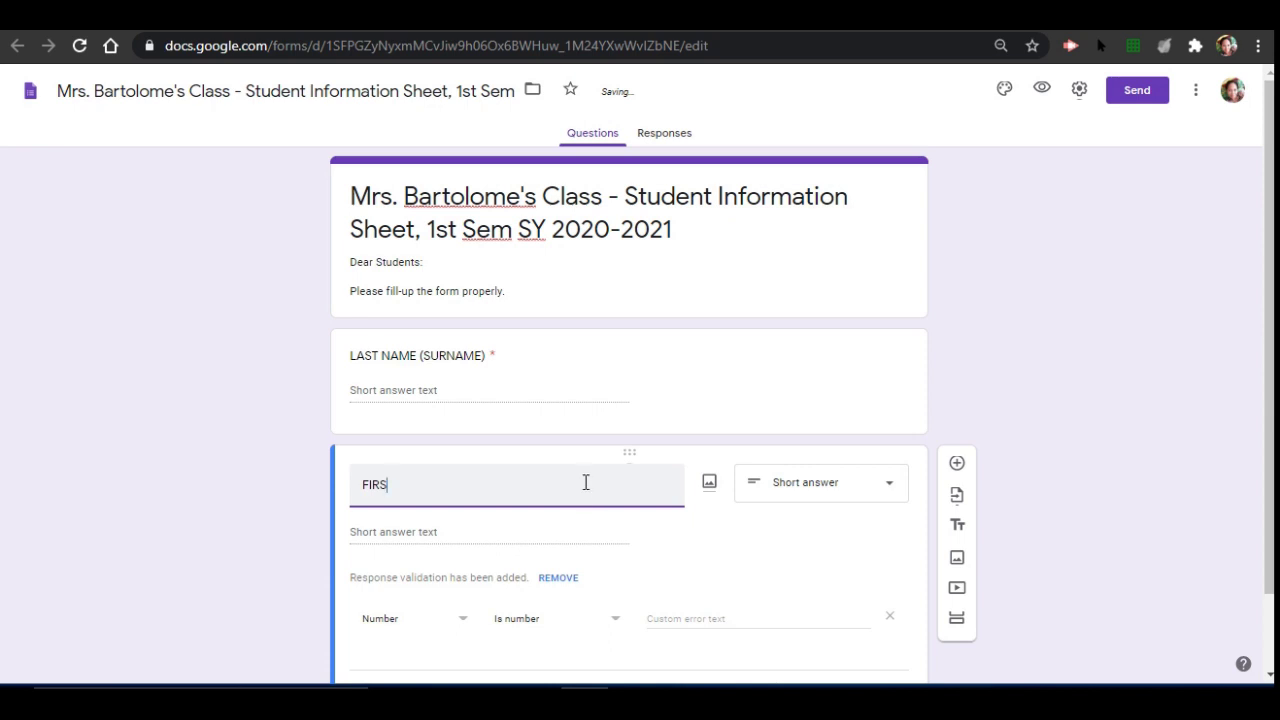
type("T NAME")
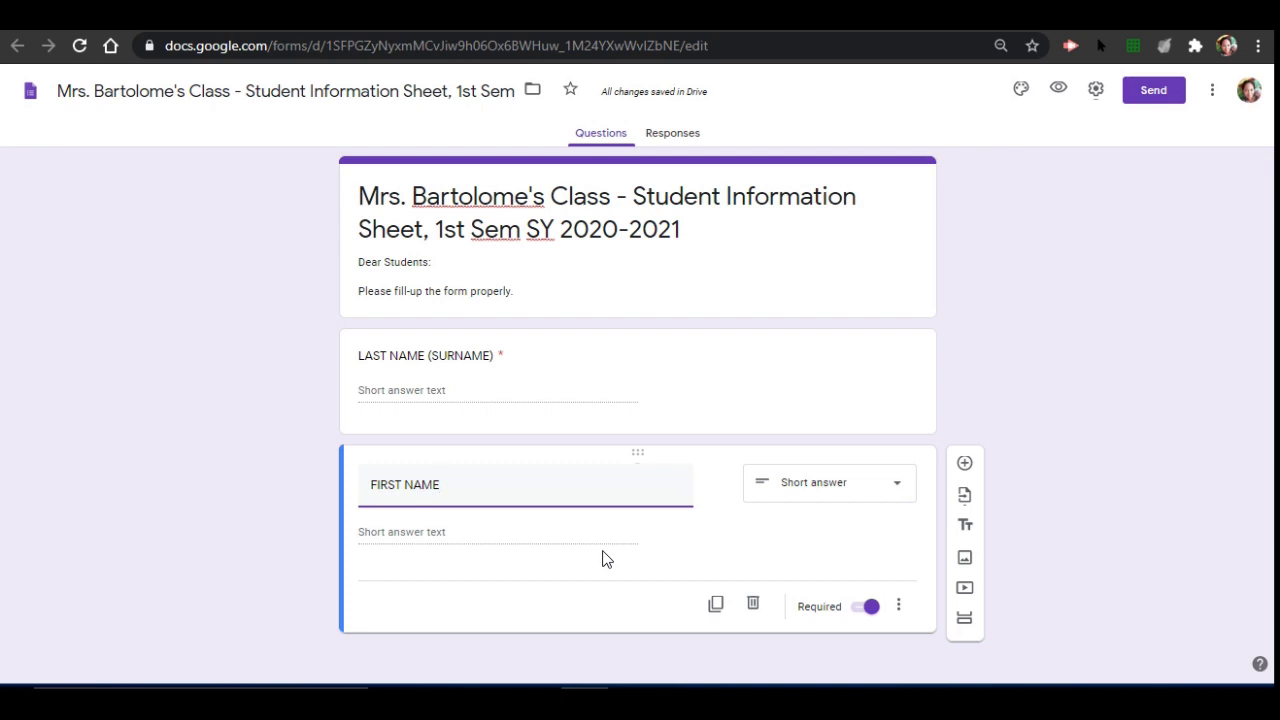
Step: Duplicate the "FIRST NAME" question, retitle the copy "MIDDLE NAME" and make it optional
left_click(720, 603)
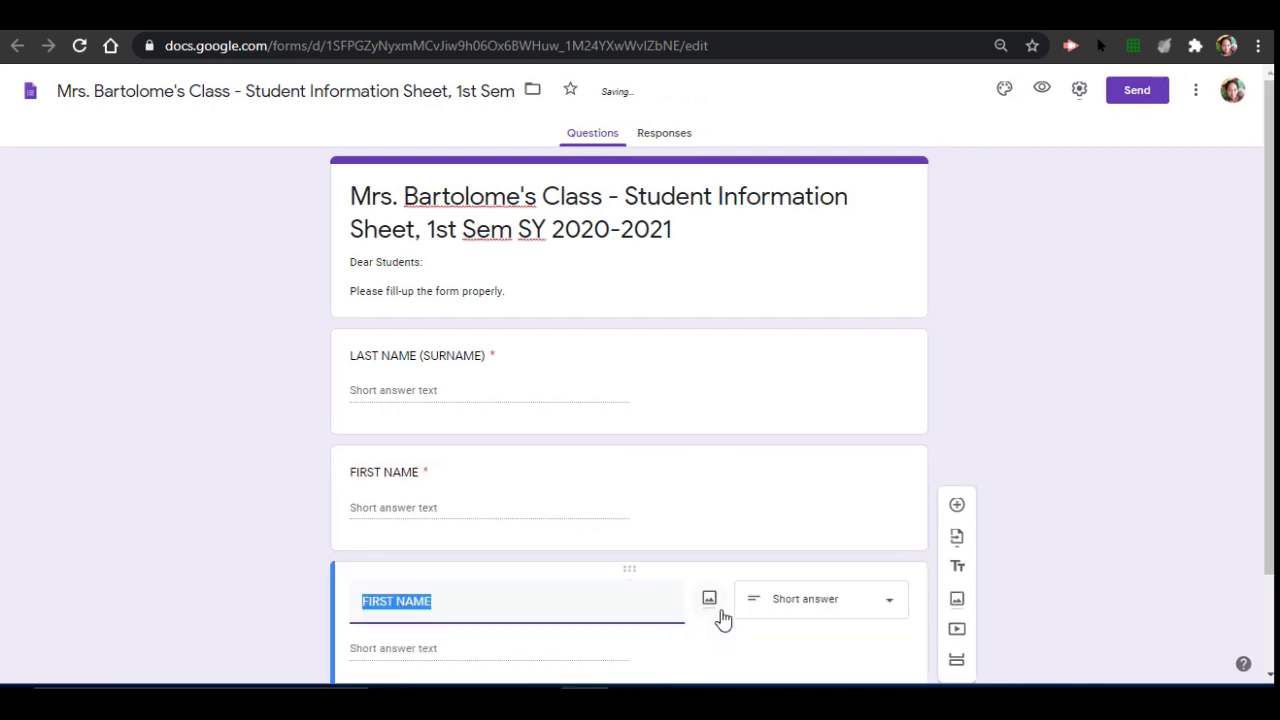
type("MINDDL")
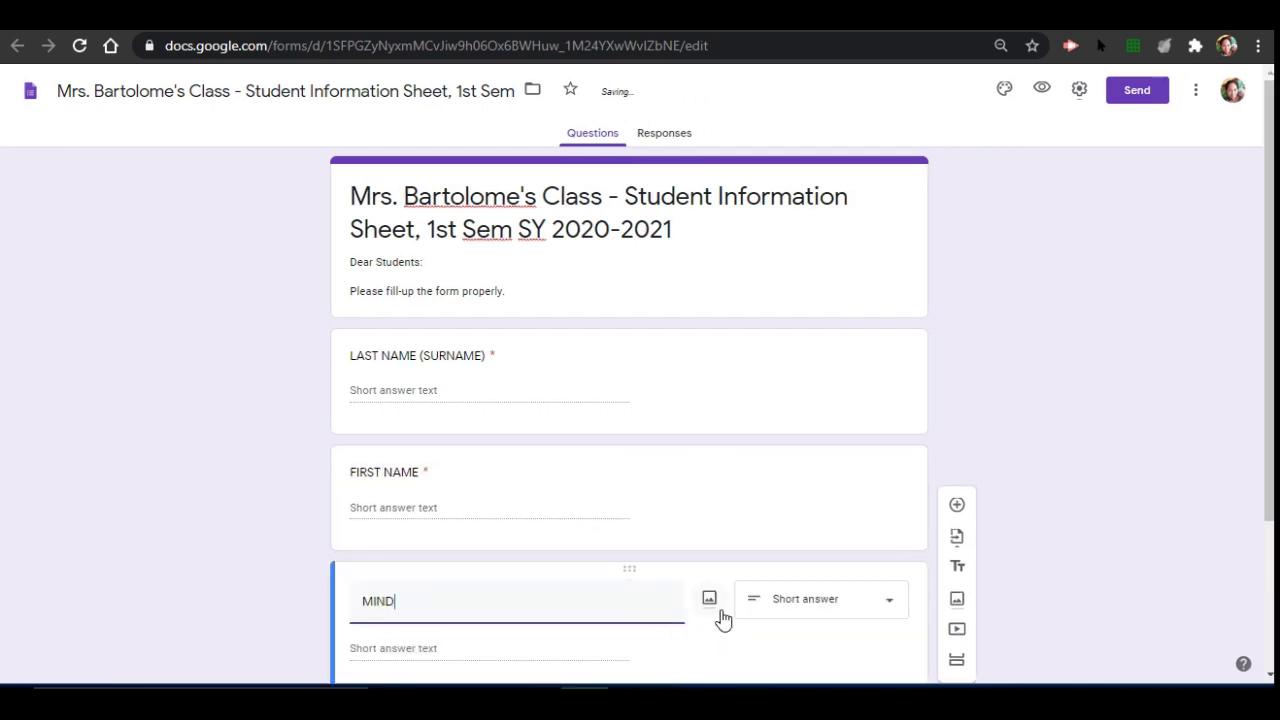
key("BackSpace")
key("BackSpace")
key("BackSpace")
key("BackSpace")
key("BackSpace")
type("IDDLE NAME")
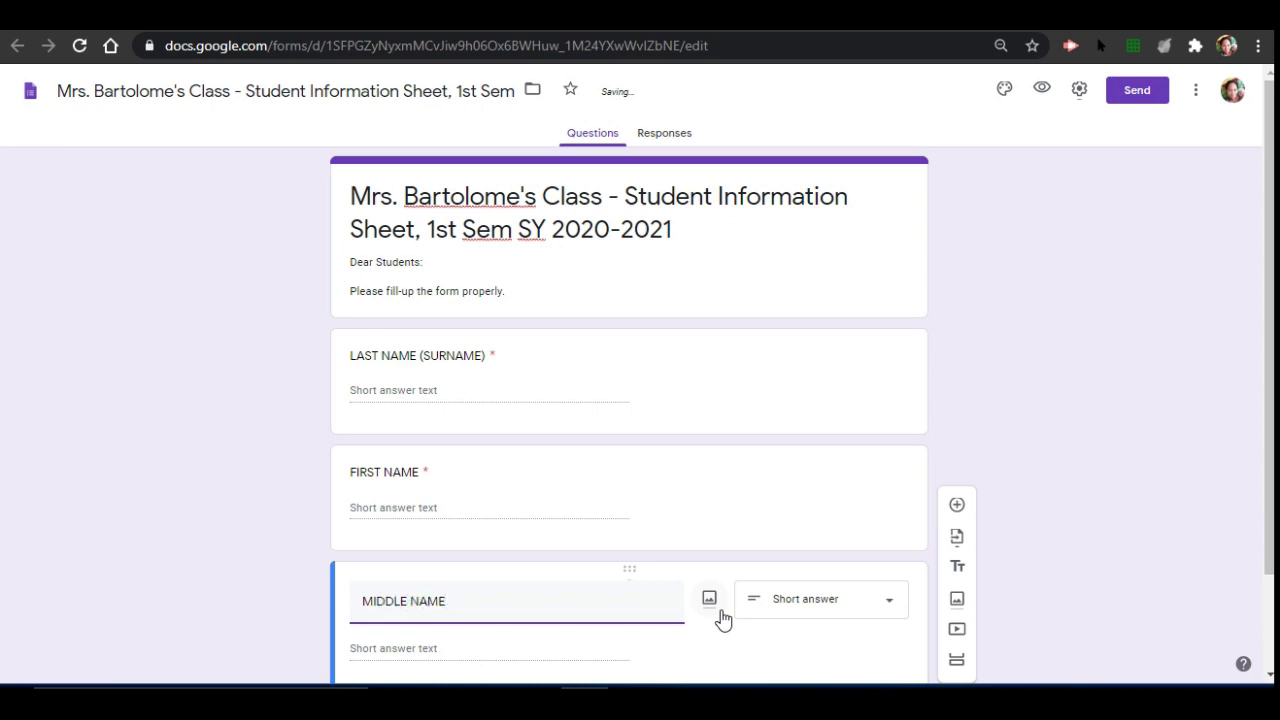
scroll(722, 620, "down", 2)
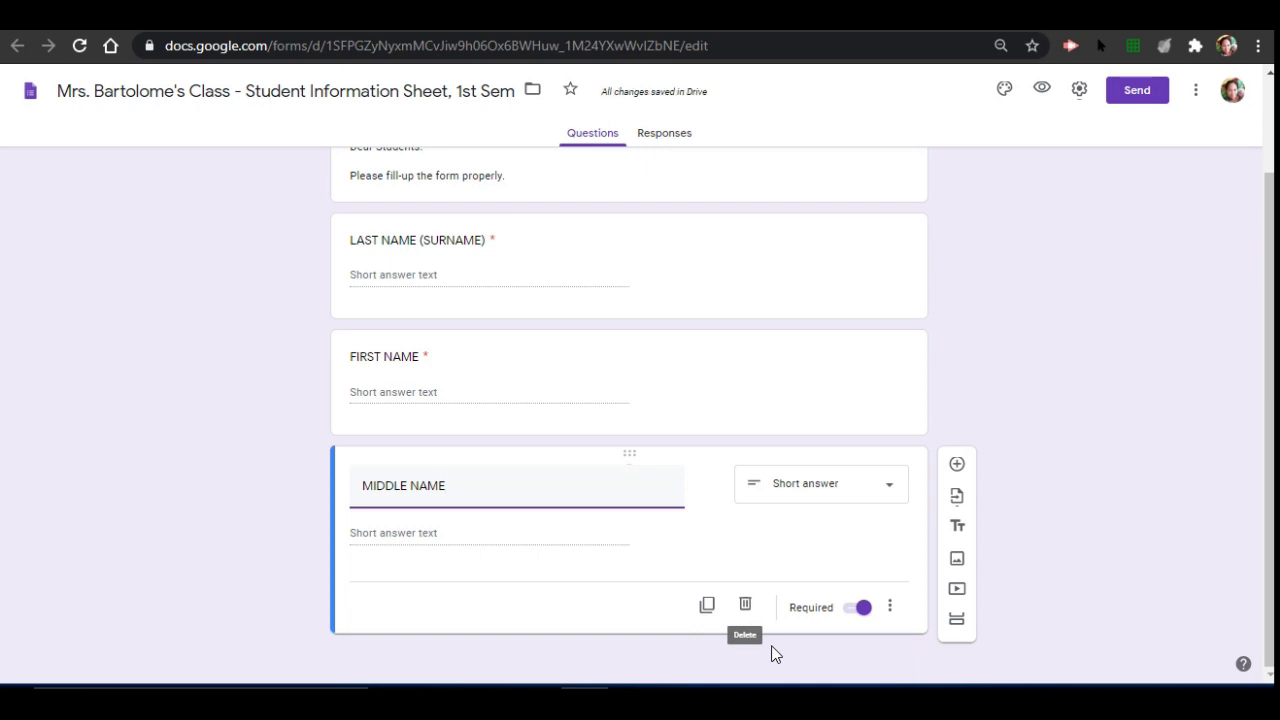
left_click(850, 612)
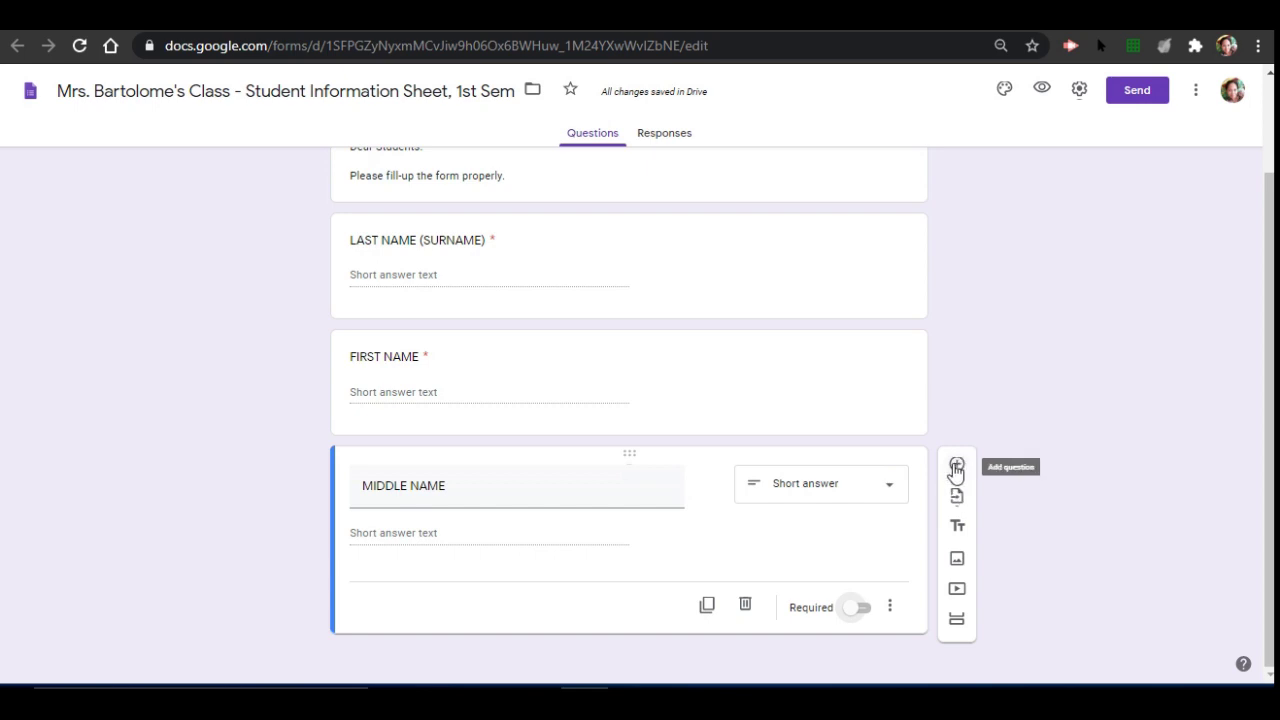
Step: Add a multiple-choice question titled "GENDER" below the middle name, with "Male" as its first option
left_click(956, 468)
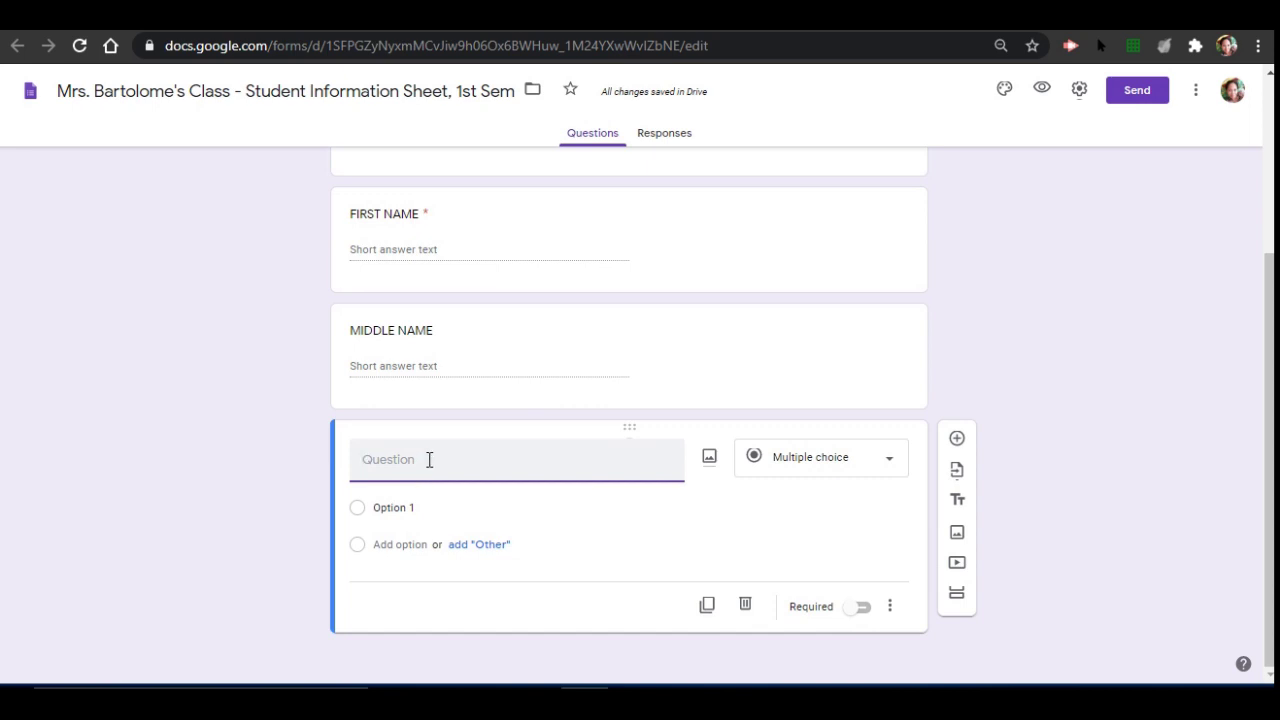
type("GENDER")
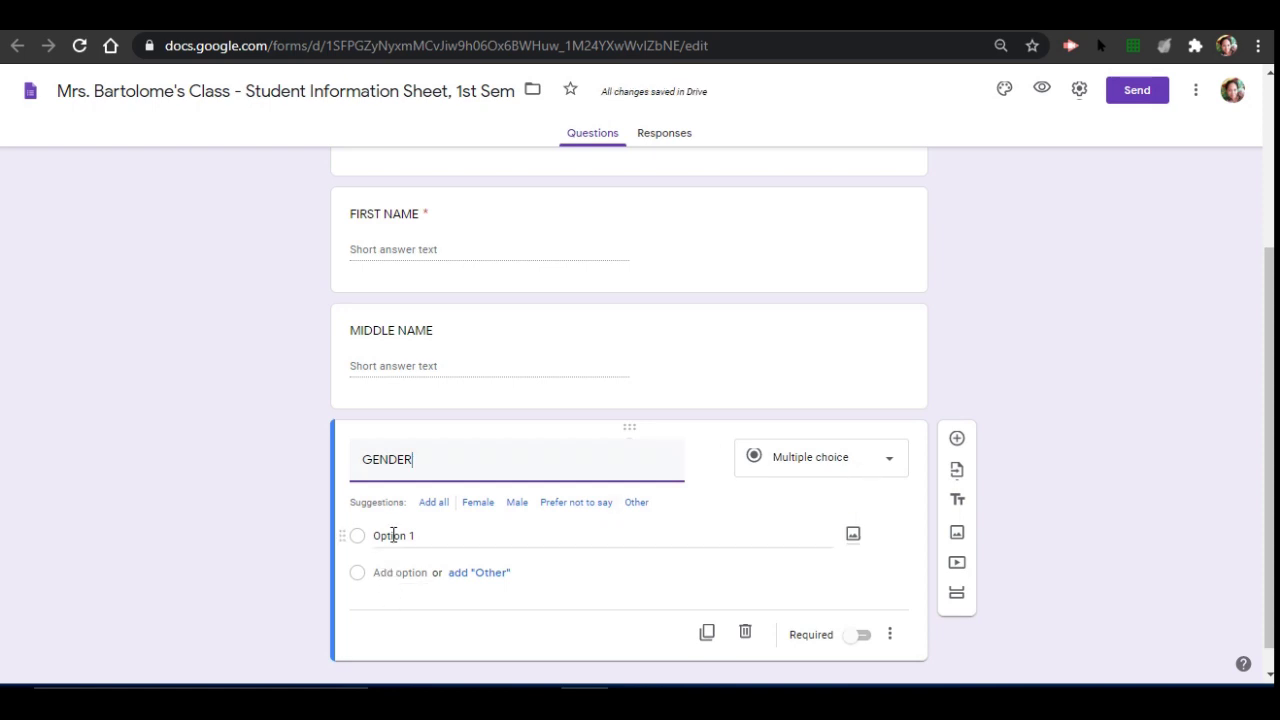
left_click(393, 535)
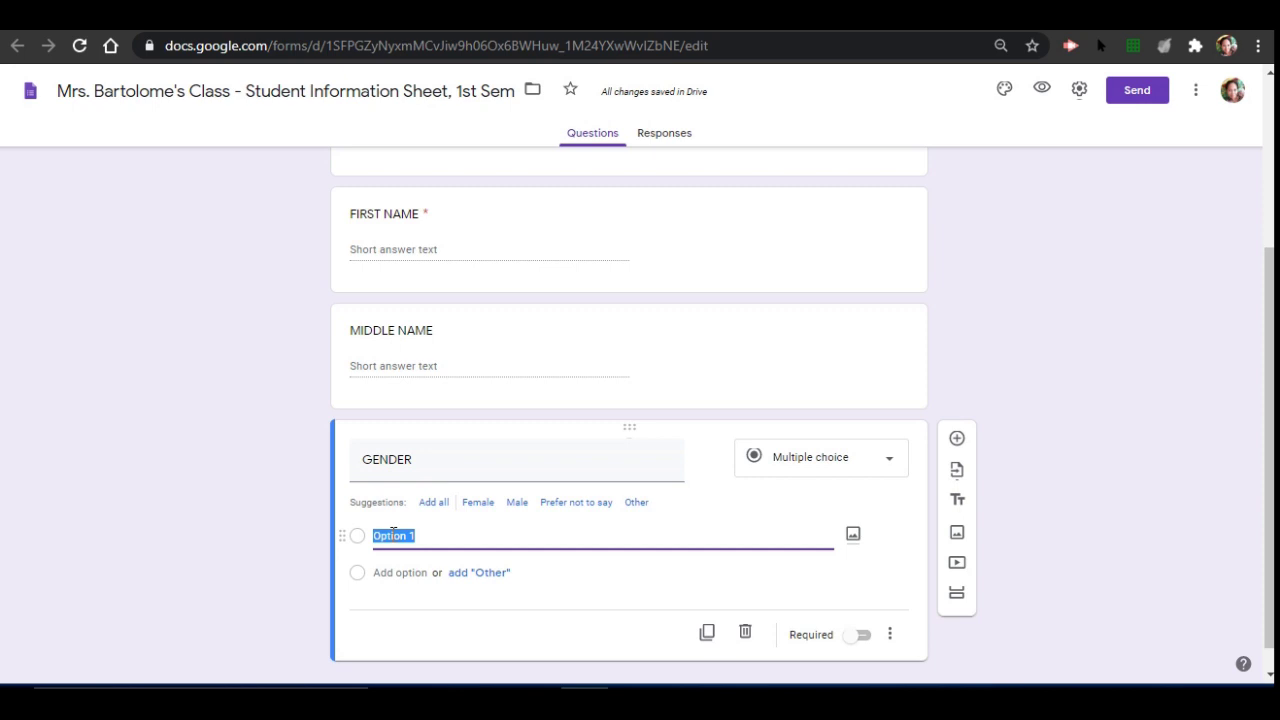
type("mal")
key("BackSpace")
key("BackSpace")
key("BackSpace")
type("Male")
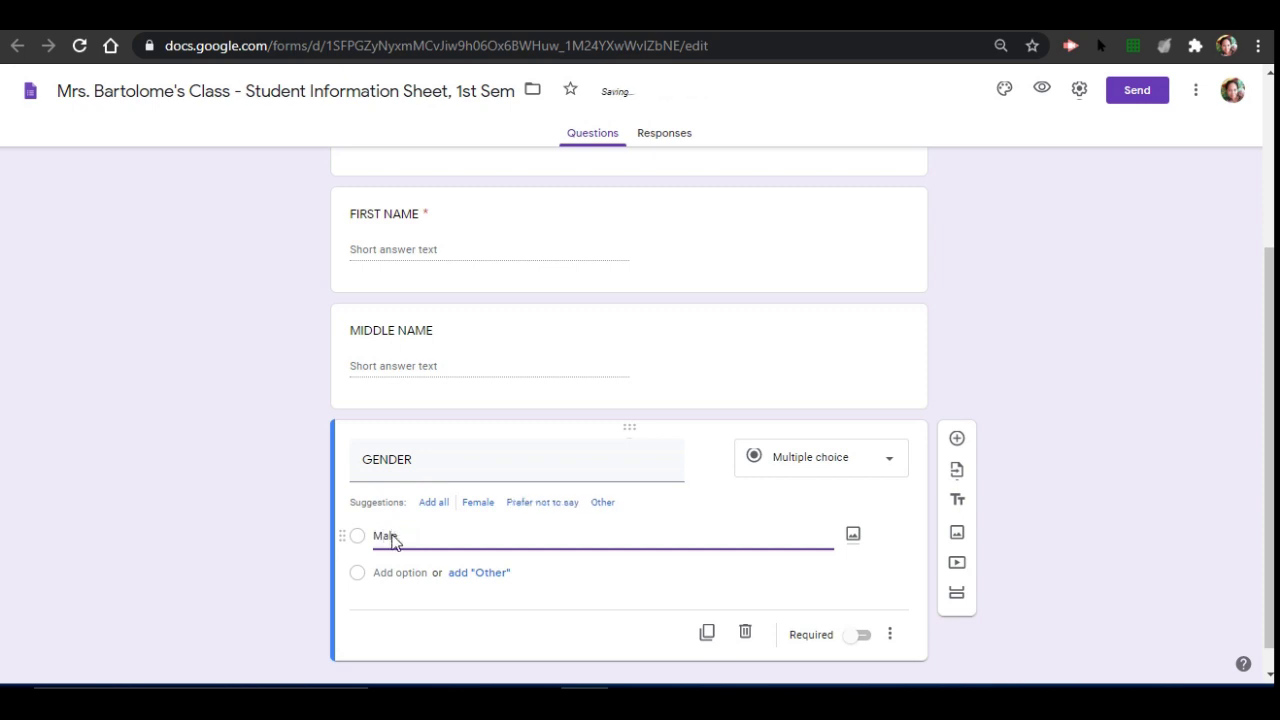
key("Tab")
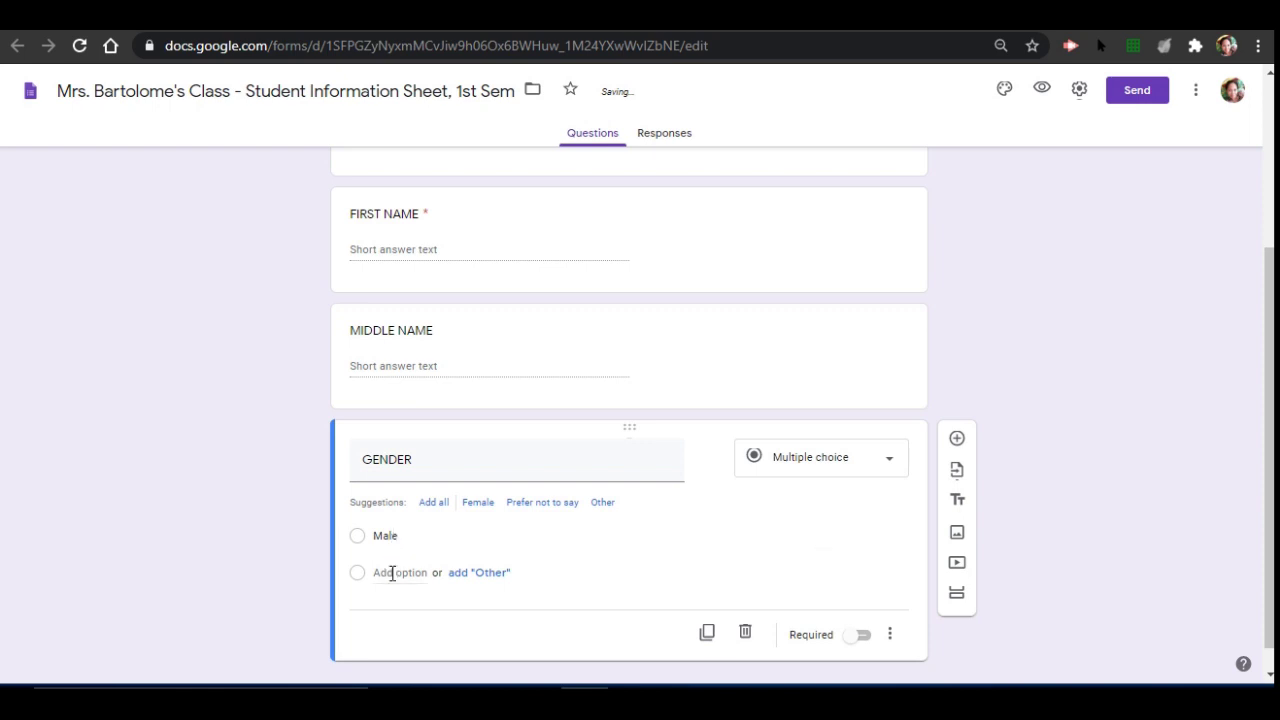
Step: Add "Female" as the second option of the GENDER question and make the question required
left_click(391, 572)
type("Female")
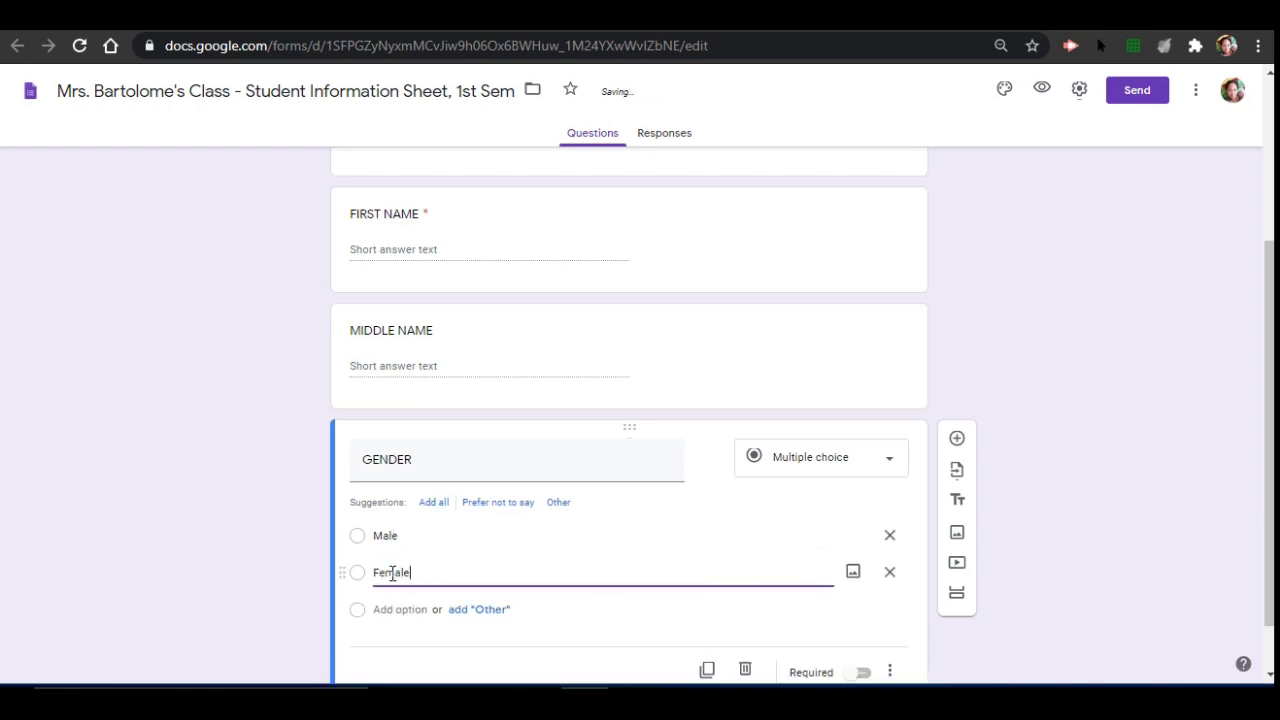
scroll(608, 466, "down", 1)
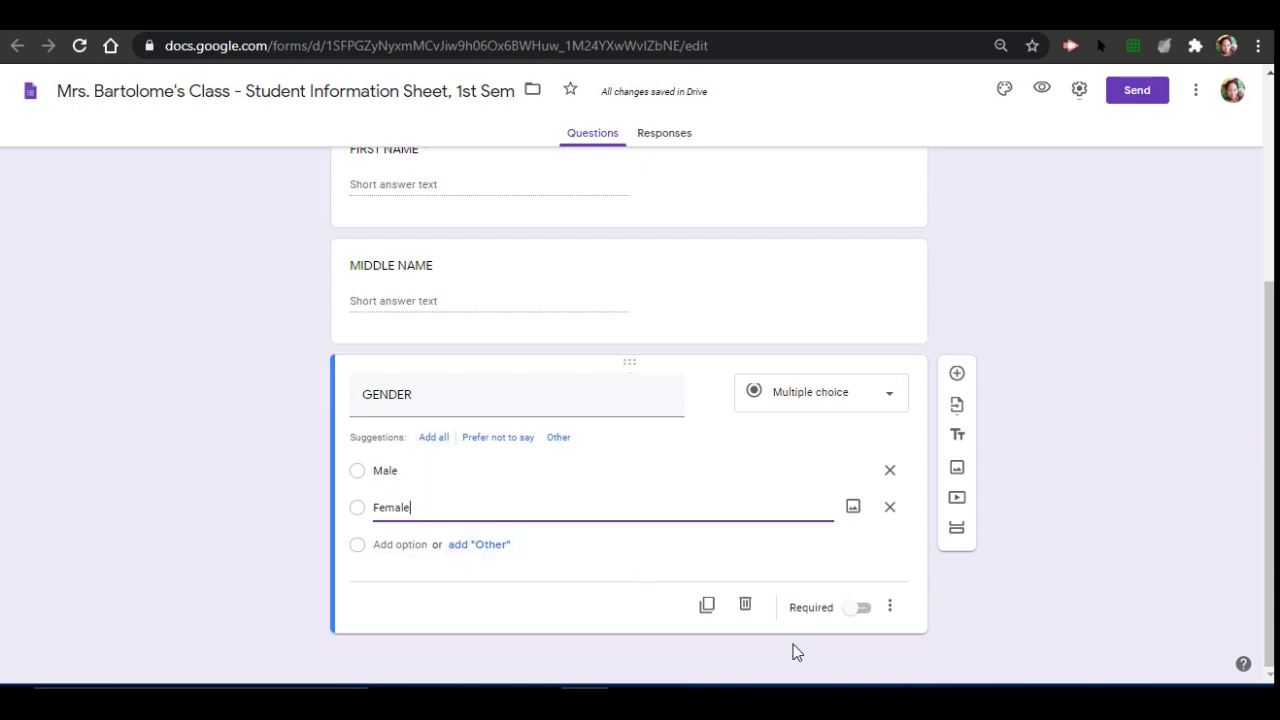
left_click(864, 609)
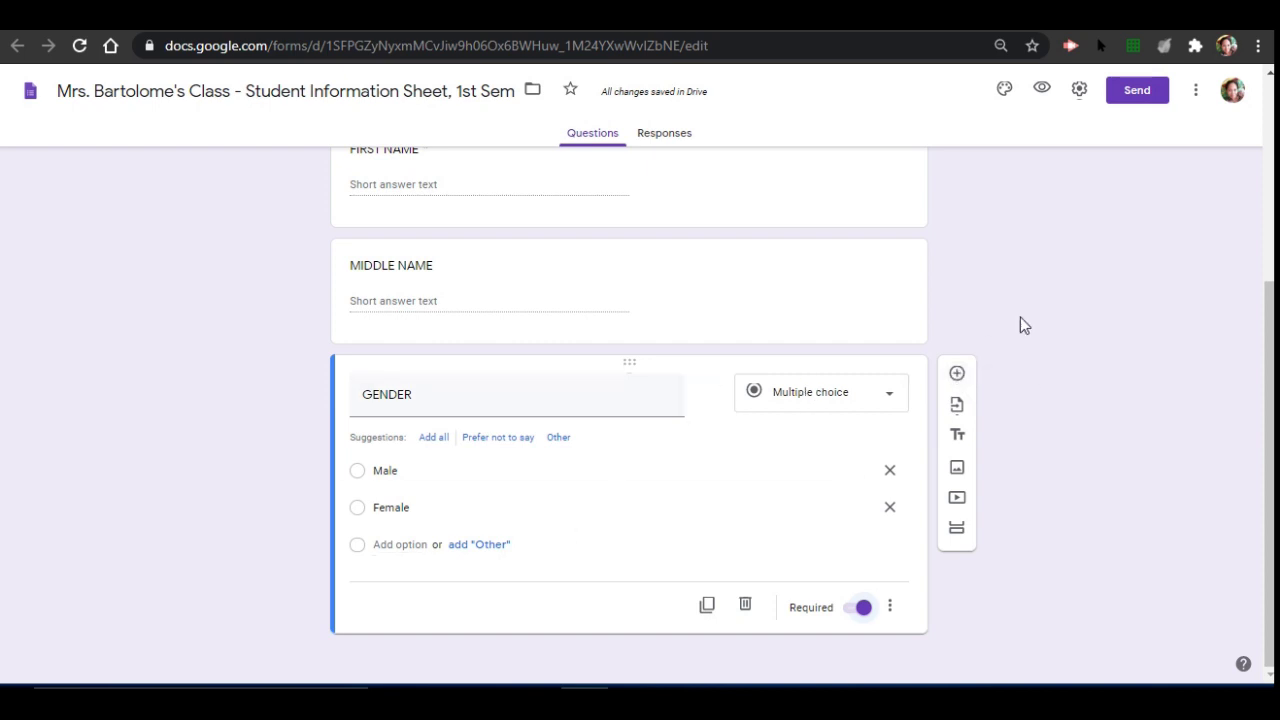
Step: Add a question titled "COURSE" below GENDER and set its answer type to Dropdown
left_click(957, 376)
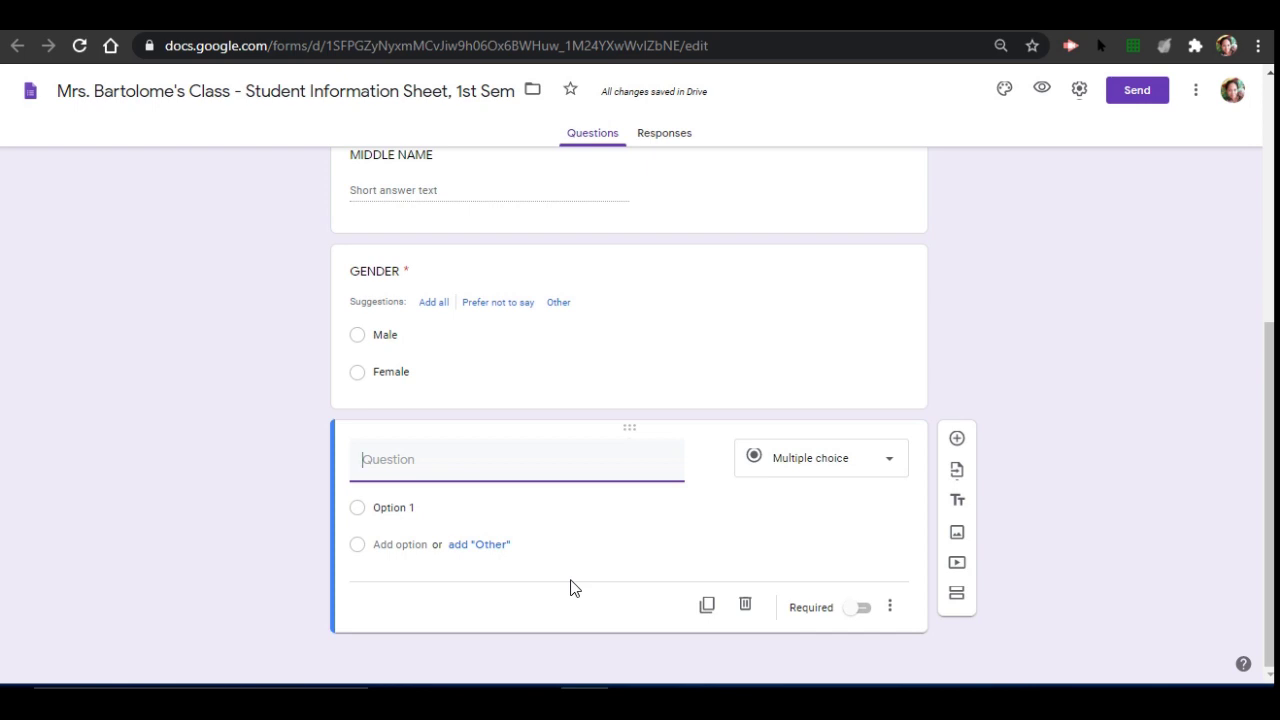
type("COURSE")
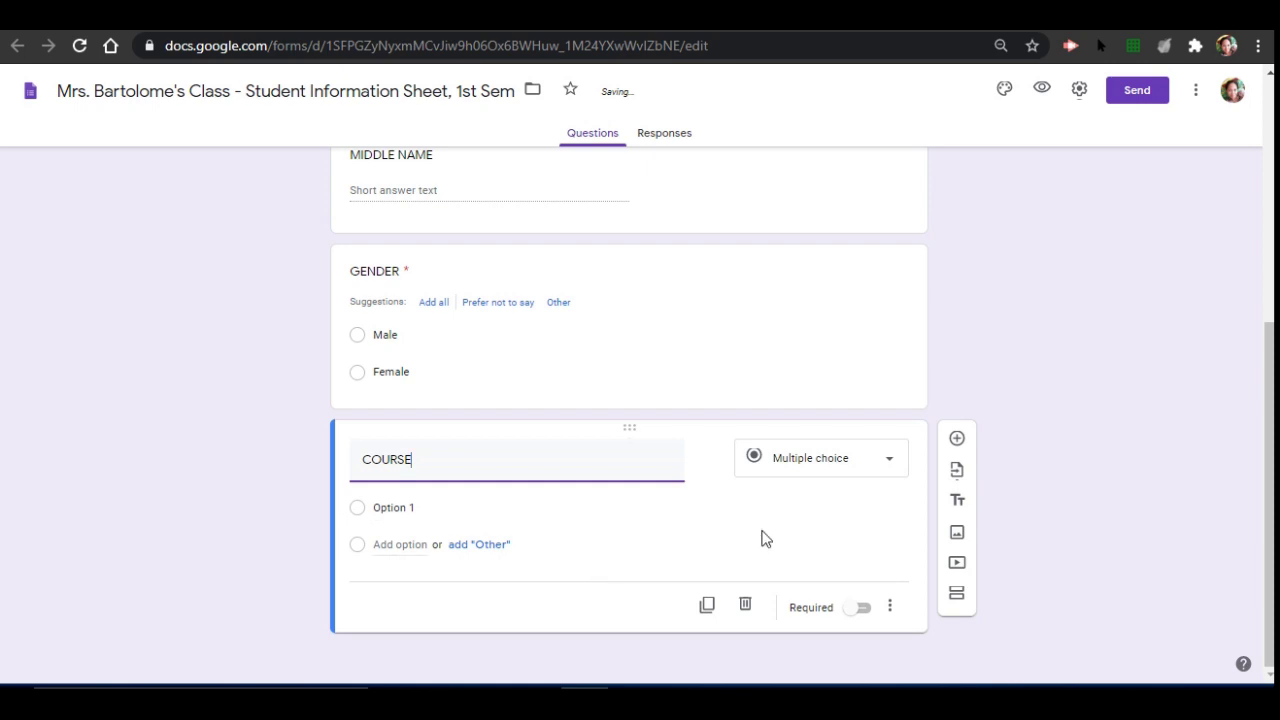
left_click(814, 470)
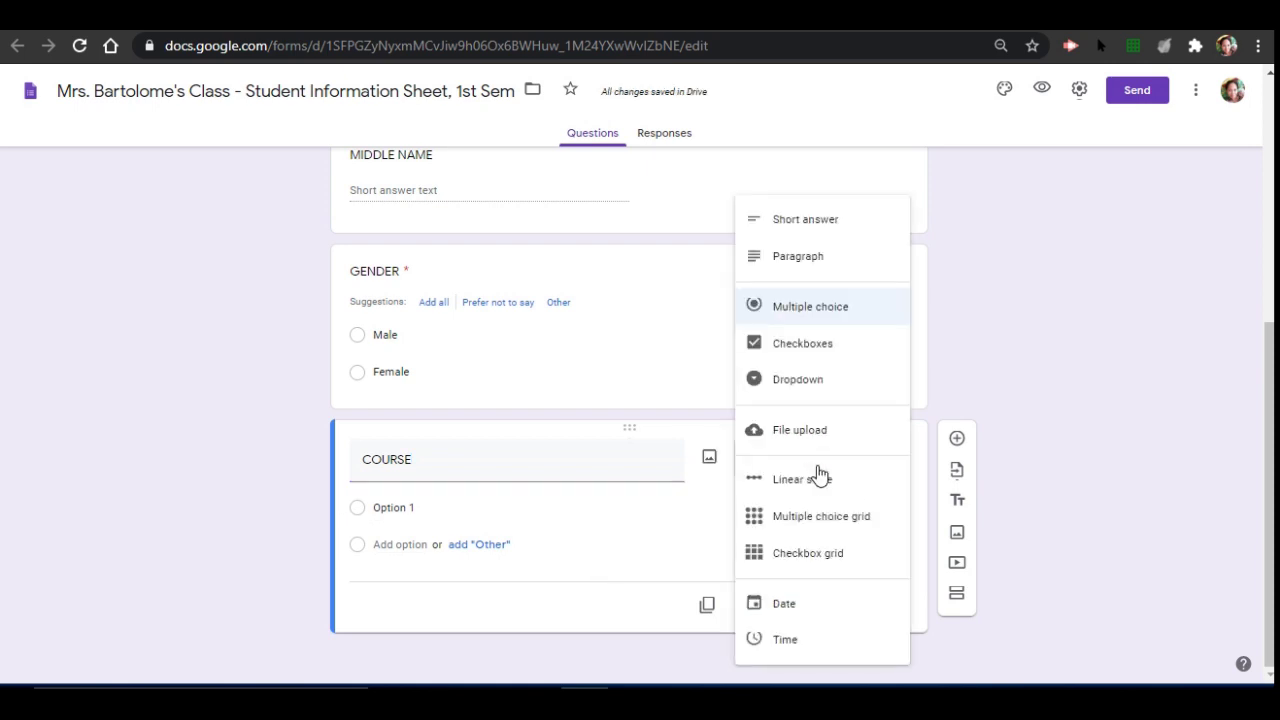
left_click(838, 386)
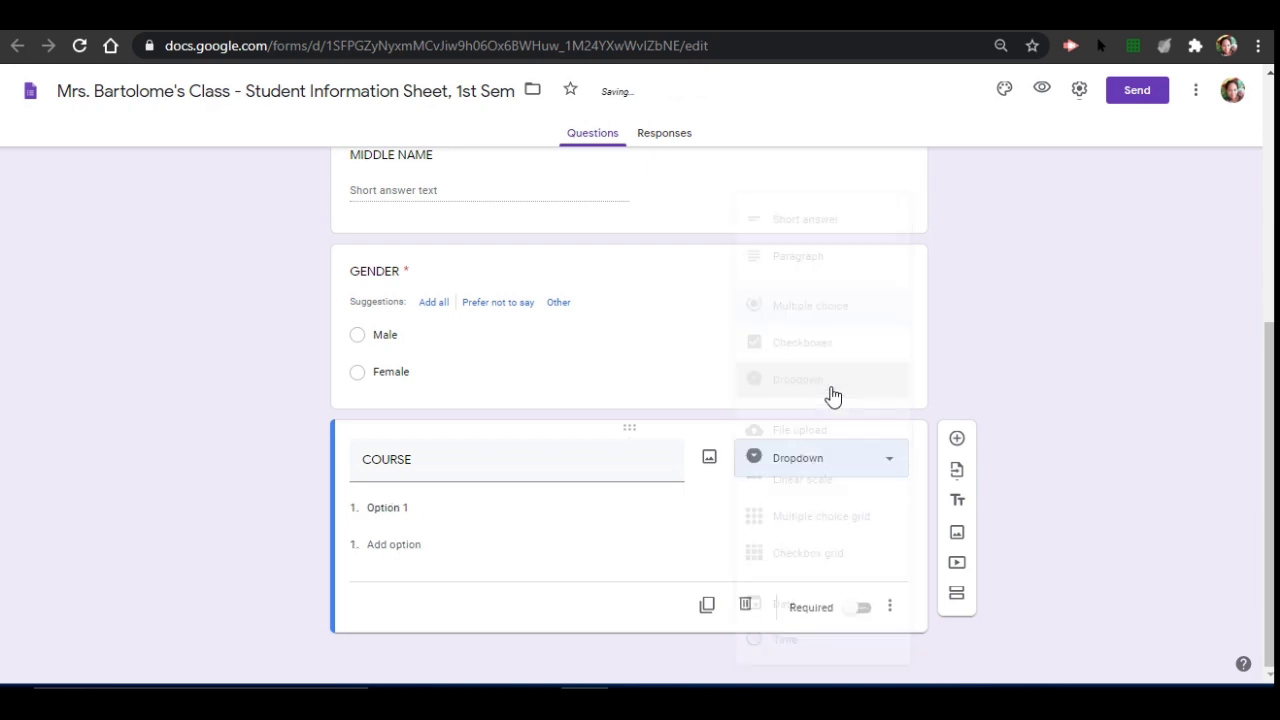
Step: Enter "BTVTED" and "BIT" as the first two dropdown options of the COURSE question
left_click(425, 510)
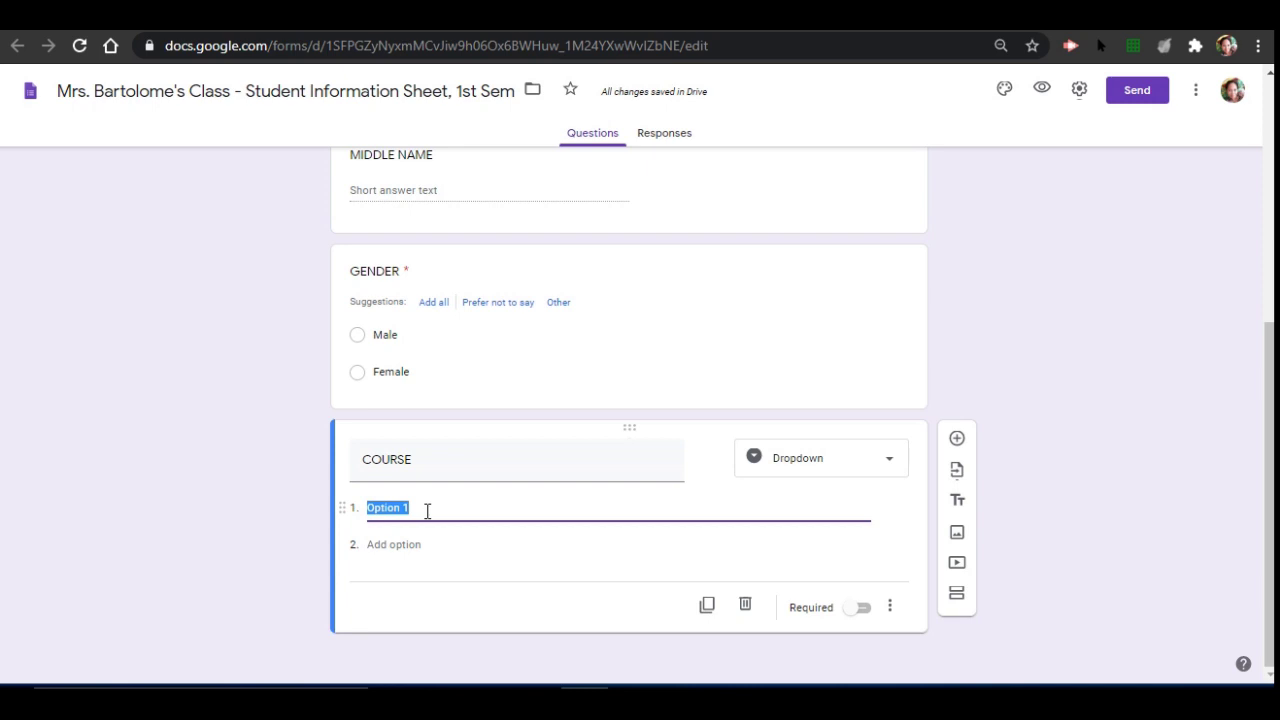
type("BTTE")
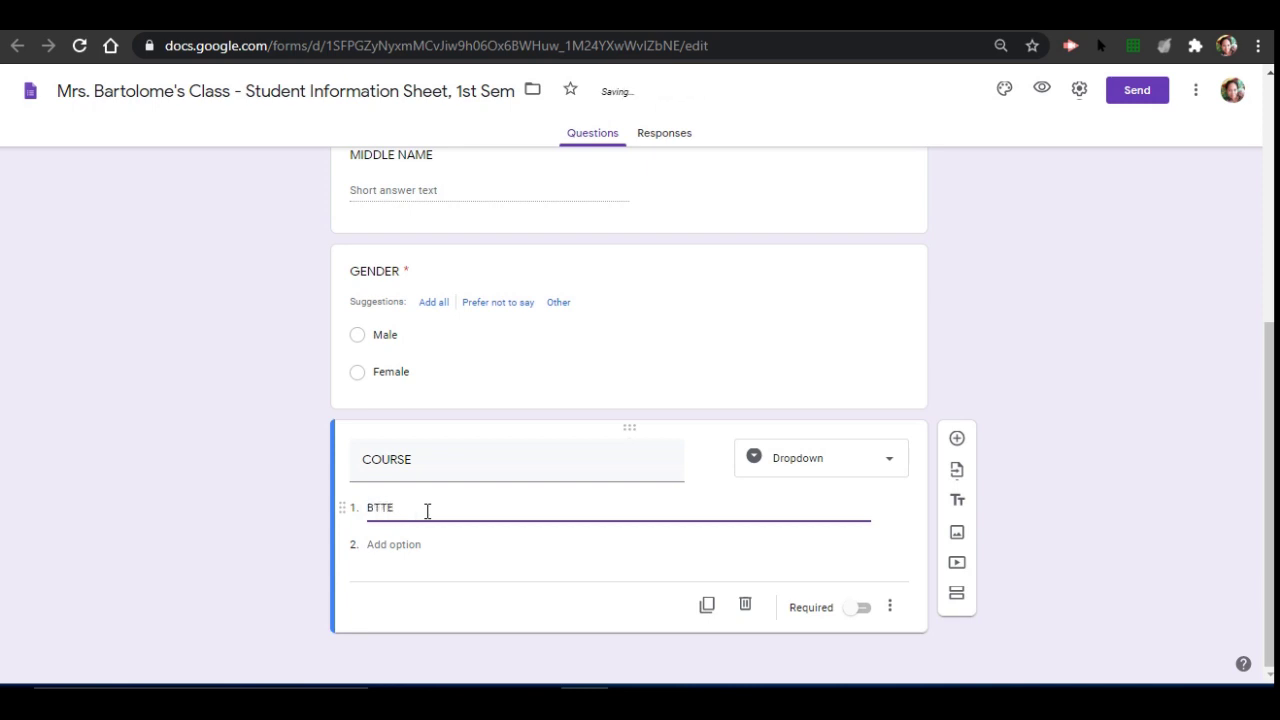
key("BackSpace")
key("BackSpace")
type("VTED")
key("Tab")
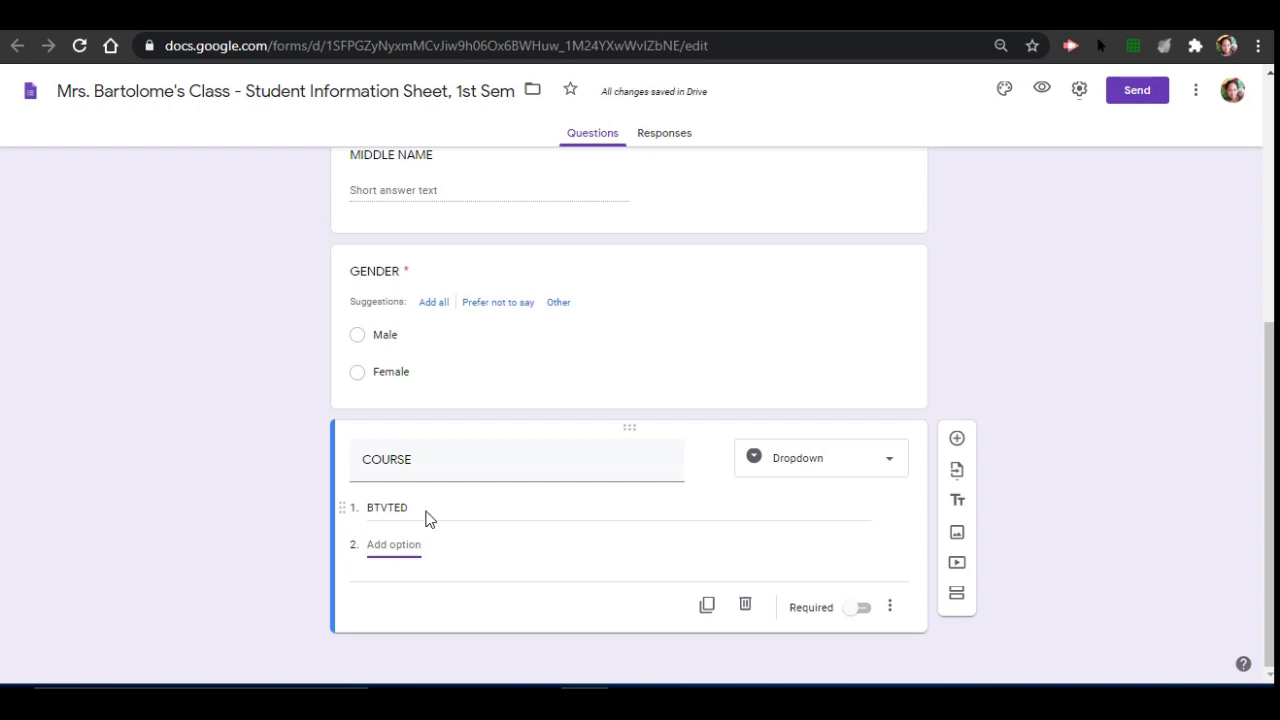
type("BIT")
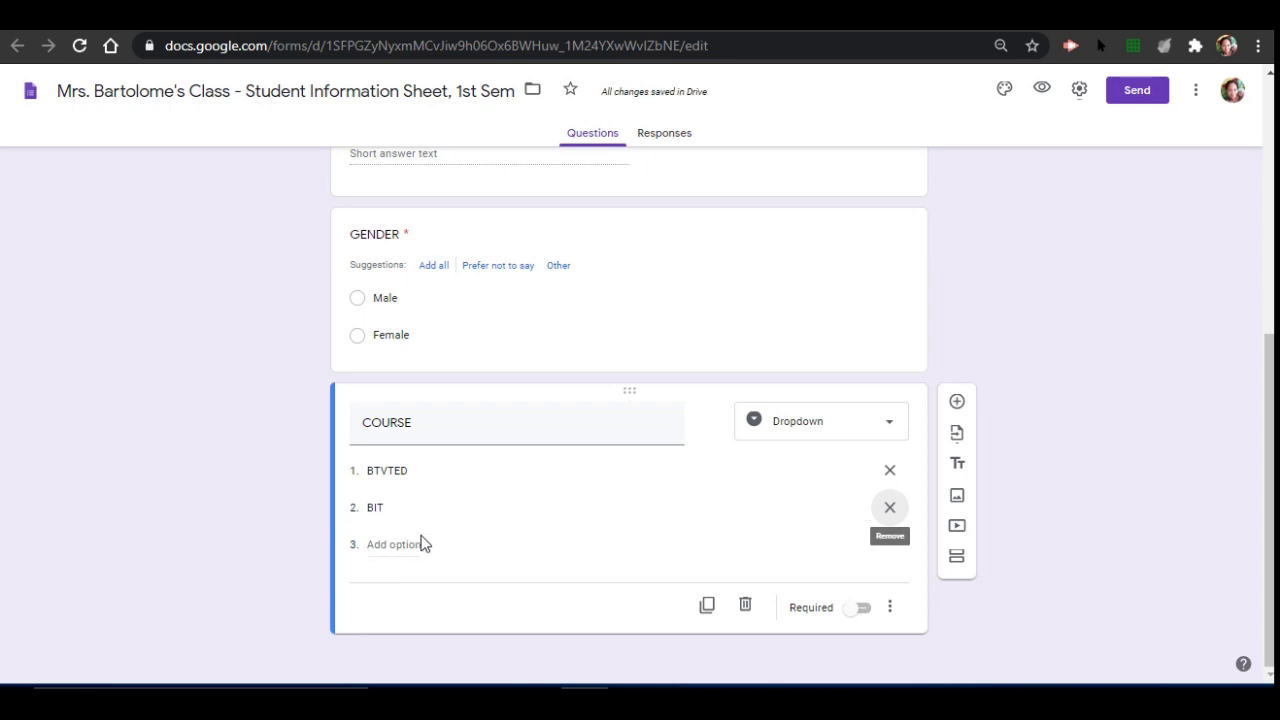
Step: Add "COT" as the third COURSE option and make the question required
left_click(408, 546)
type("C")
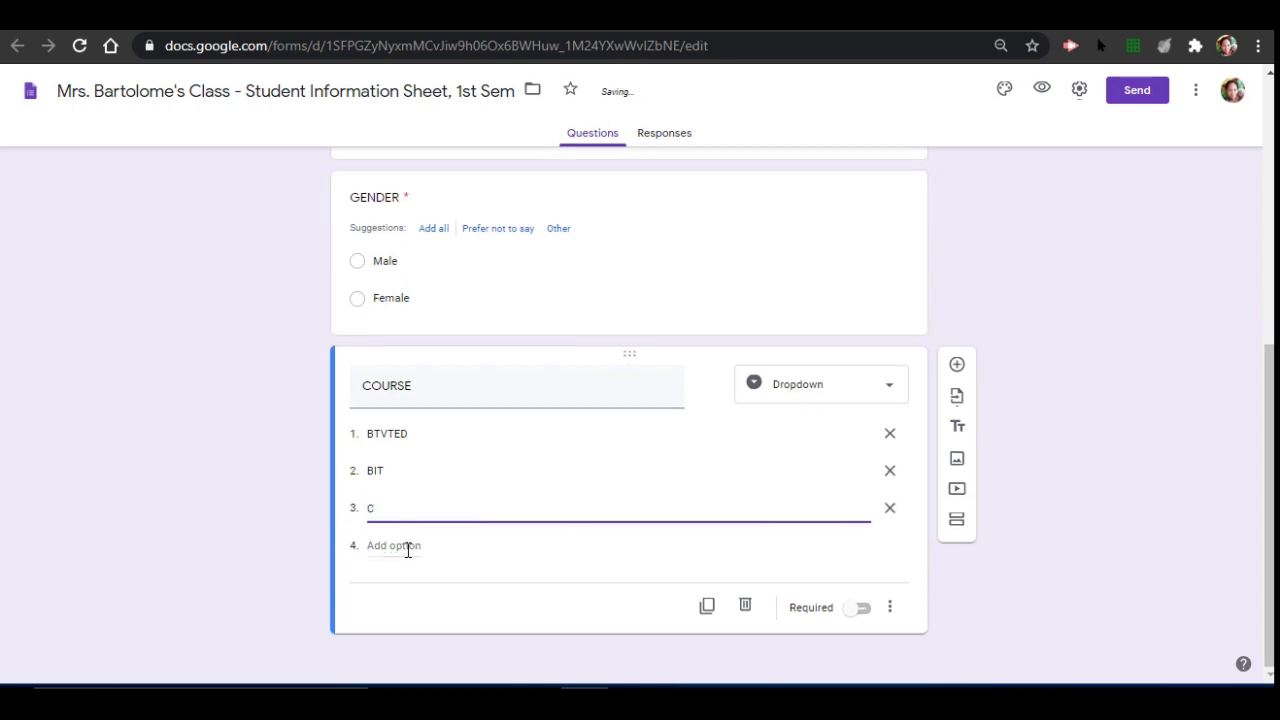
type("OO")
key("BackSpace")
type("T")
left_click(861, 608)
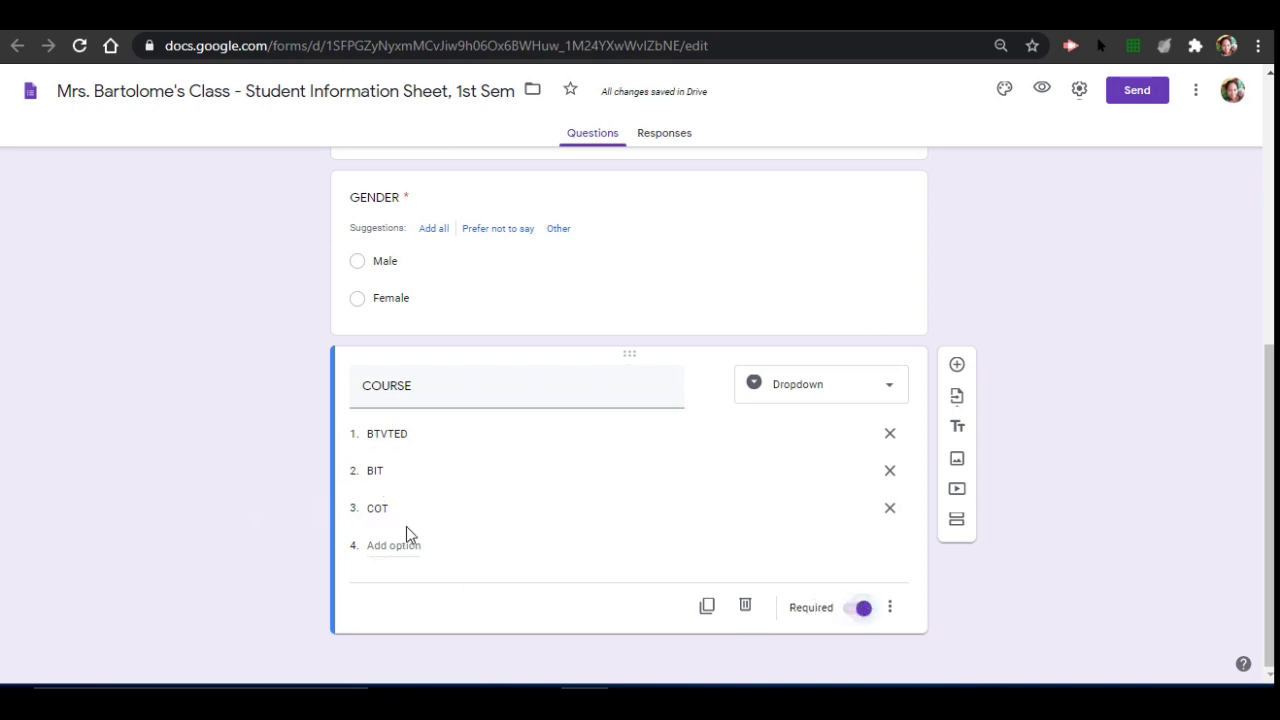
Step: Add a question titled "MAJOR" below COURSE and set its answer type to Checkboxes
left_click(956, 366)
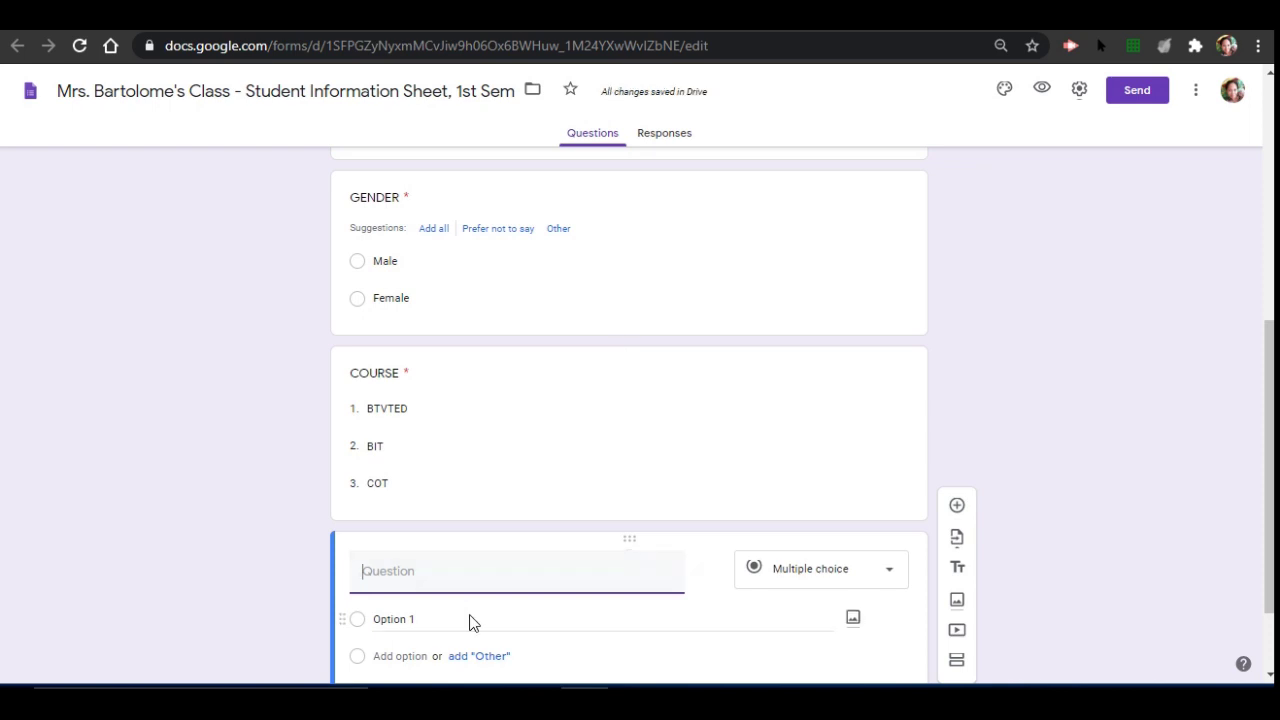
scroll(473, 623, "down", 1)
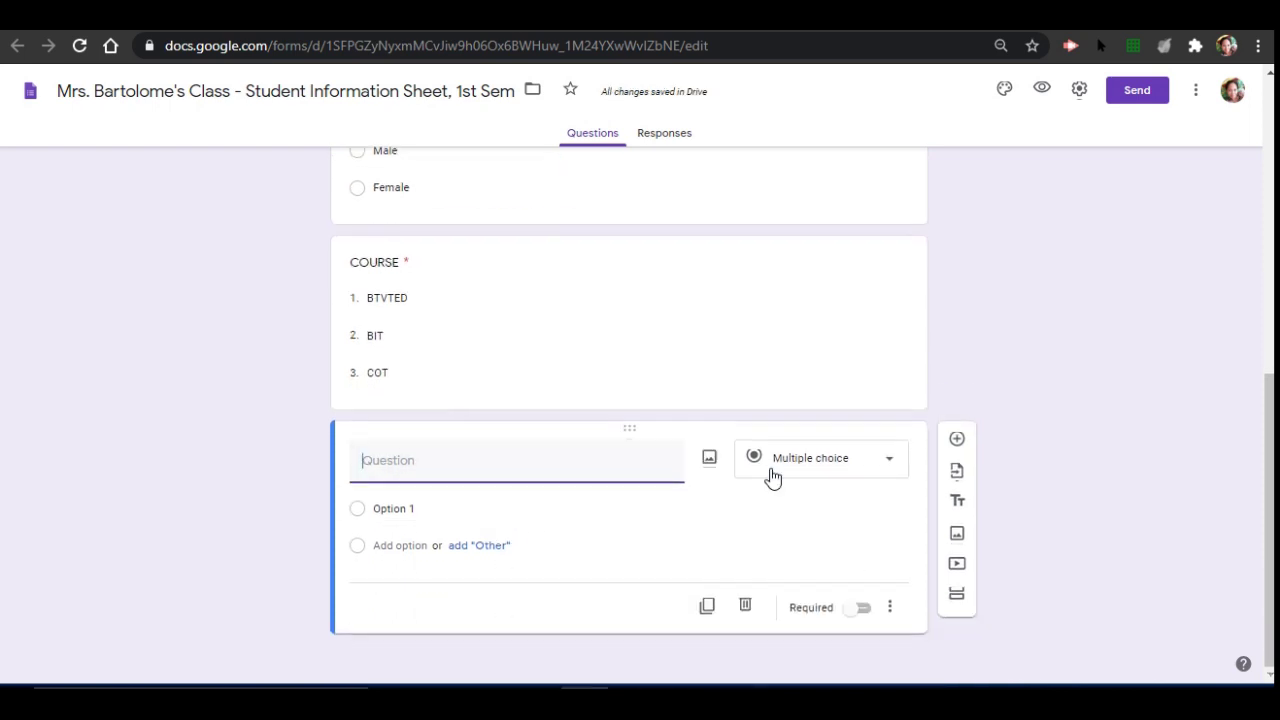
type("MAJOR")
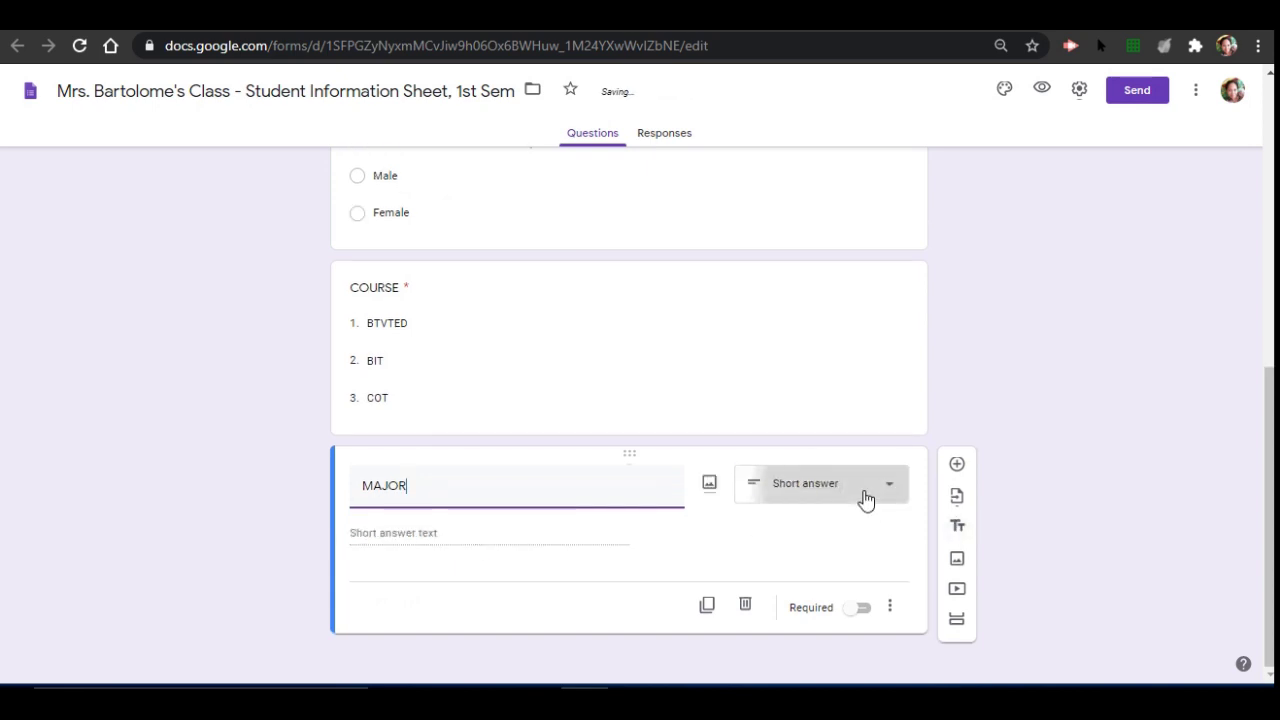
left_click(866, 501)
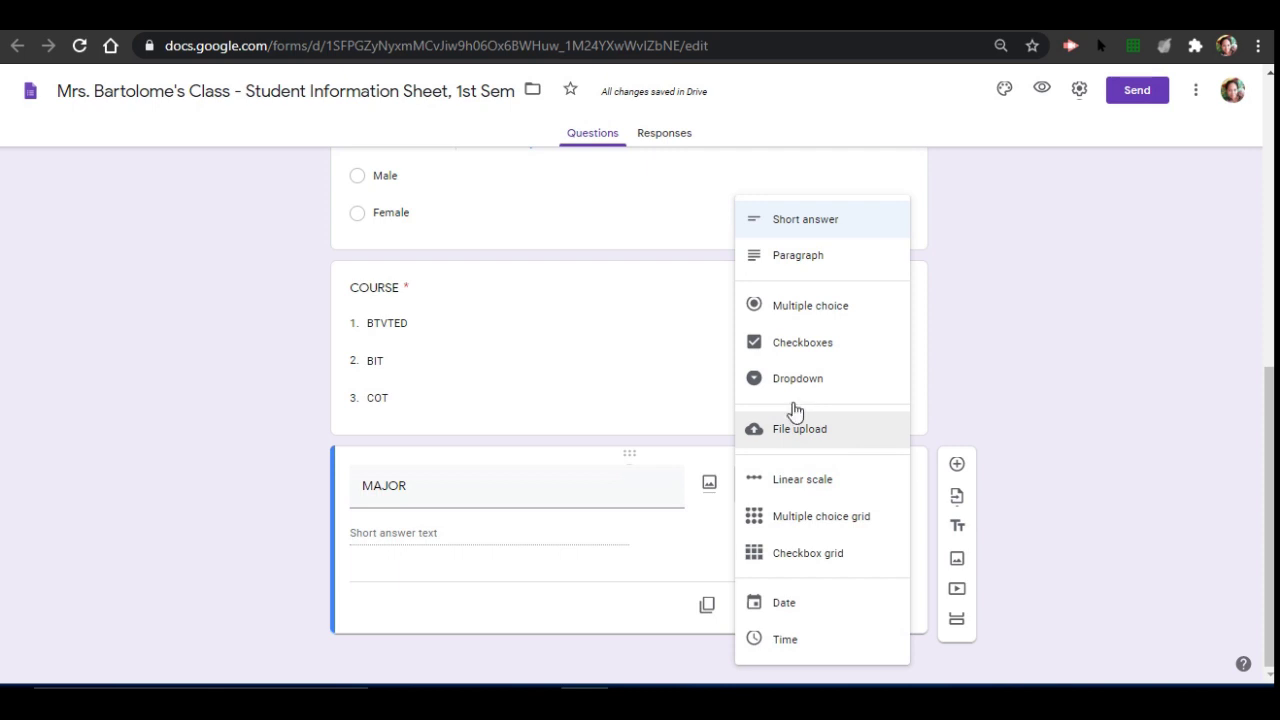
left_click(852, 348)
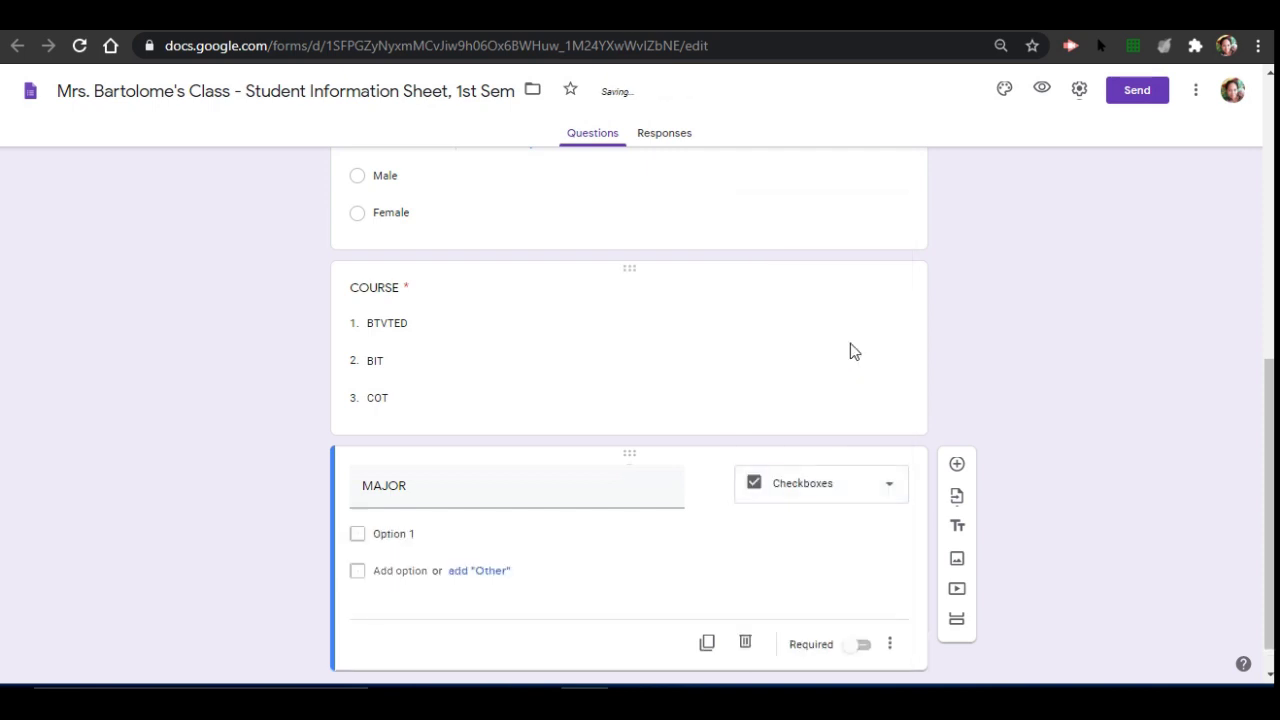
Step: Name the first checkbox option of the MAJOR question "FSM"
scroll(852, 351, "down", 1)
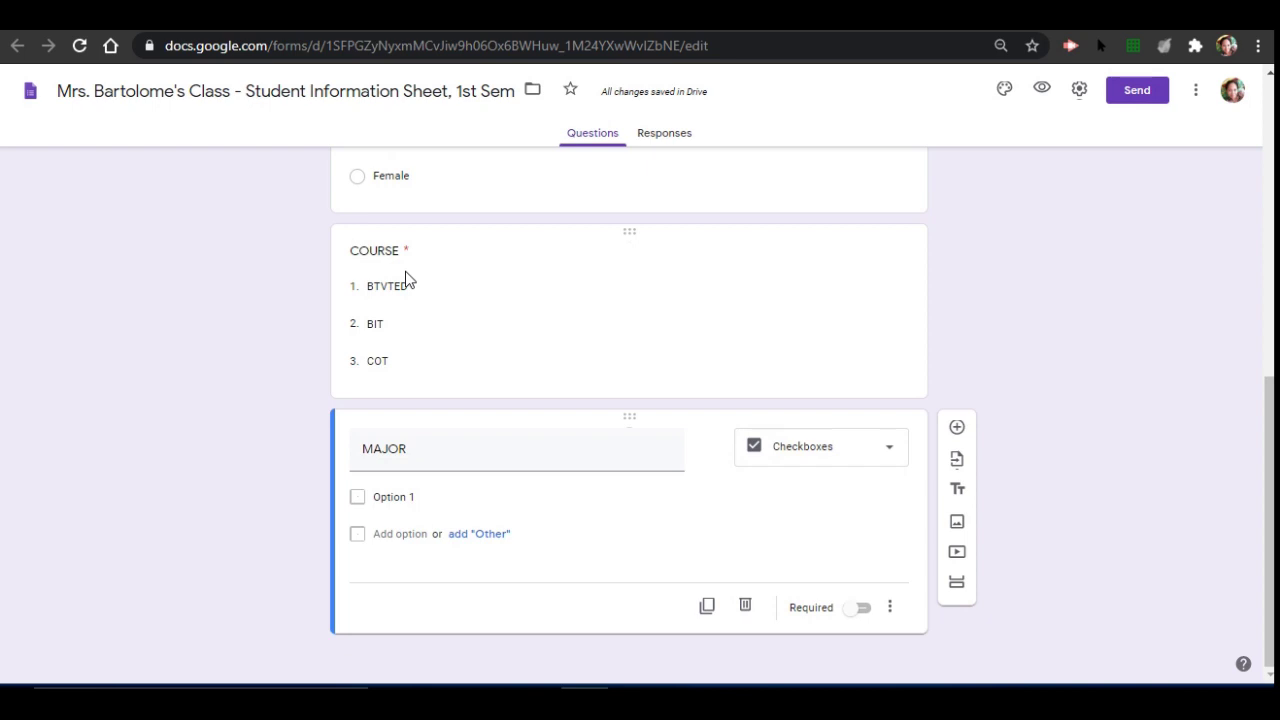
left_click(409, 494)
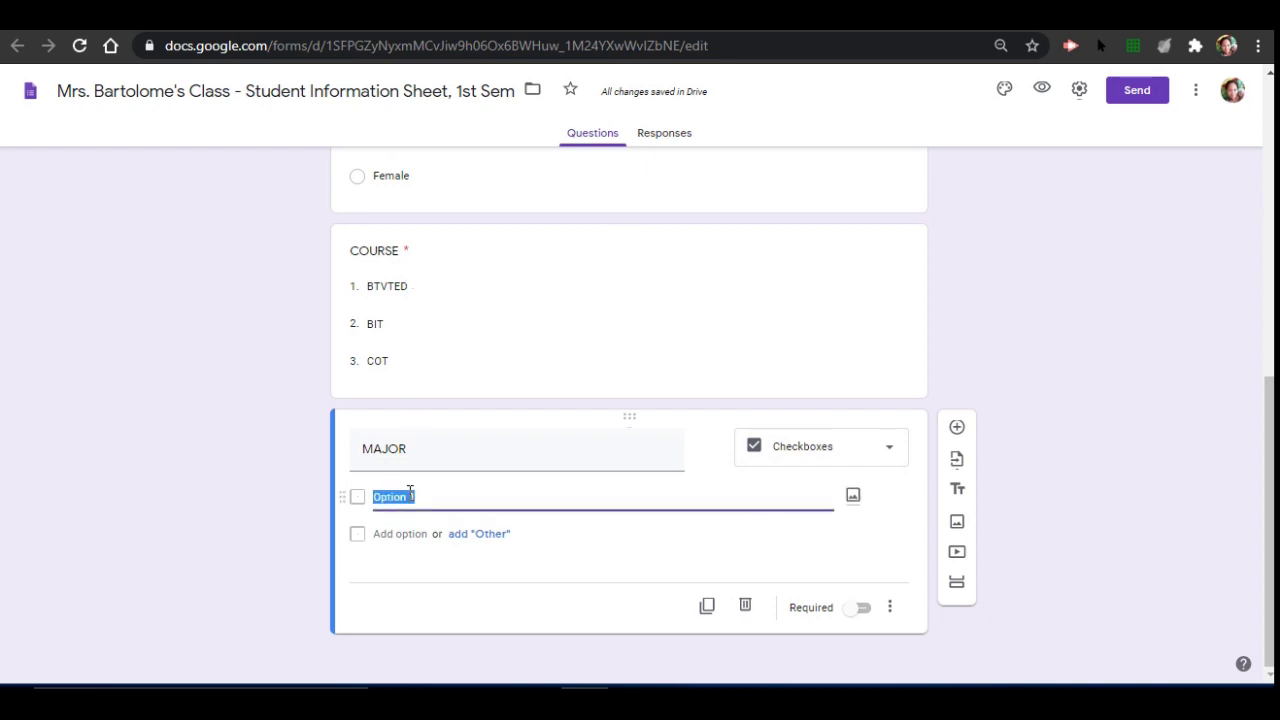
type("FSM")
key("Tab")
key("Tab")
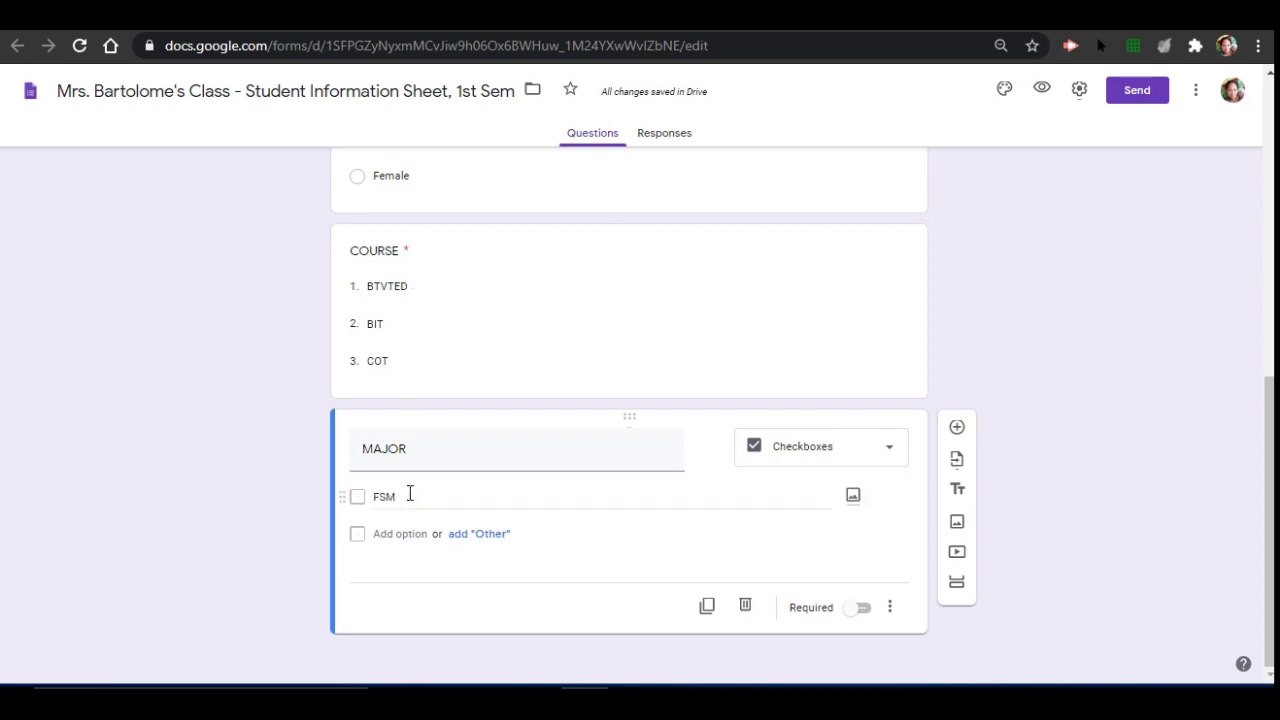
Step: Add "AT", "GFD" and "MT" as further checkbox options of the MAJOR question and make the question required
key("shift+Tab")
type("AT")
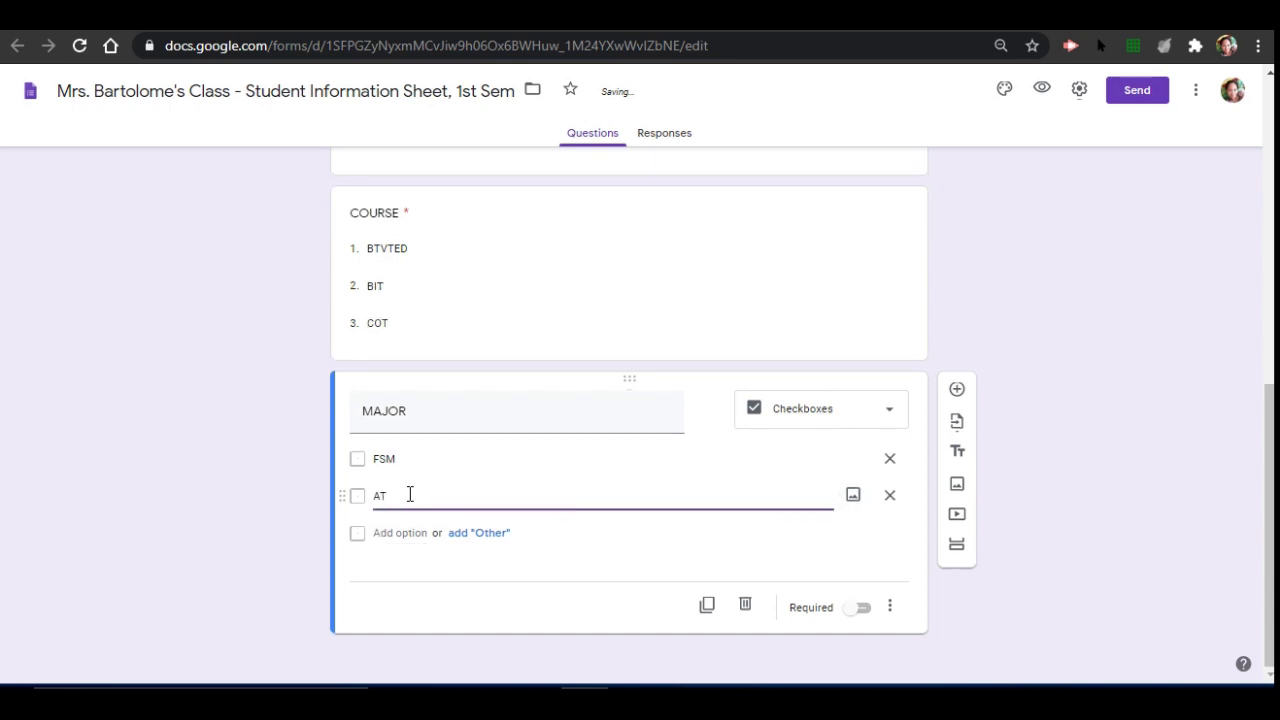
left_click(420, 532)
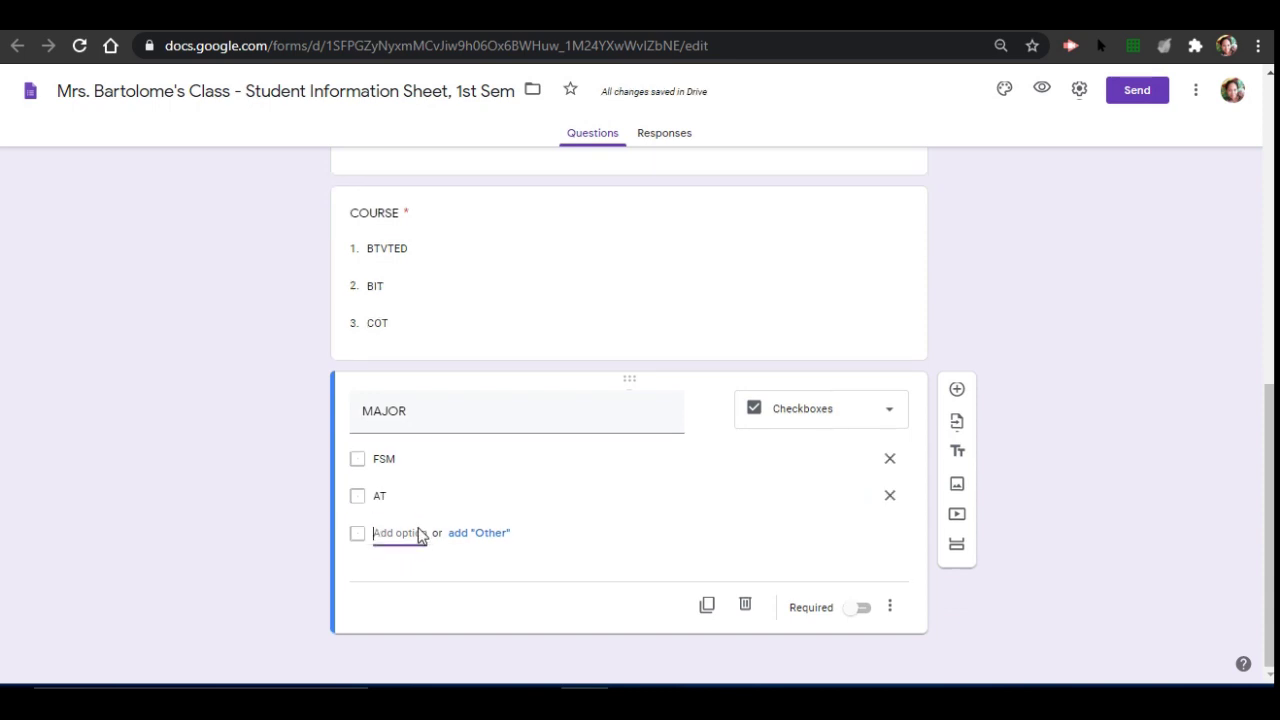
type("GFD")
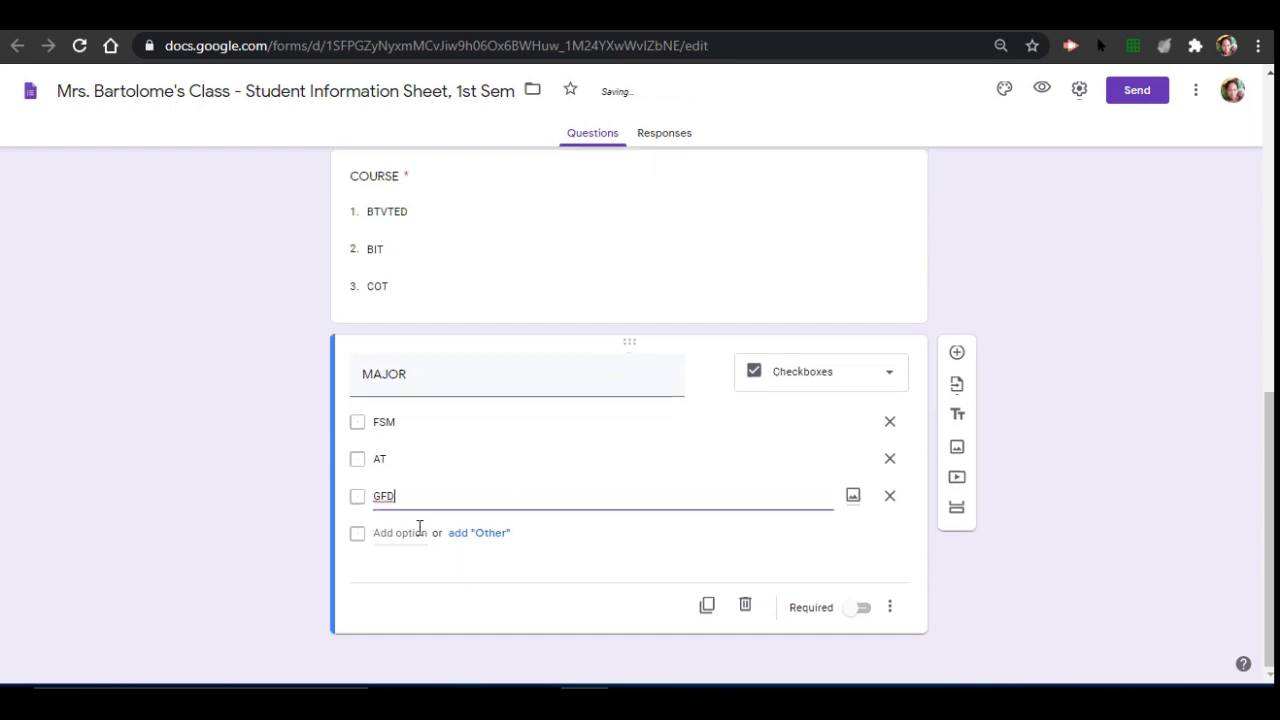
left_click(420, 532)
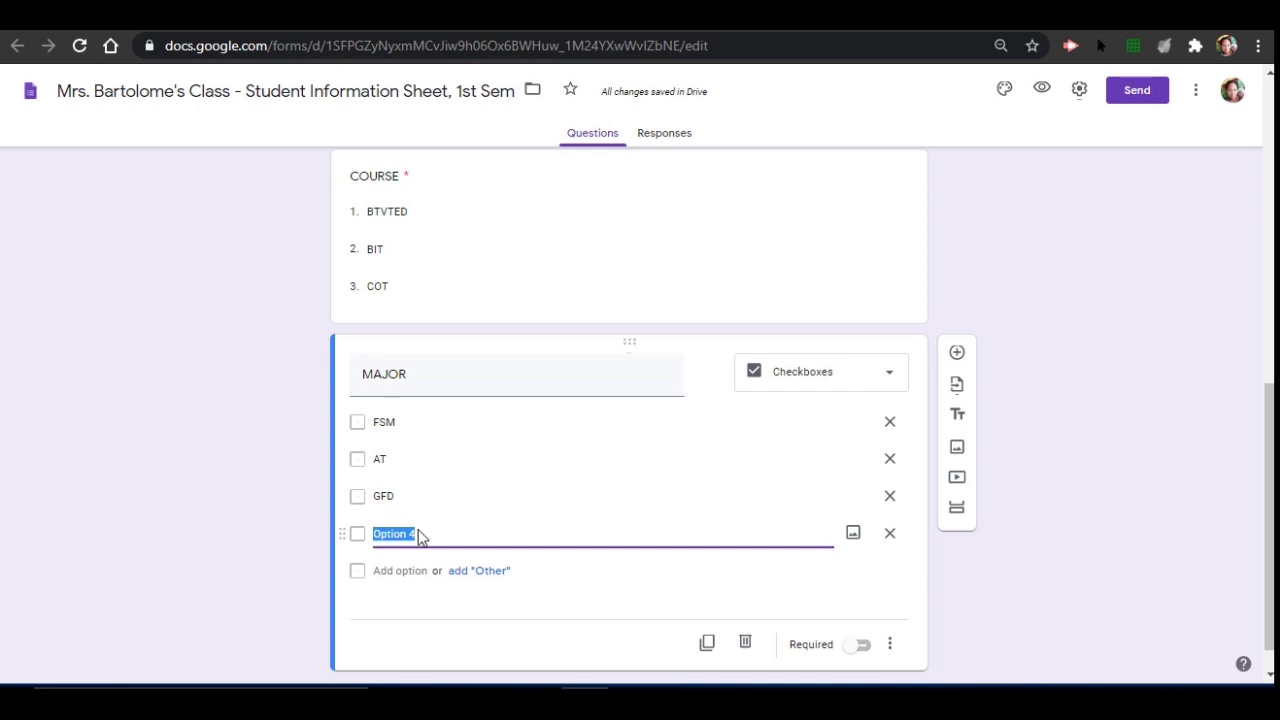
type("MT")
left_click(862, 648)
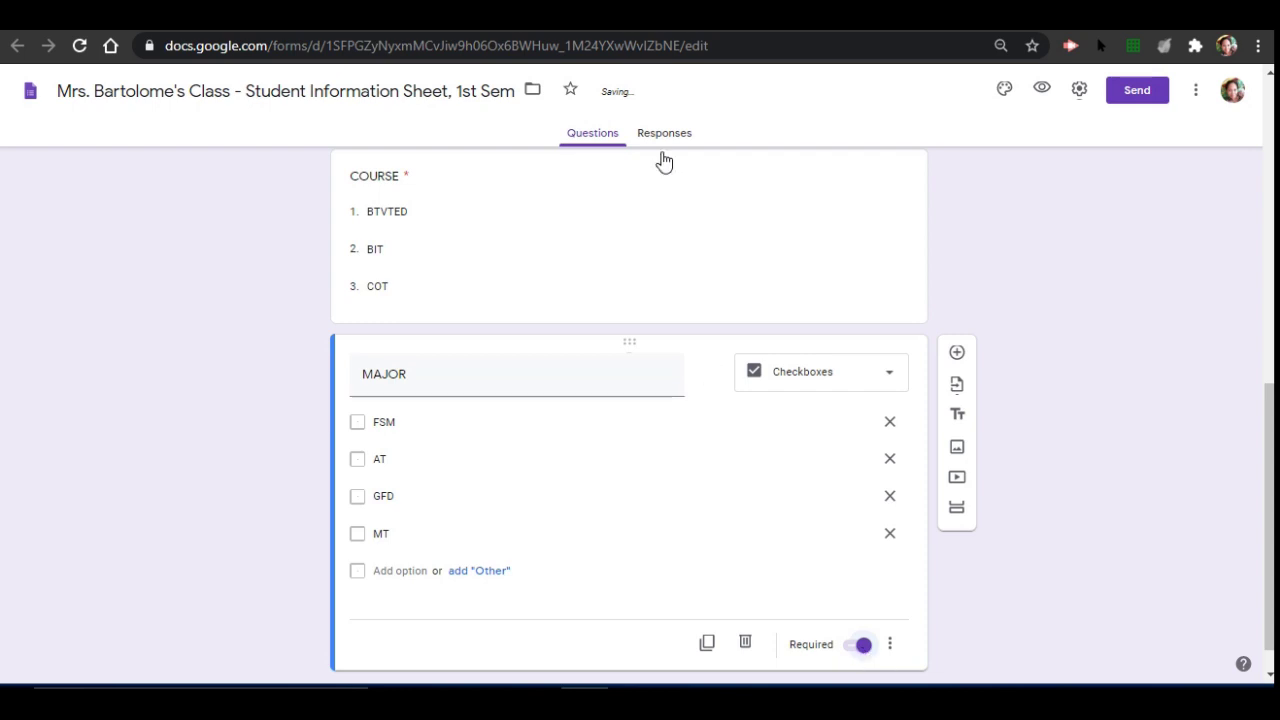
Step: Add a multiple-choice question titled "YEAR LEVEL" below the MAJOR question
left_click(956, 355)
type("SE")
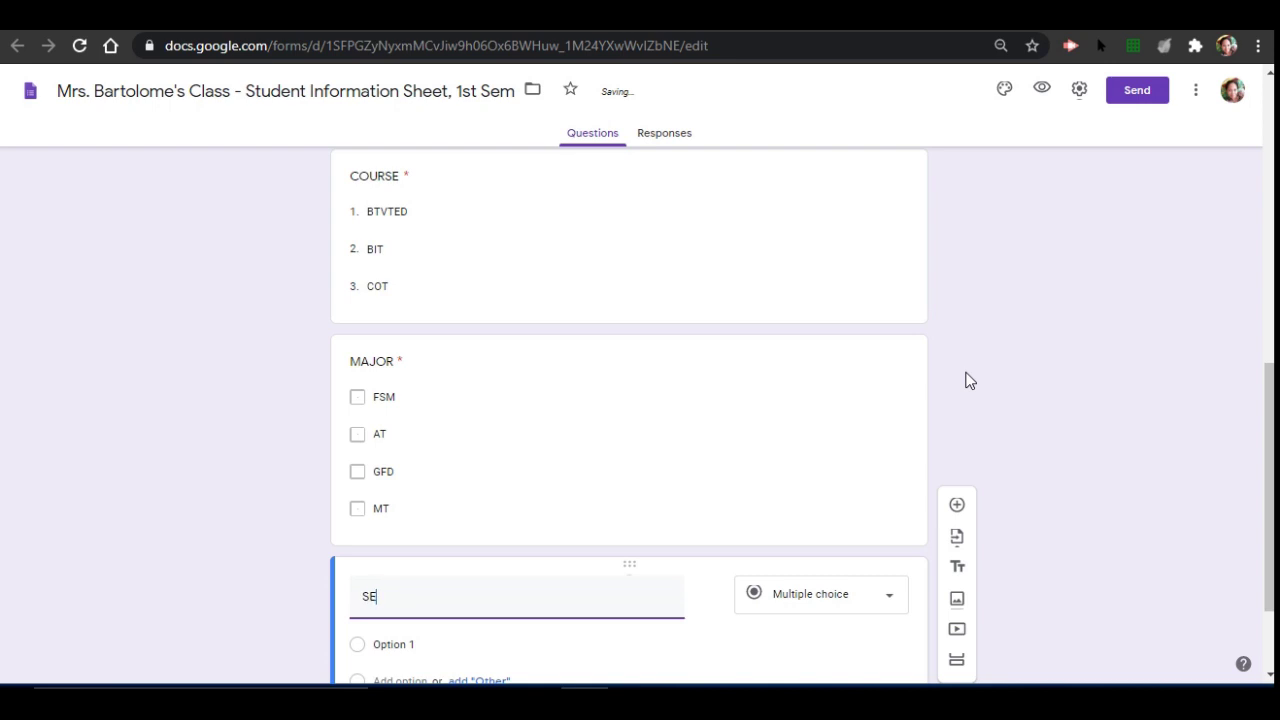
type("CTION")
key("ctrl+a")
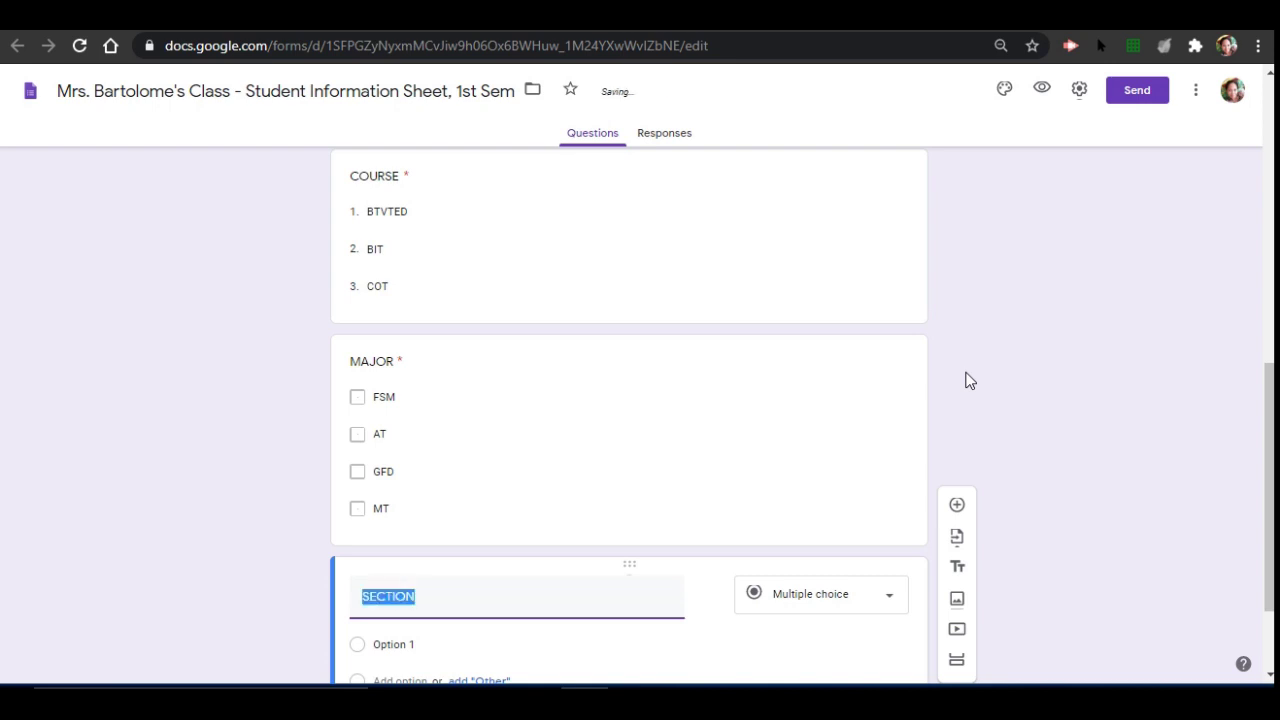
type("YEAR L")
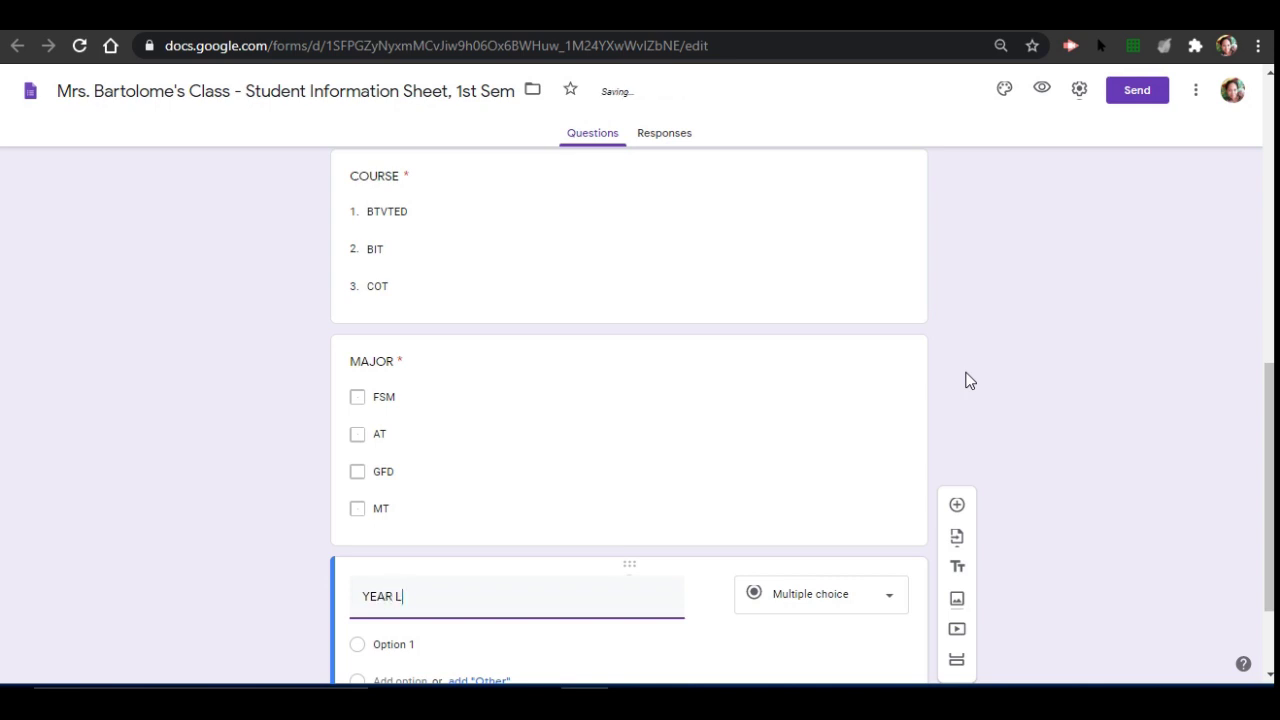
type("EVE")
type("L")
Step: Enter "1ST" and "2ND" as the first two options of the YEAR LEVEL question
scroll(691, 549, "down", 2)
left_click(527, 512)
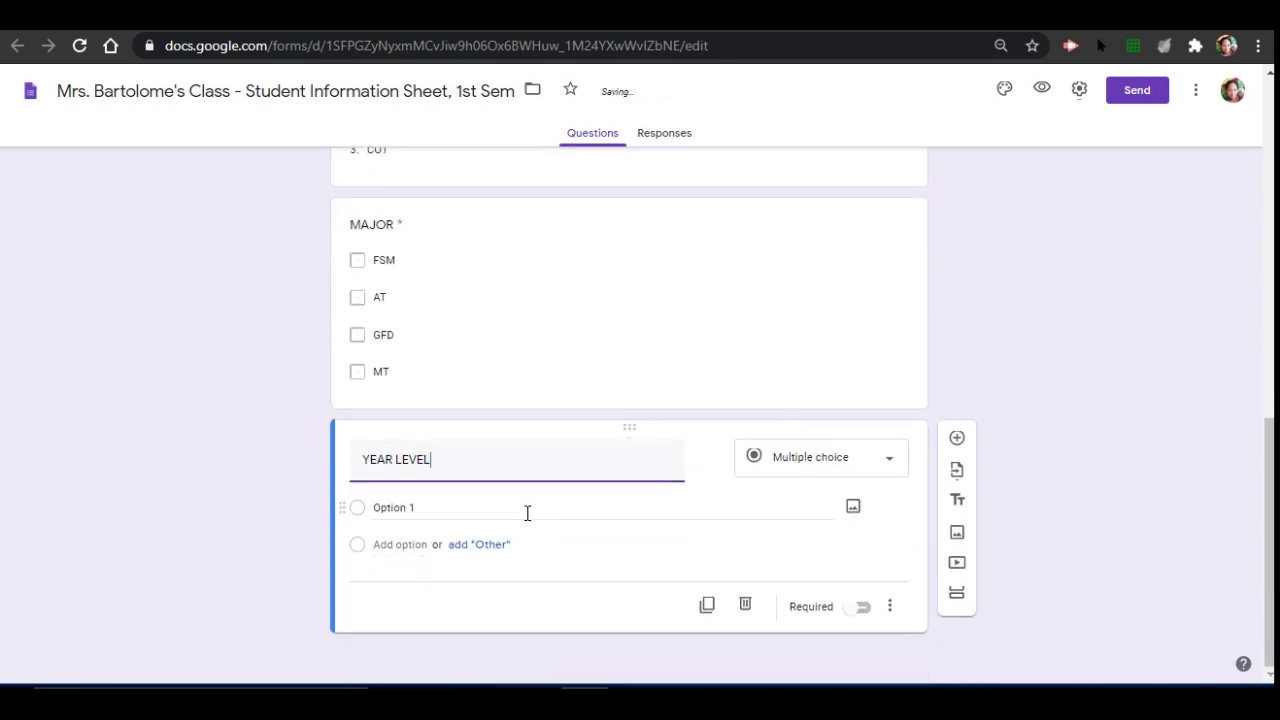
type("1ST")
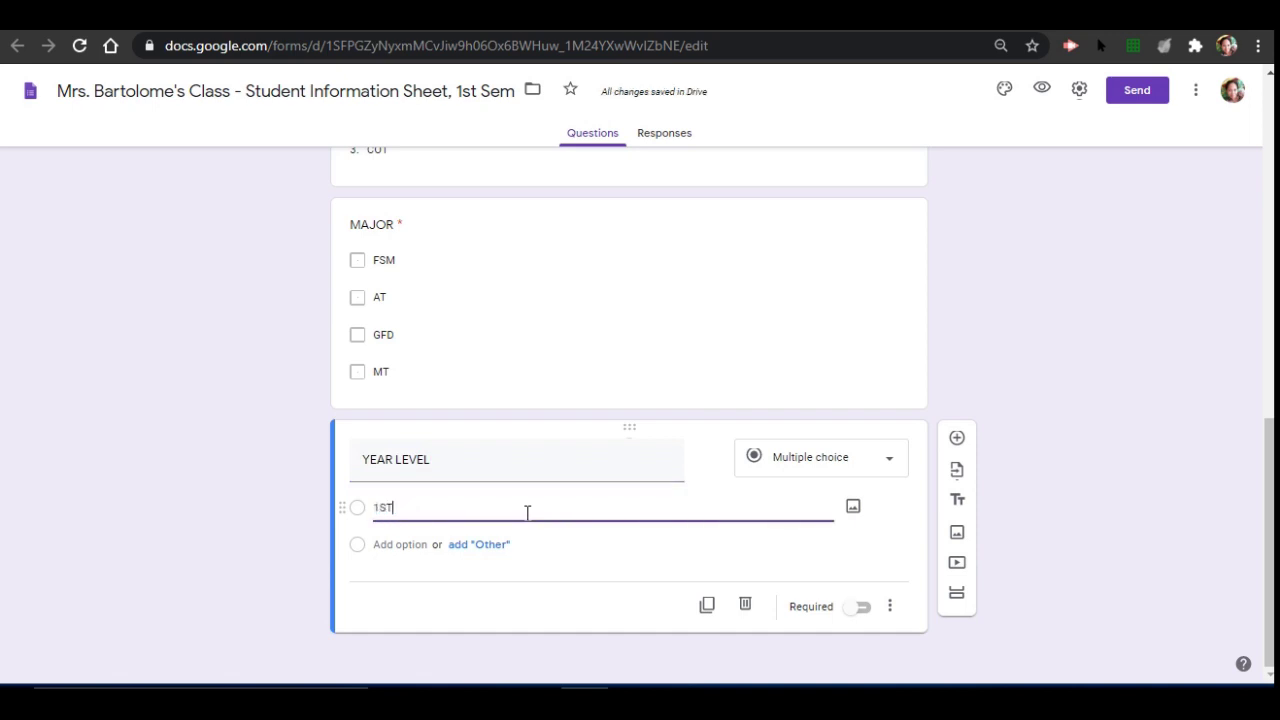
left_click(408, 552)
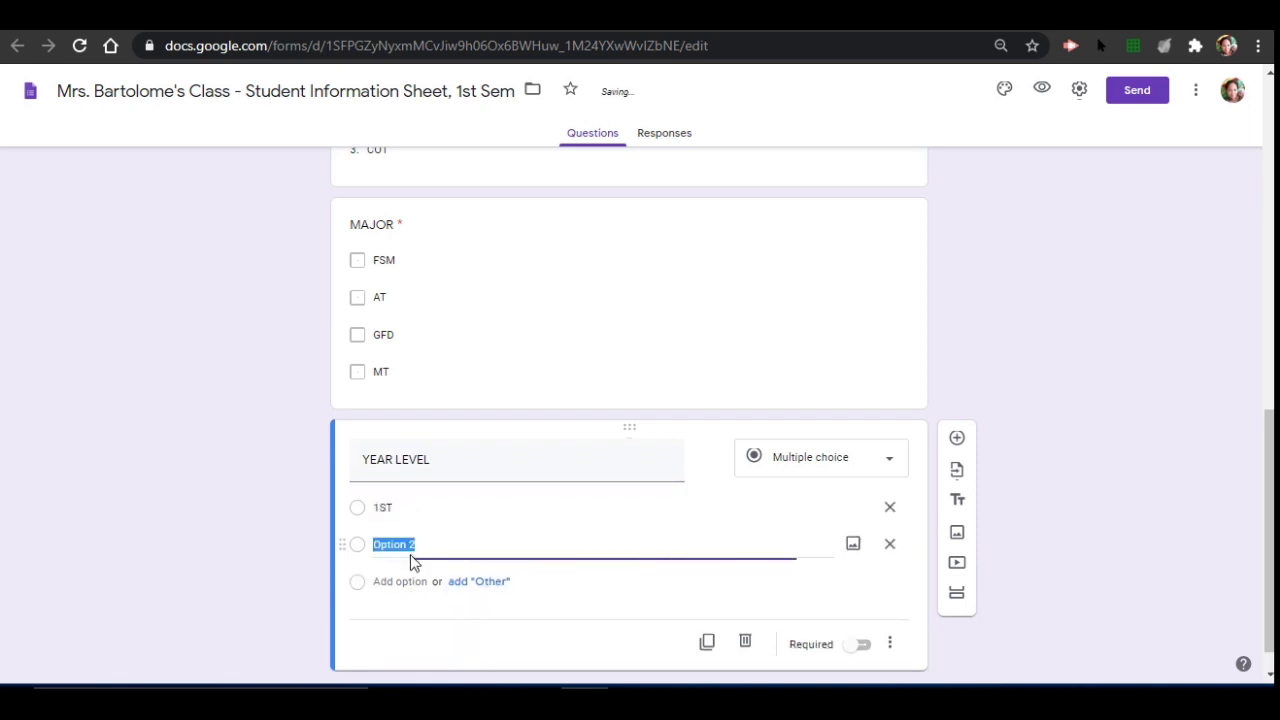
type("2ND")
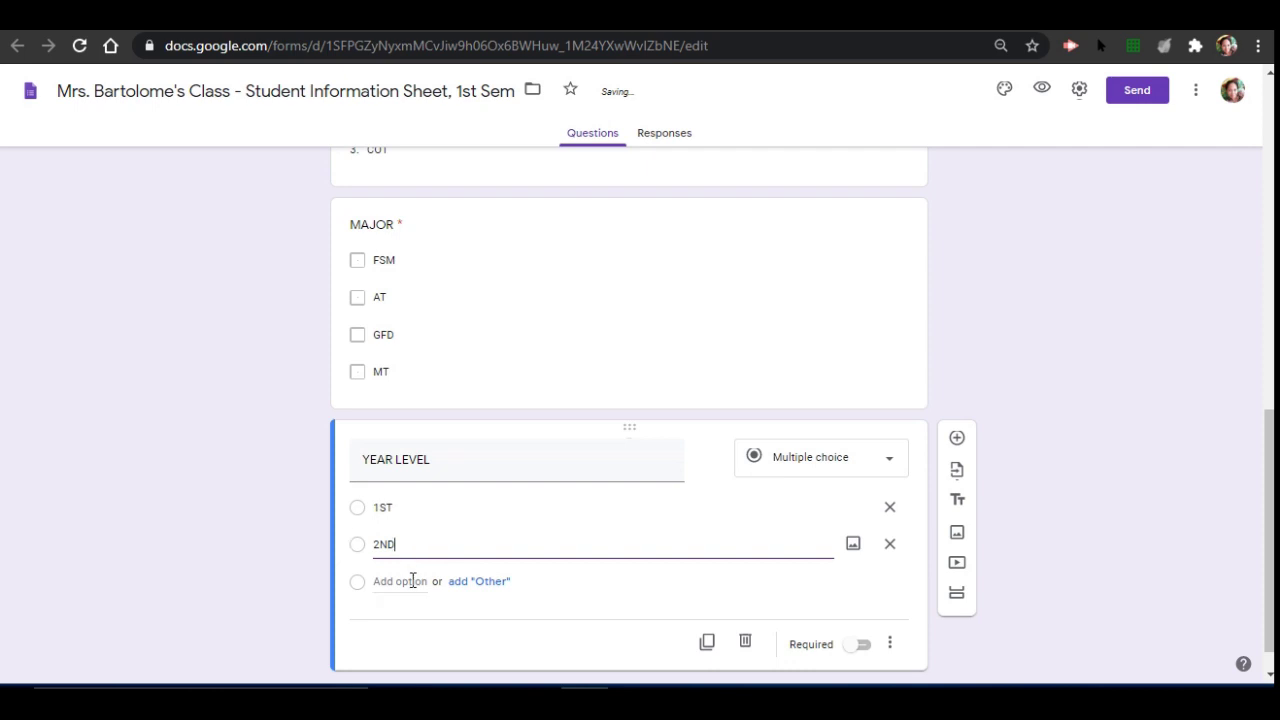
Step: Add "3RD" and "4TH" as further options of the YEAR LEVEL question and make the question required
left_click(409, 581)
type("3")
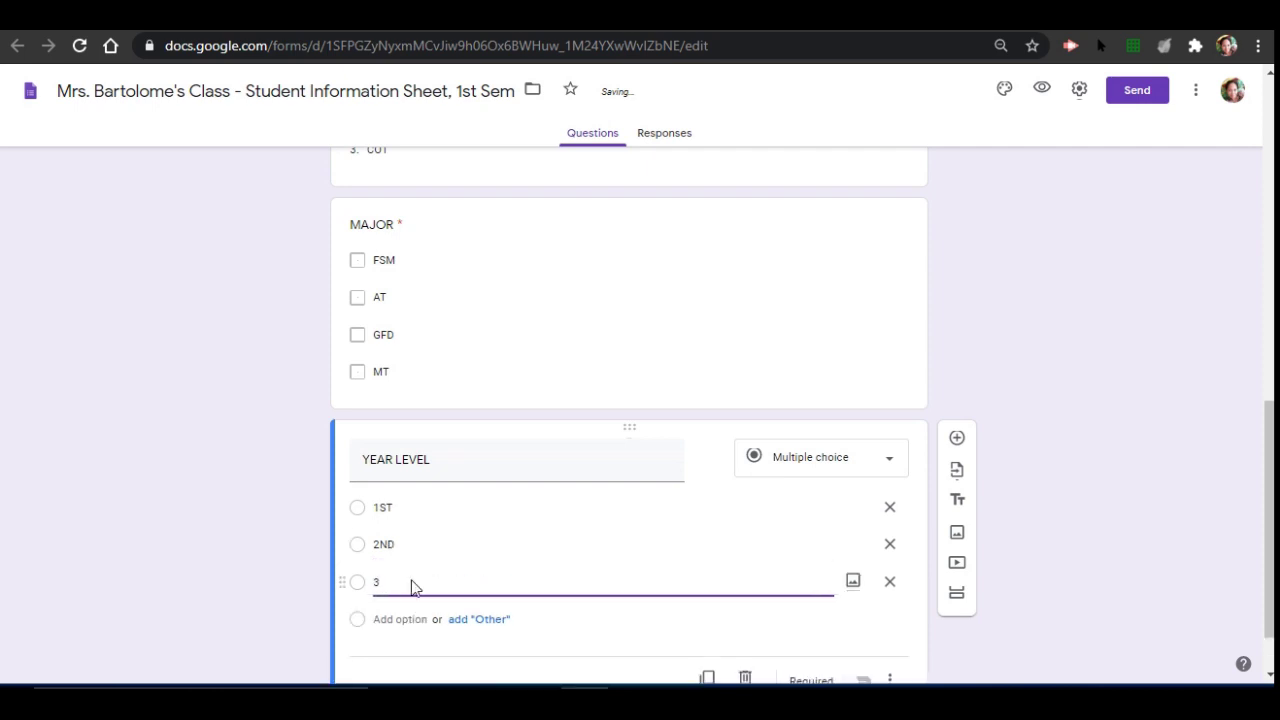
type("RD")
left_click(390, 619)
type("4TH")
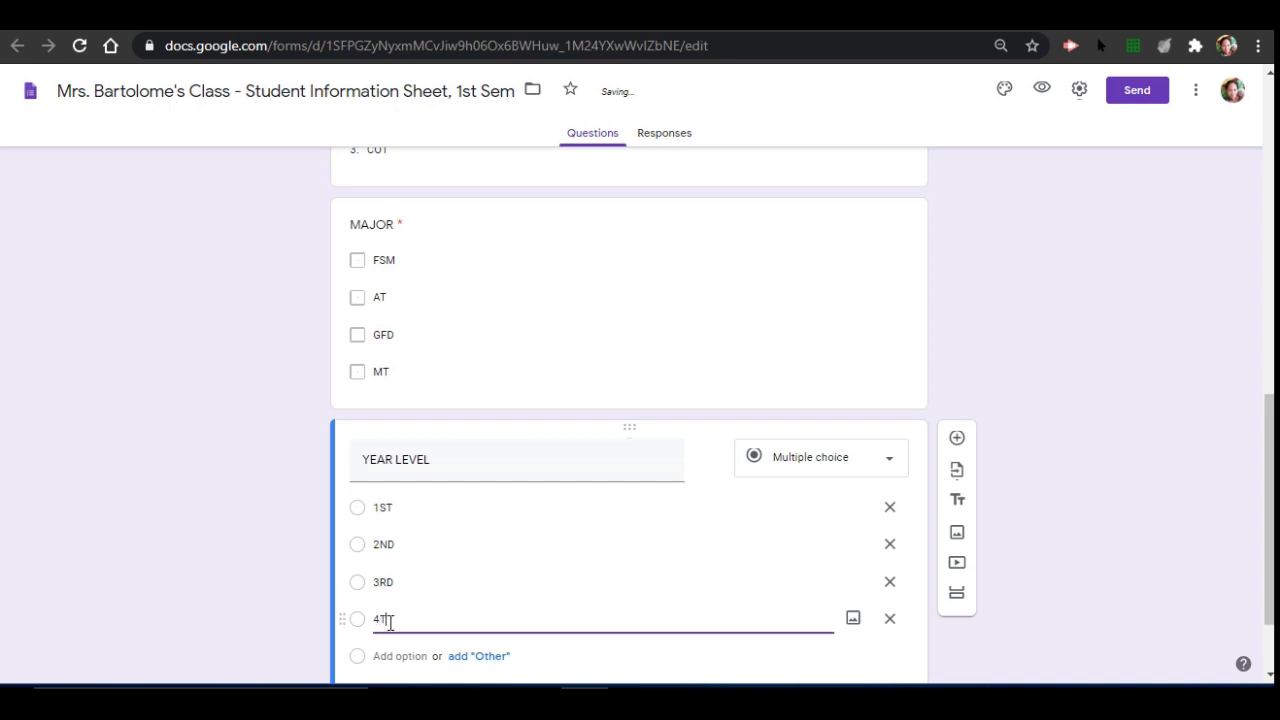
scroll(528, 566, "down", 1)
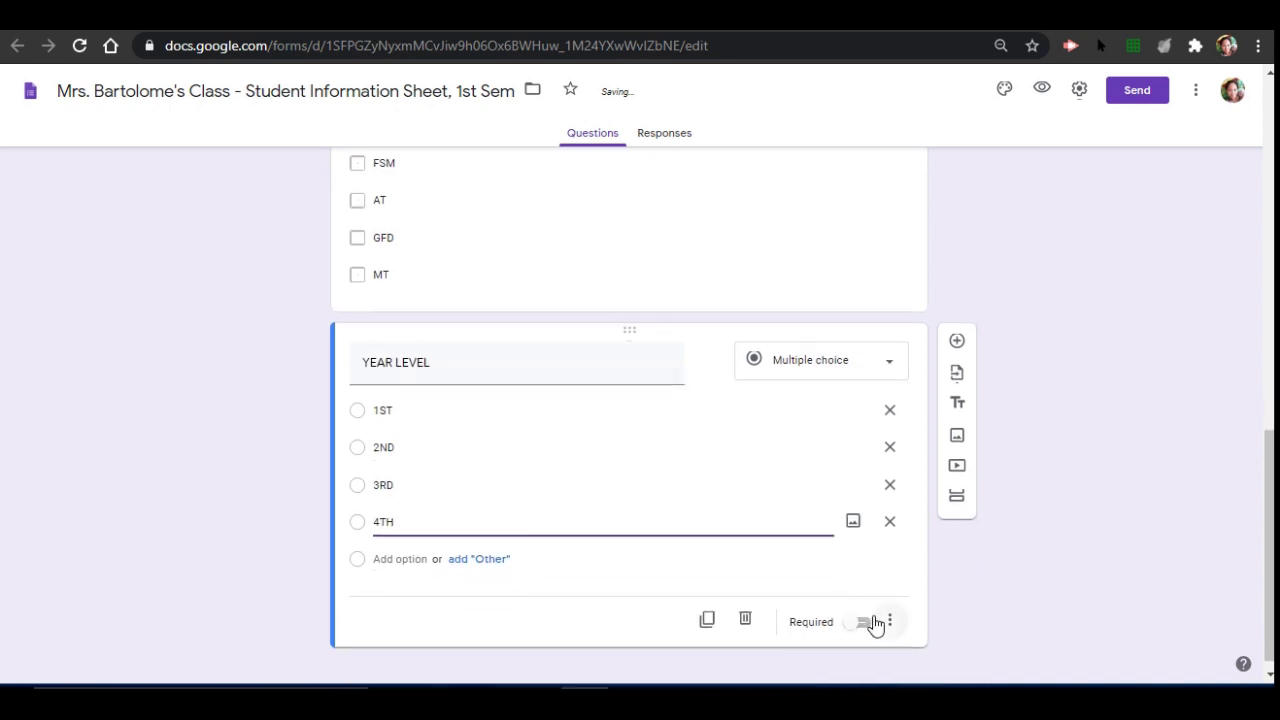
left_click(863, 622)
Step: Add a required question titled "SECTION" below YEAR LEVEL with the Short answer type
scroll(716, 487, "down", 1)
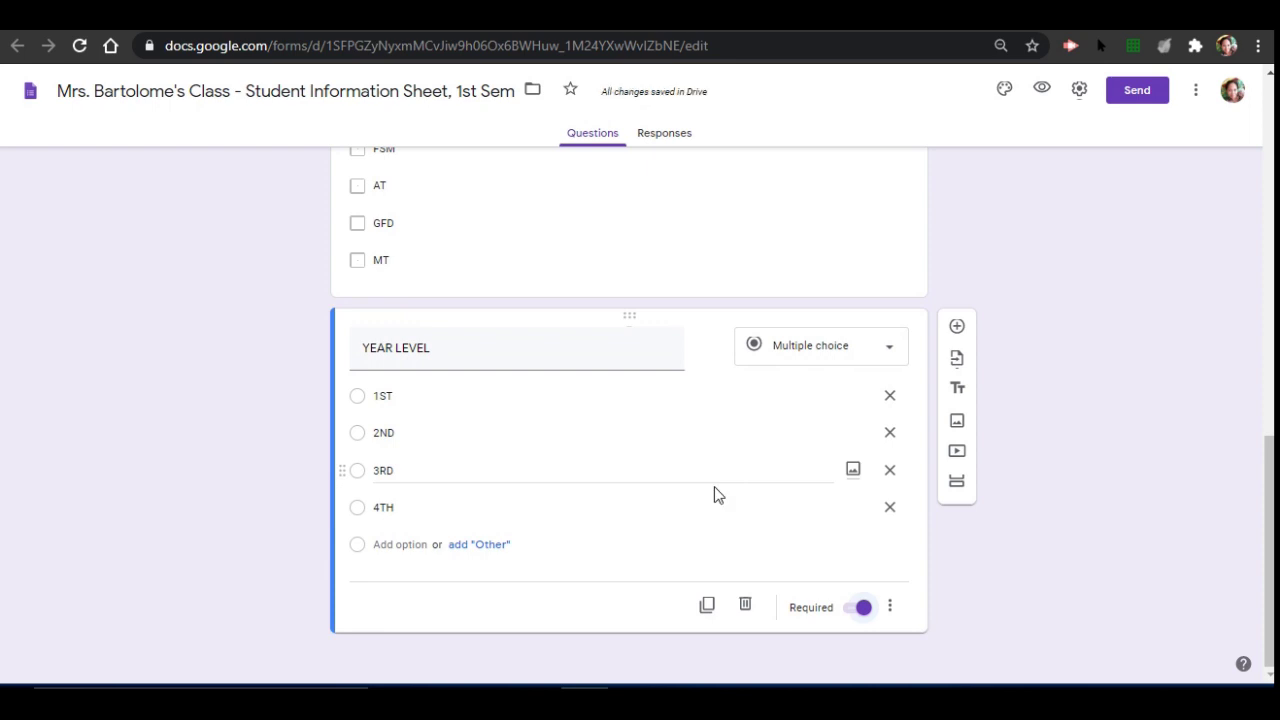
left_click(957, 326)
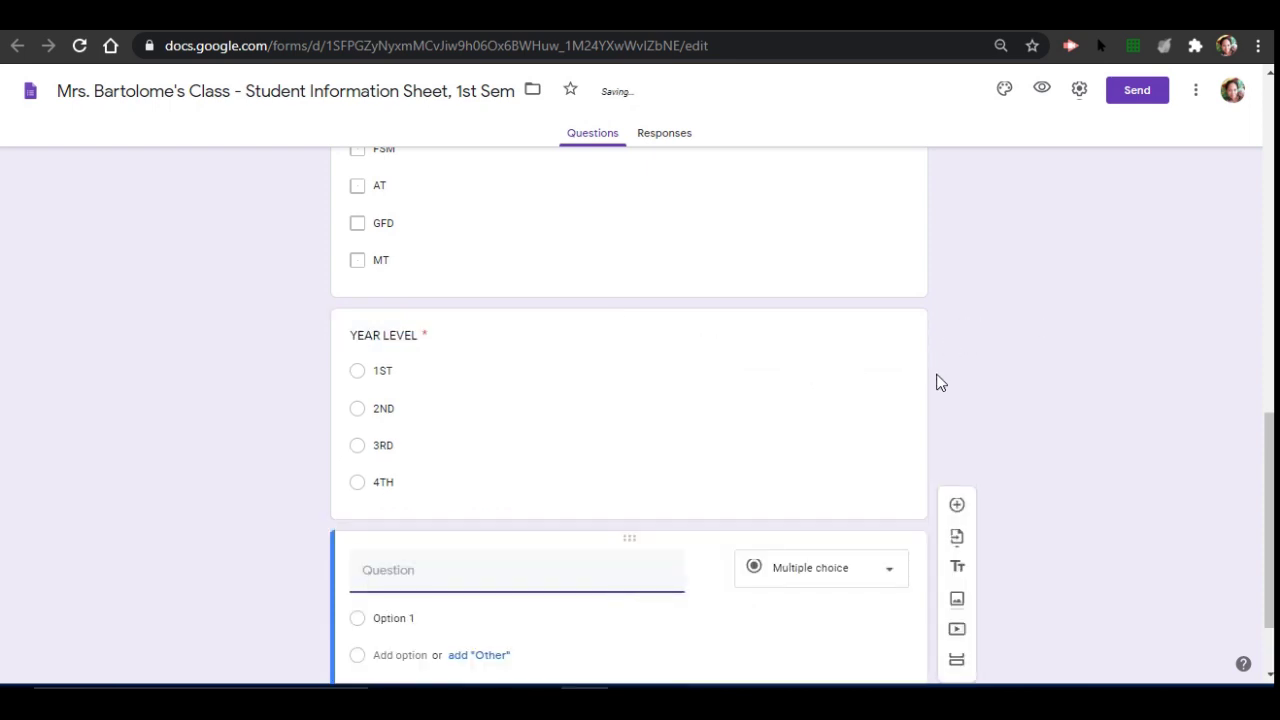
type("SECTION")
left_click(888, 578)
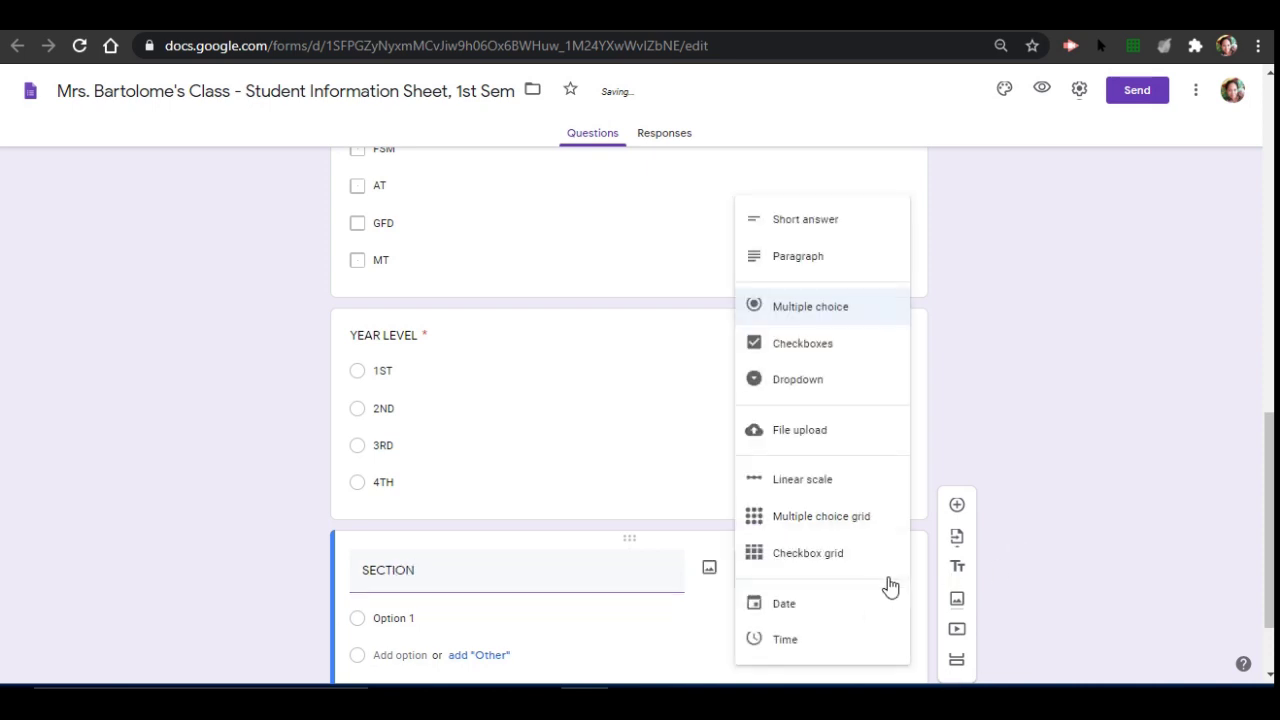
left_click(834, 228)
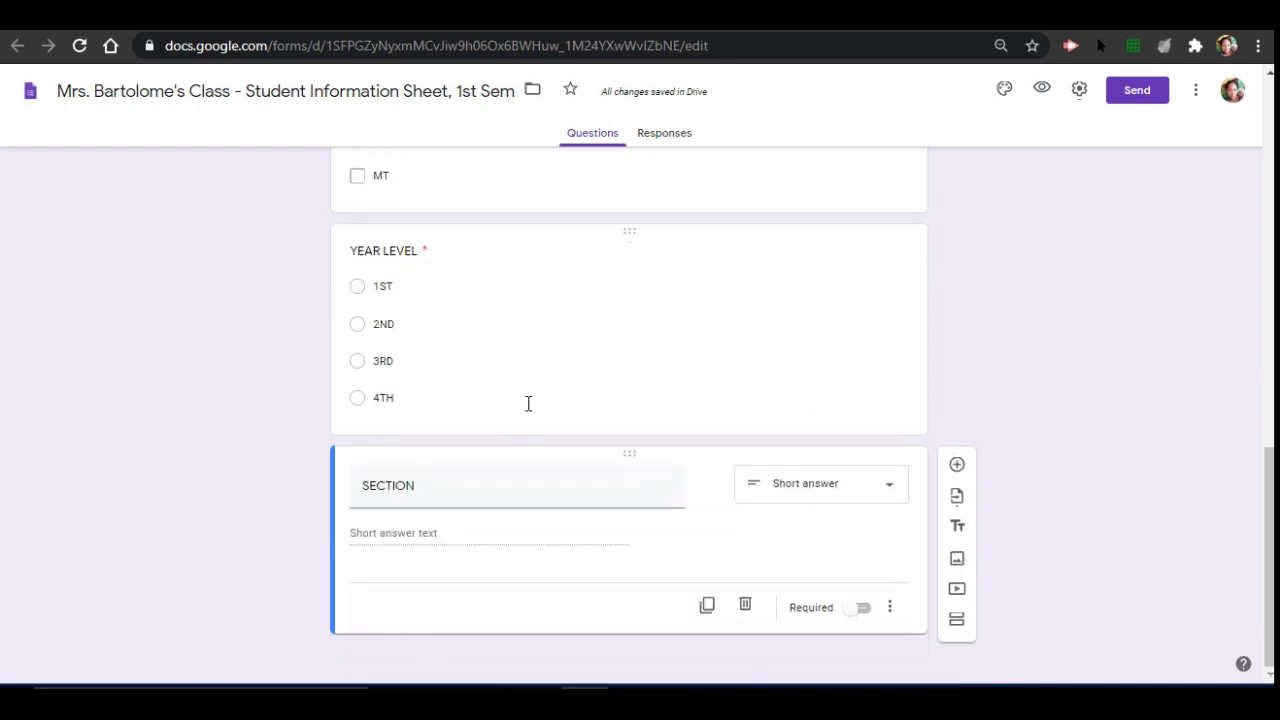
left_click(865, 612)
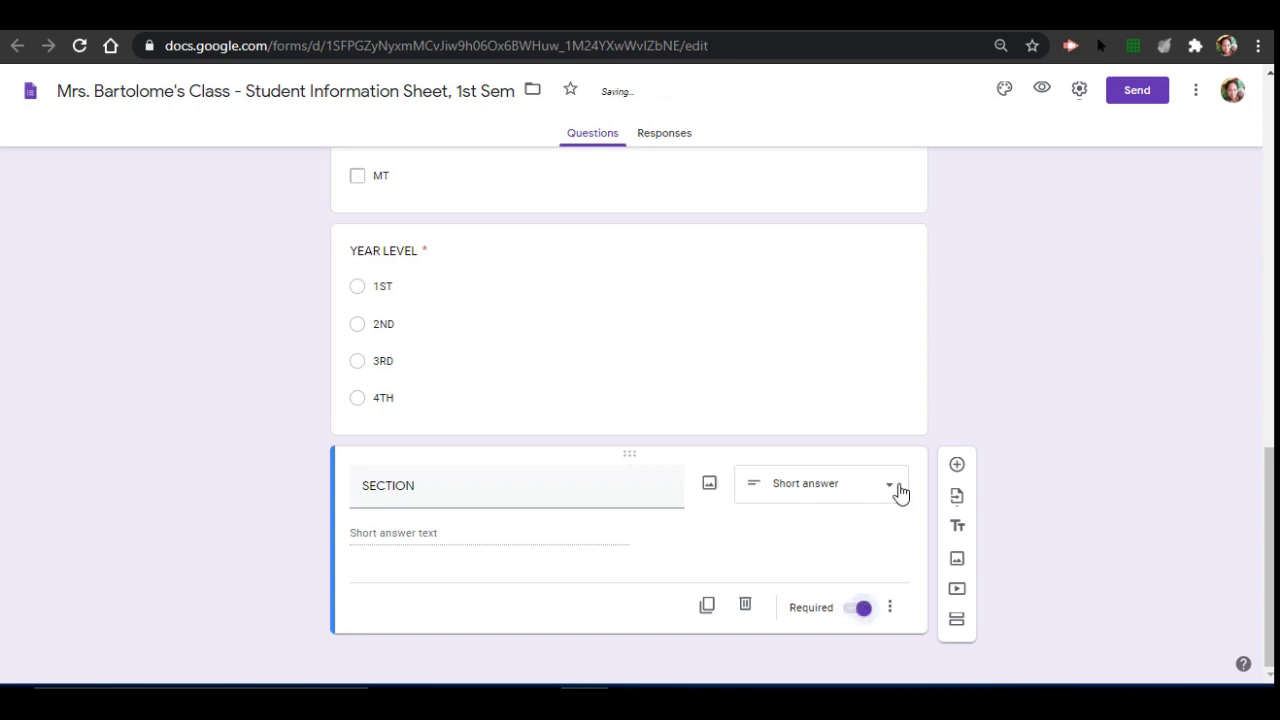
Step: Add a required question titled "BIRTHDAY" below SECTION with the Date answer type
left_click(955, 466)
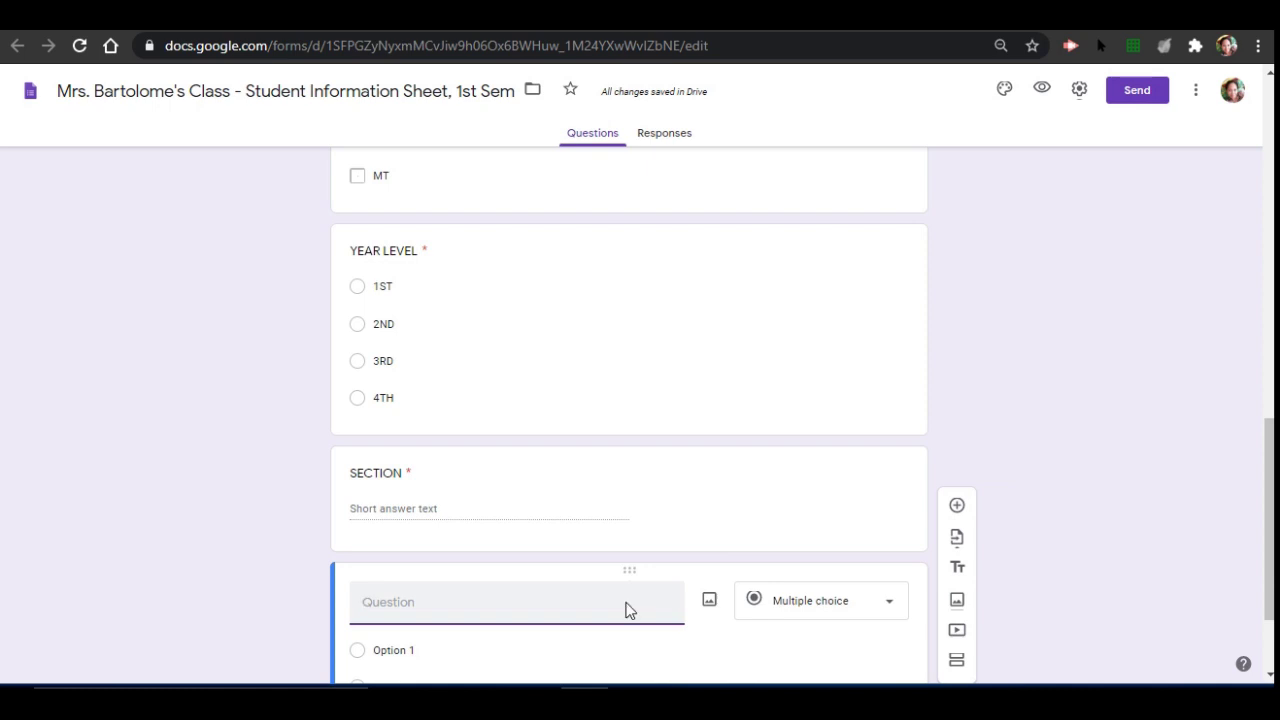
type("BIT")
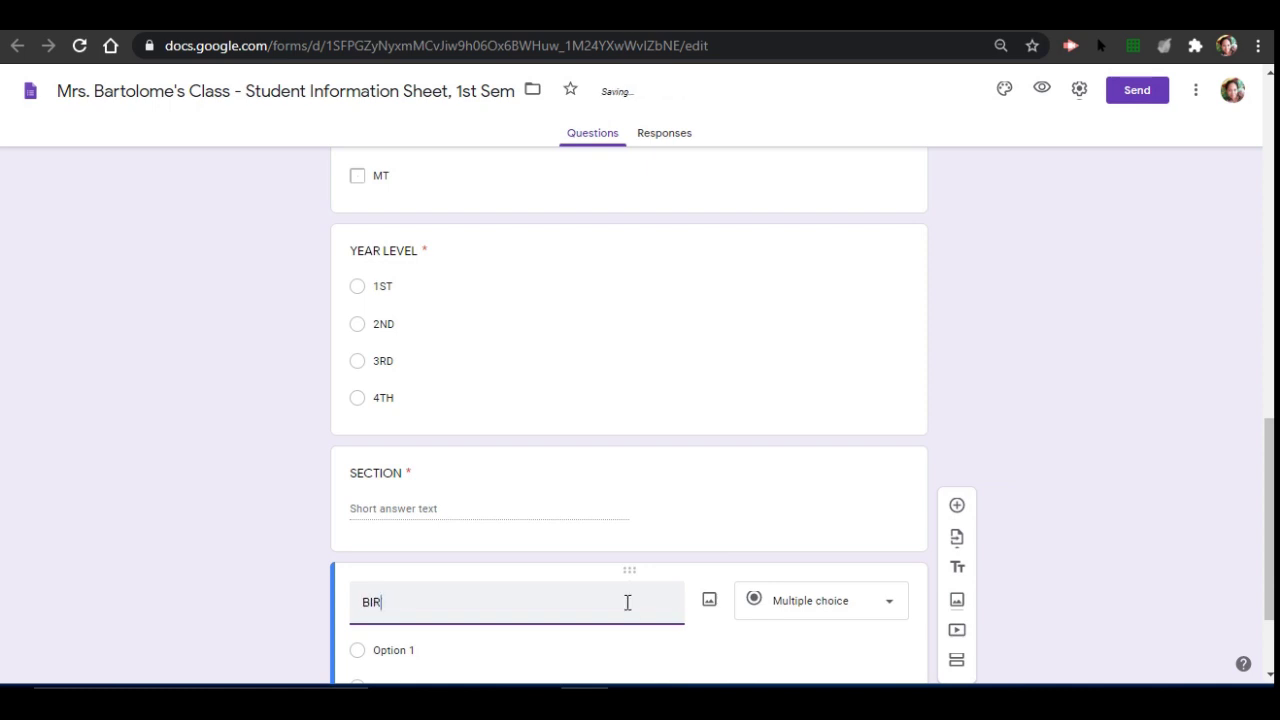
type("THDAY")
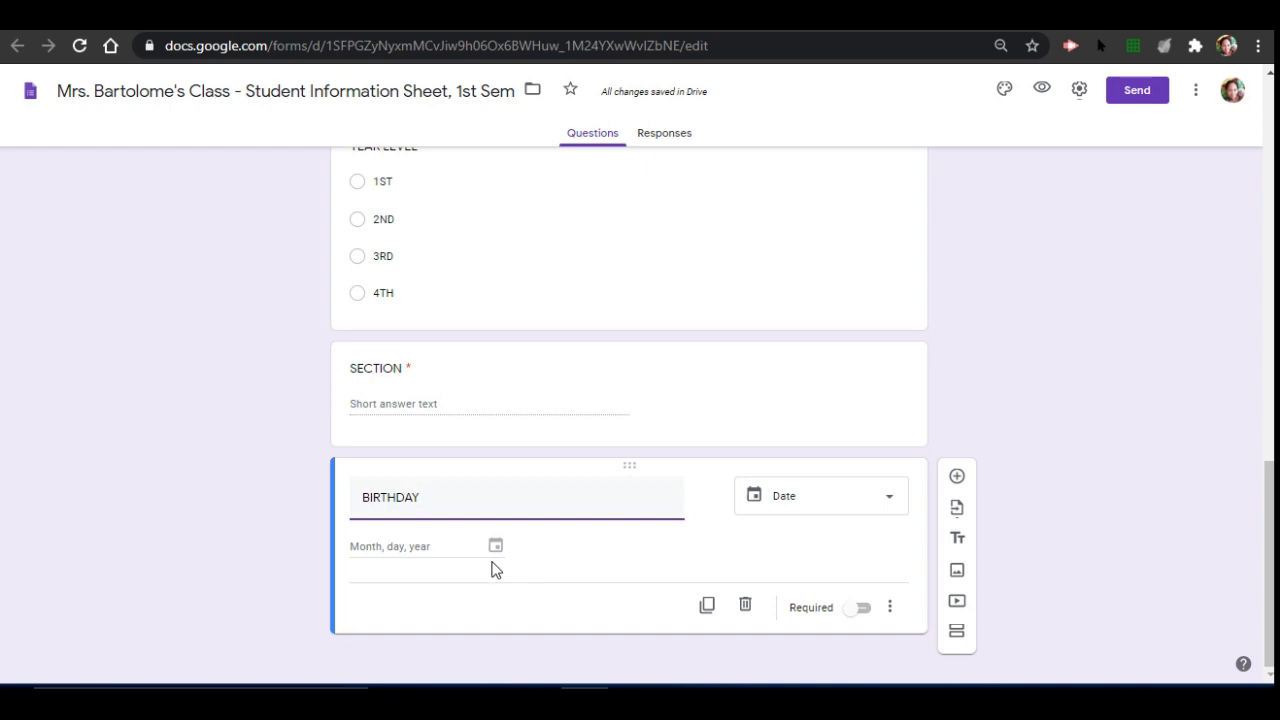
left_click(858, 610)
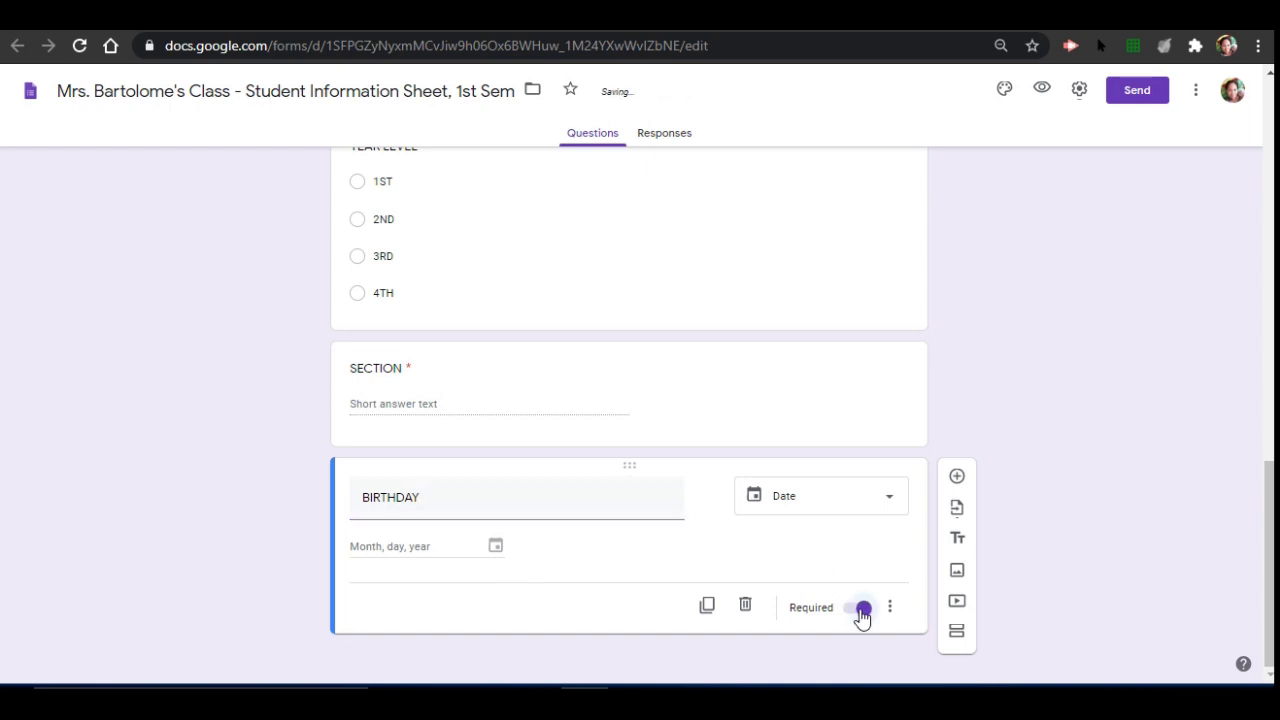
Step: Review the questions in the editor and in the form preview, then return to editing the form
scroll(540, 389, "up", 15)
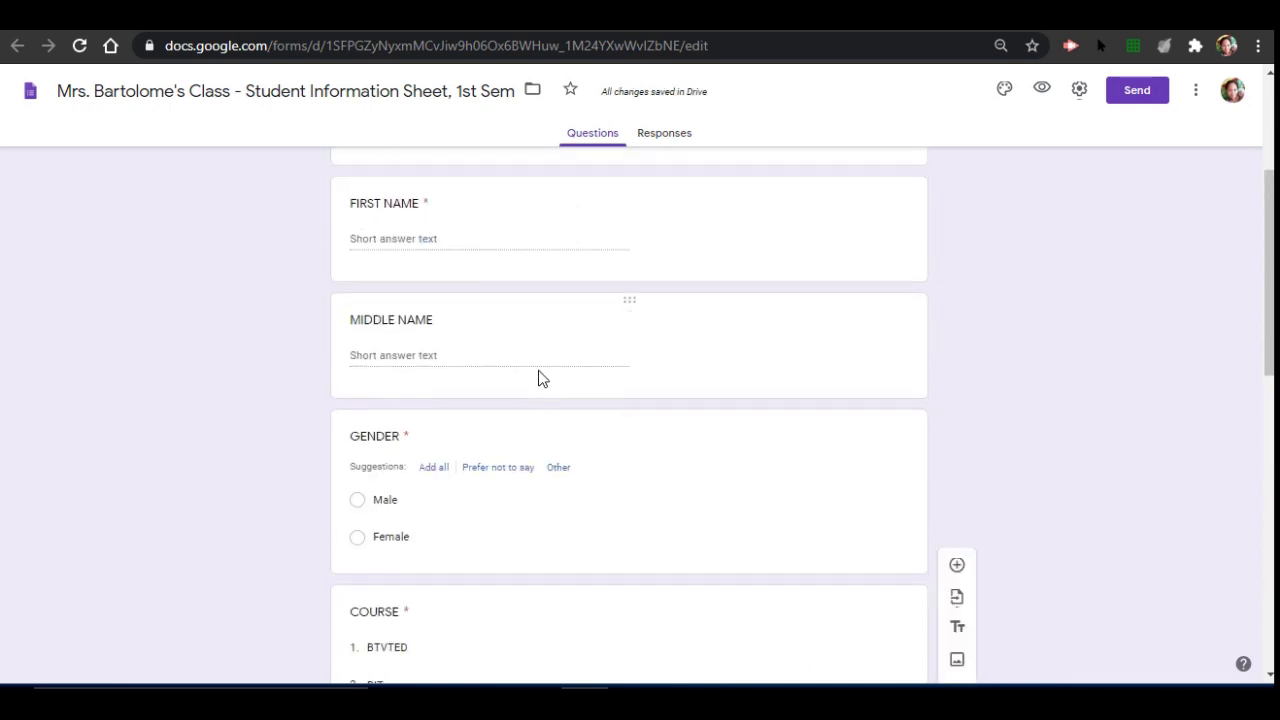
scroll(540, 374, "down", 3)
scroll(540, 374, "down", 10)
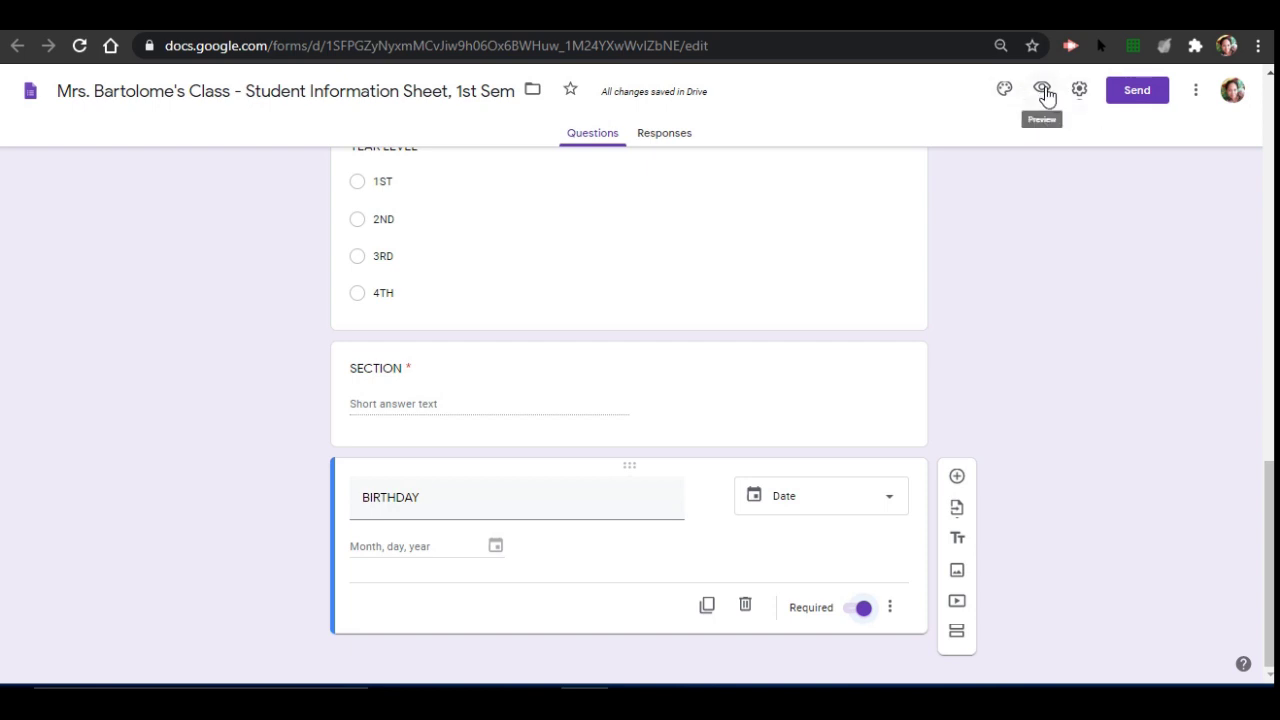
left_click(1043, 88)
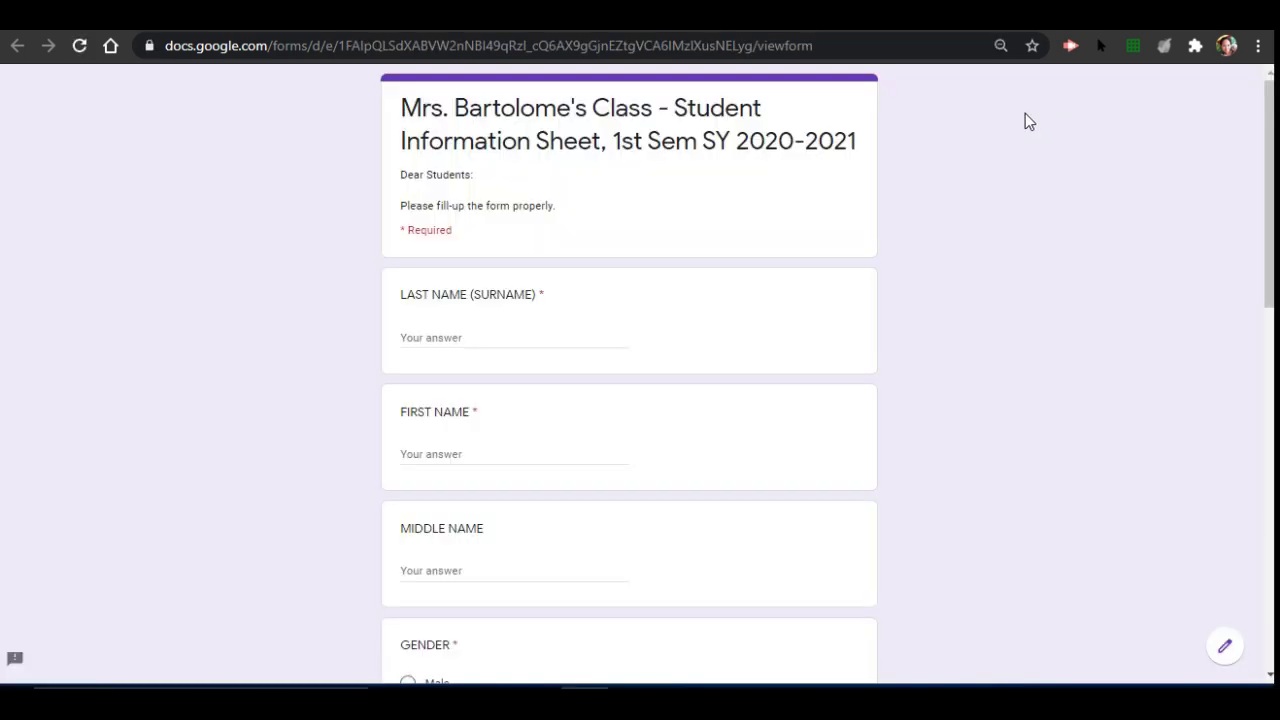
scroll(638, 360, "down", 7)
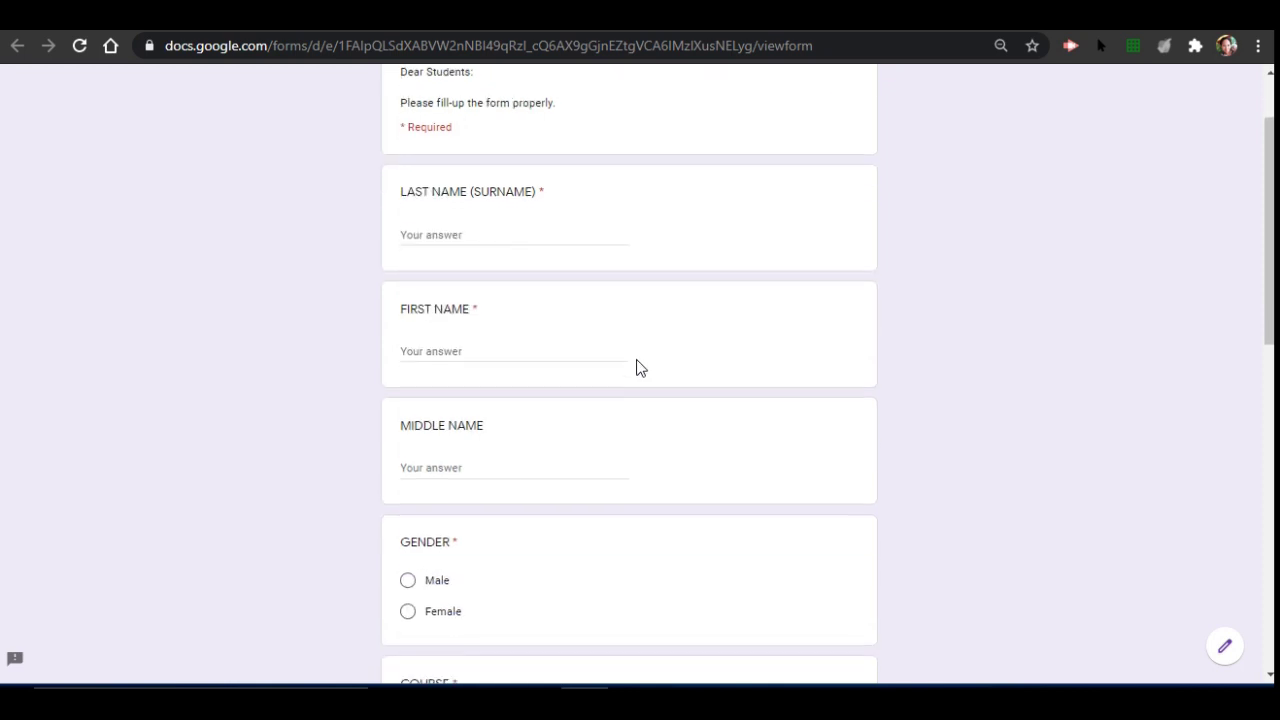
scroll(636, 360, "down", 3)
scroll(636, 360, "up", 7)
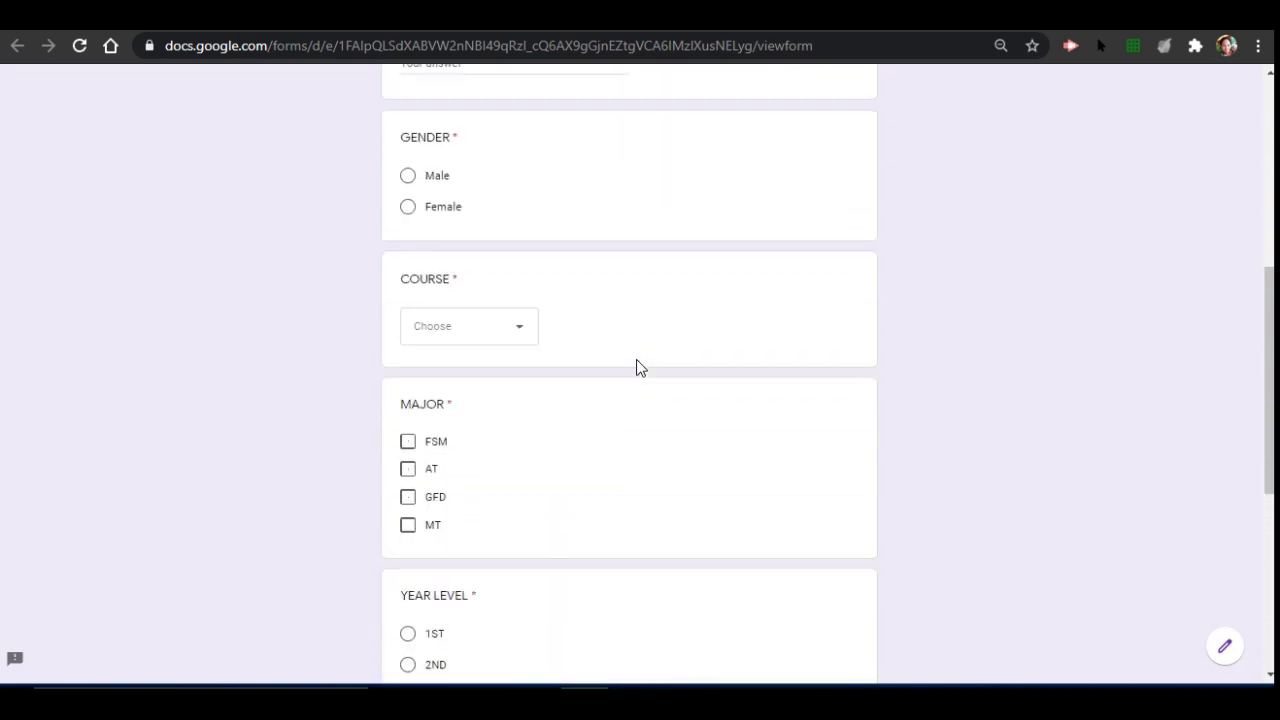
scroll(640, 367, "up", 3)
scroll(640, 367, "down", 7)
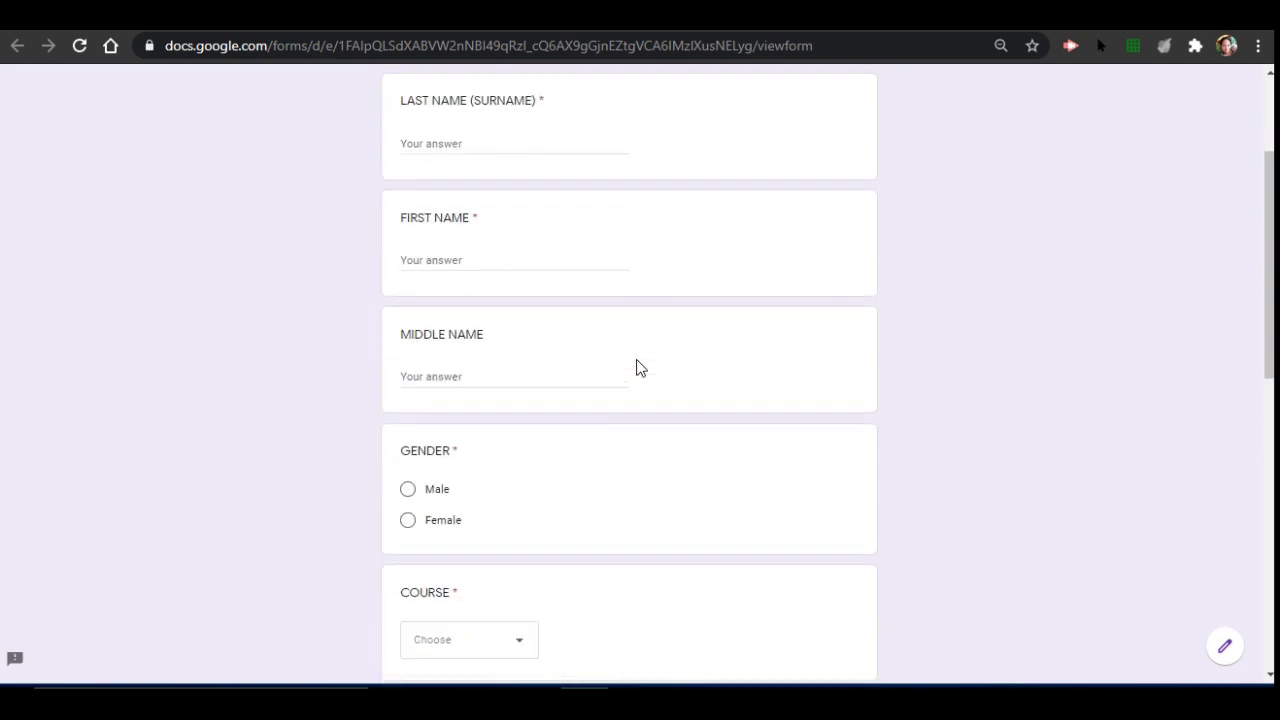
scroll(636, 367, "down", 3)
scroll(640, 367, "up", 10)
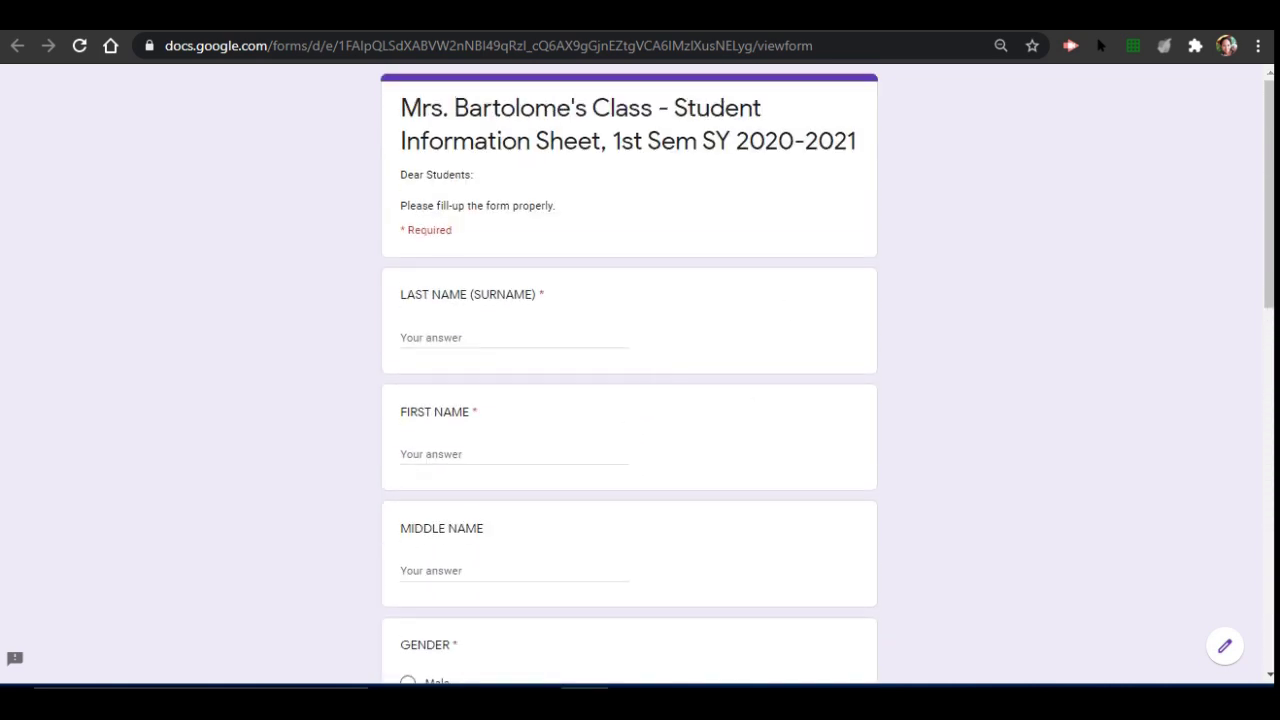
left_click(1046, 16)
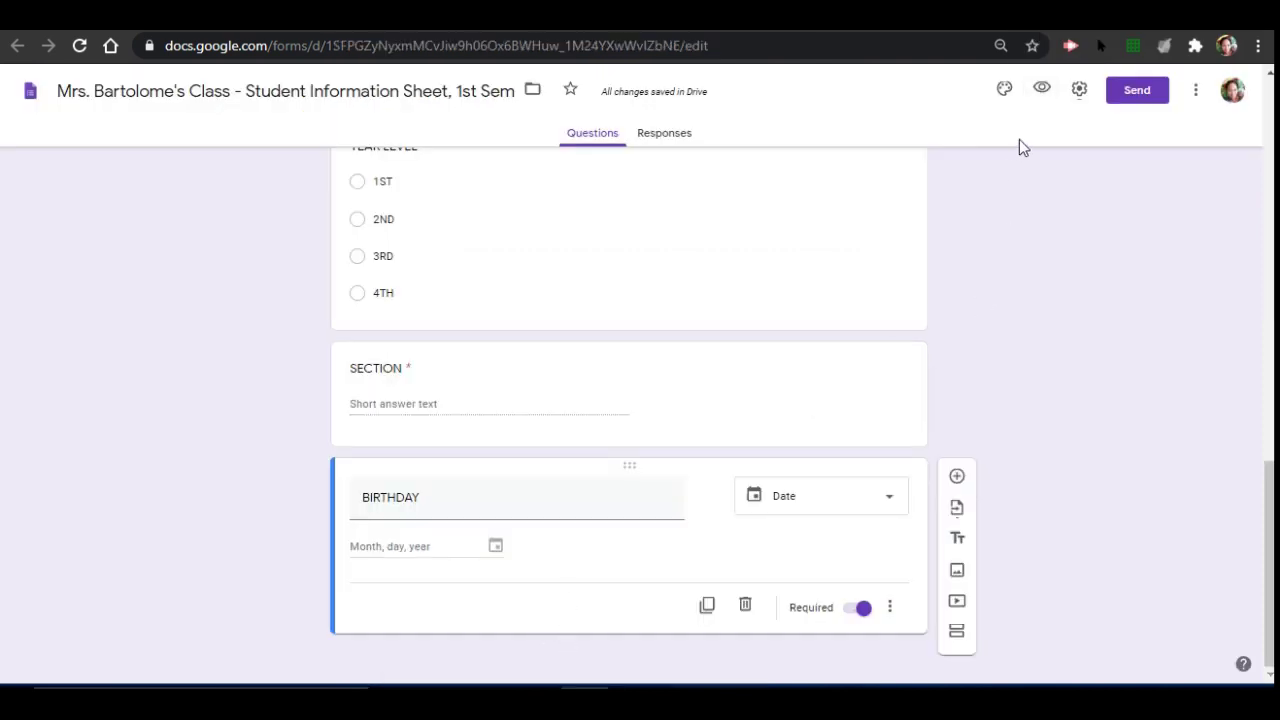
Step: Add a question titled "COMPLETE ADDRESS" below BIRTHDAY with the Paragraph answer type
left_click(958, 477)
type("COMPLETE")
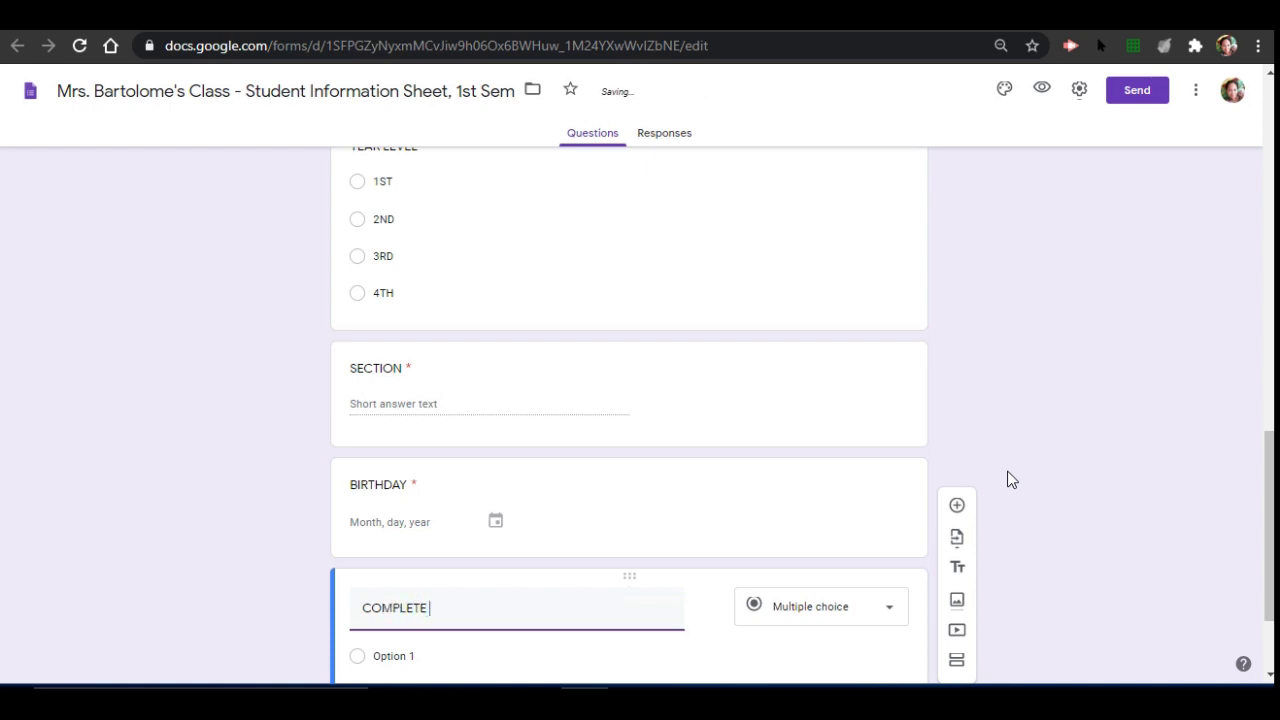
type(" ADDRES")
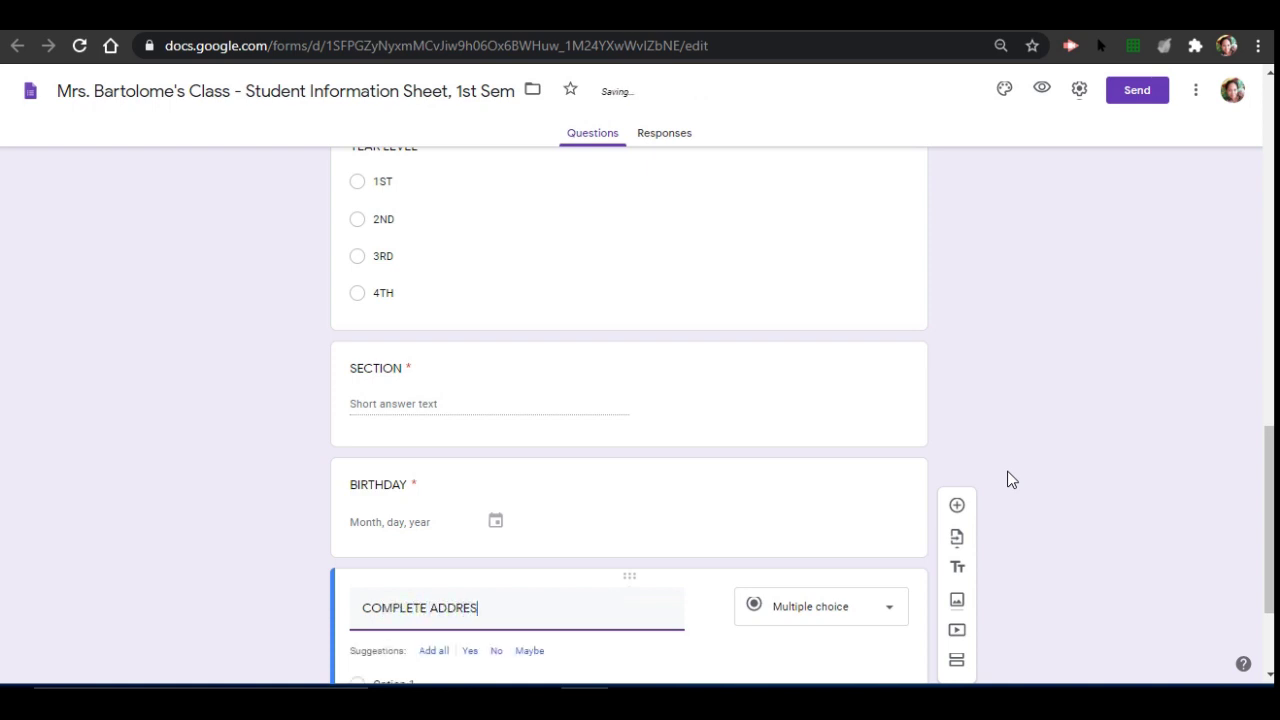
type("S")
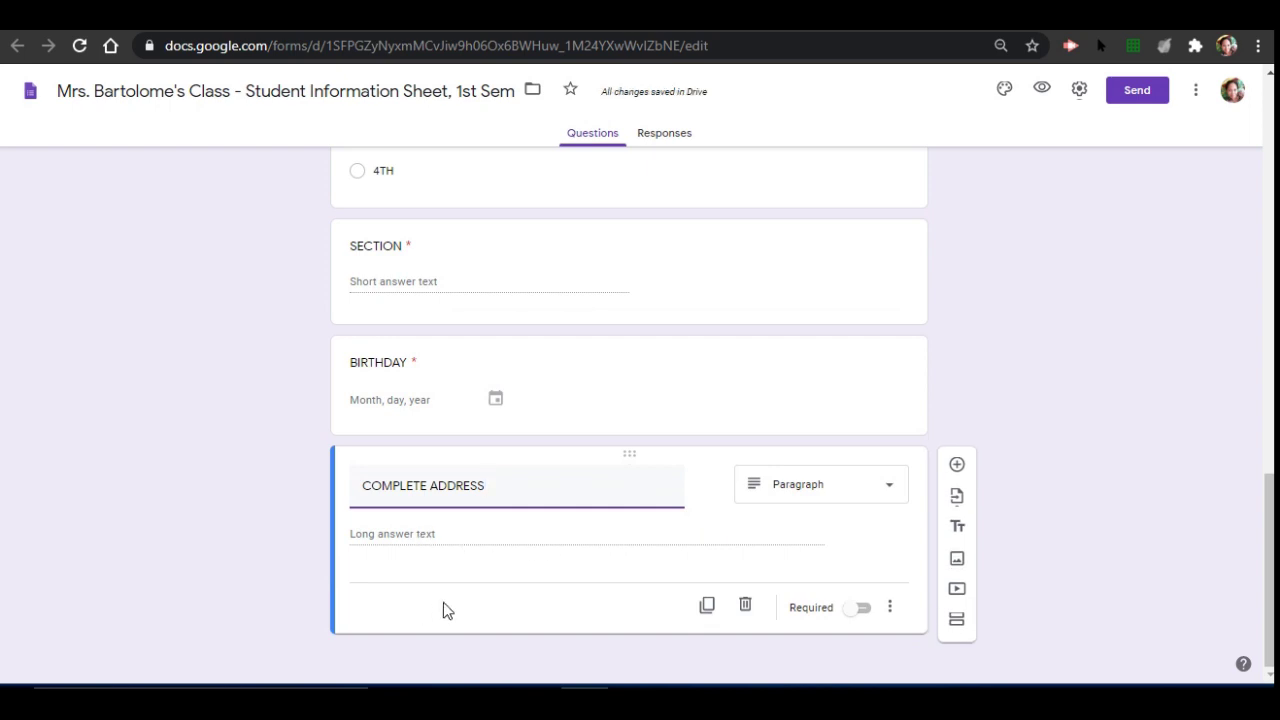
Step: Make COMPLETE ADDRESS required, and add below it a required short-answer question titled "CONTACT NUMBER" with Number, Is number validation
left_click(864, 609)
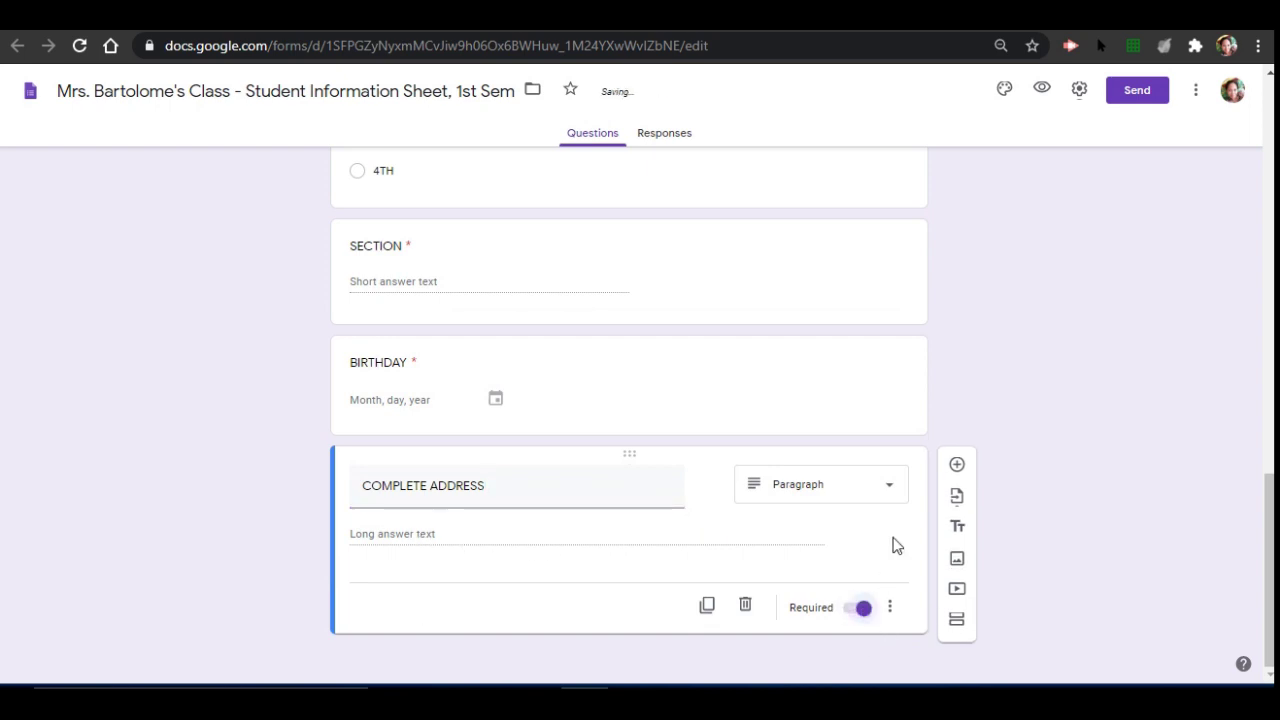
left_click(957, 468)
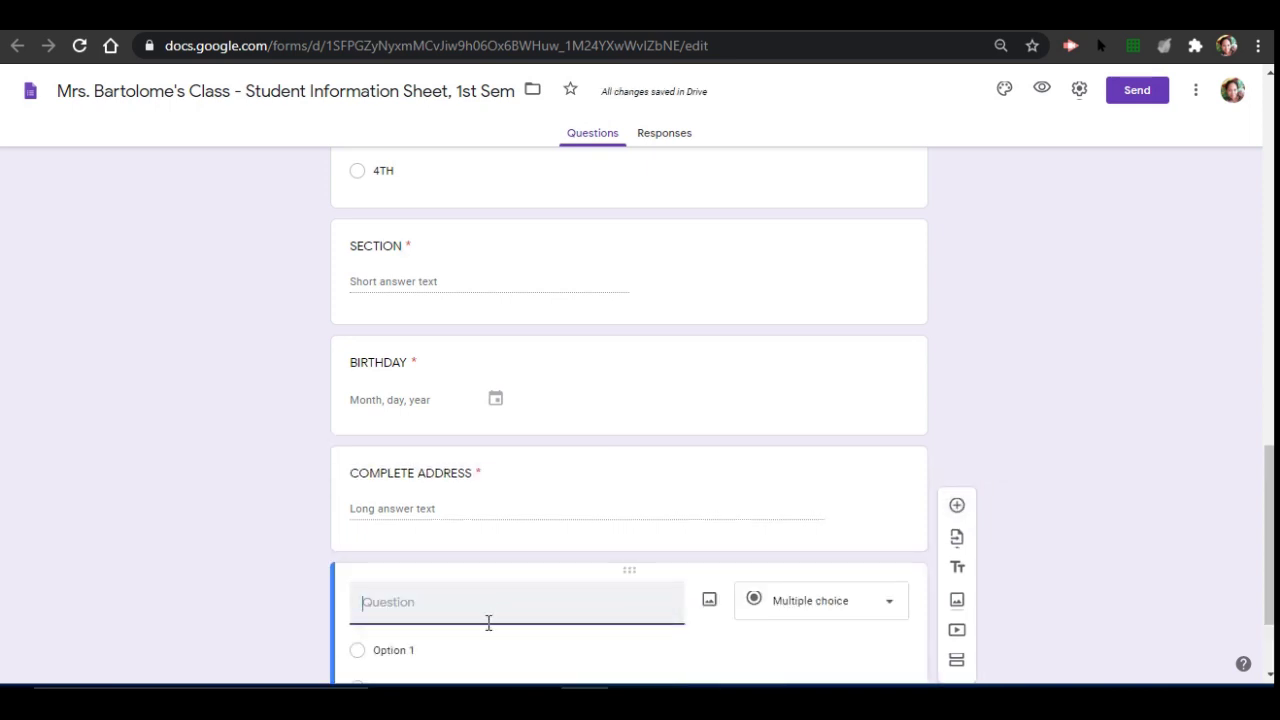
type("CONTACT NUMBER")
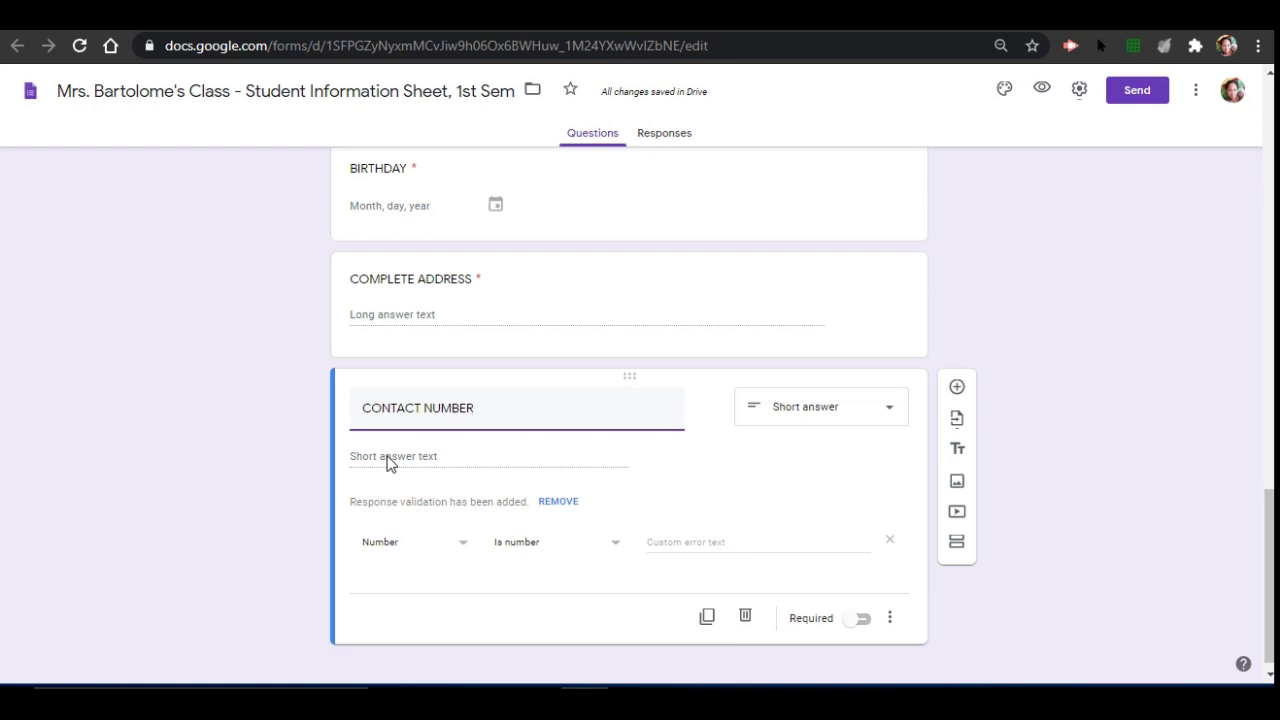
left_click(862, 620)
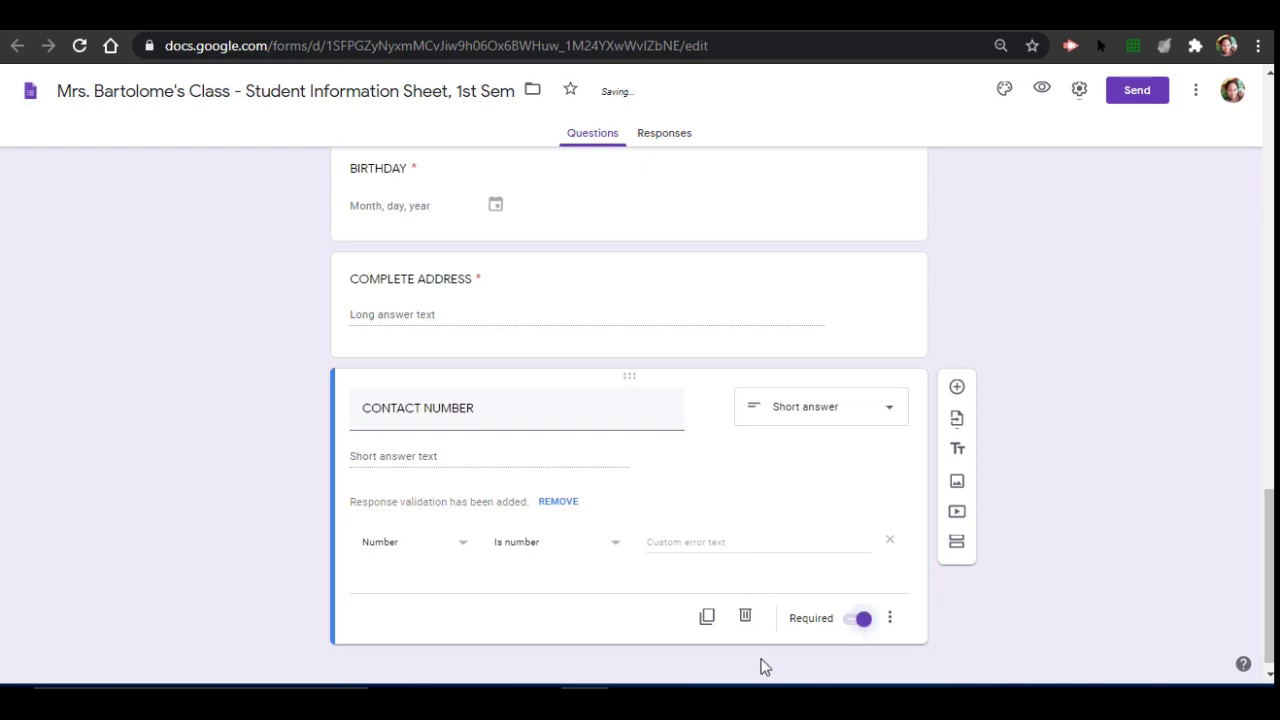
Step: Set the custom error text of the CONTACT NUMBER validation to "This is not a valid contact number."
left_click(709, 533)
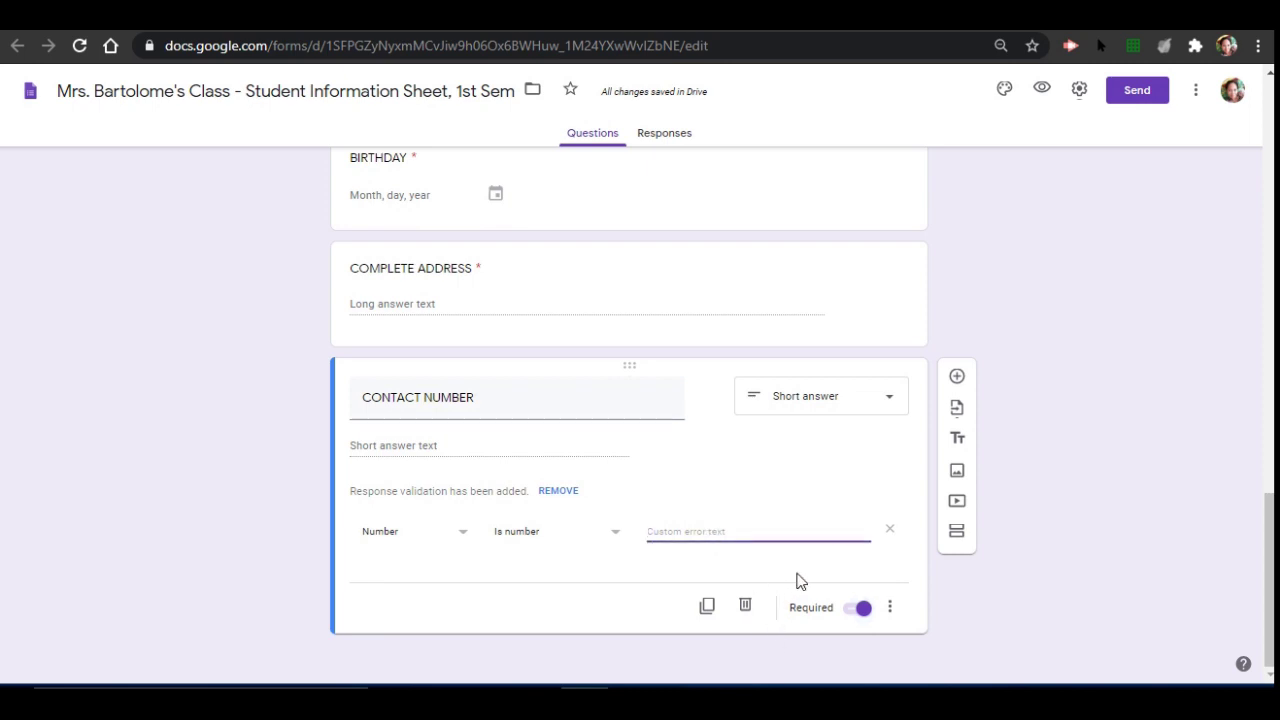
type("tHi")
key("BackSpace")
key("BackSpace")
type("This ")
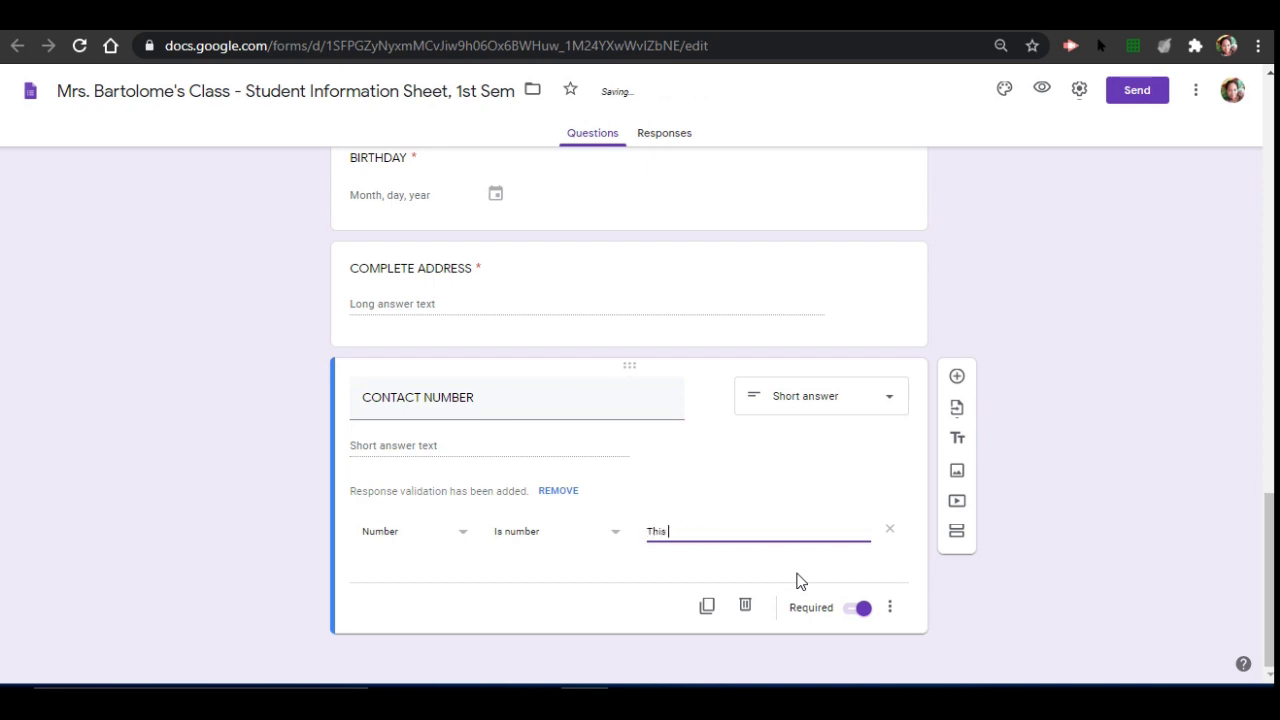
type("is not a v")
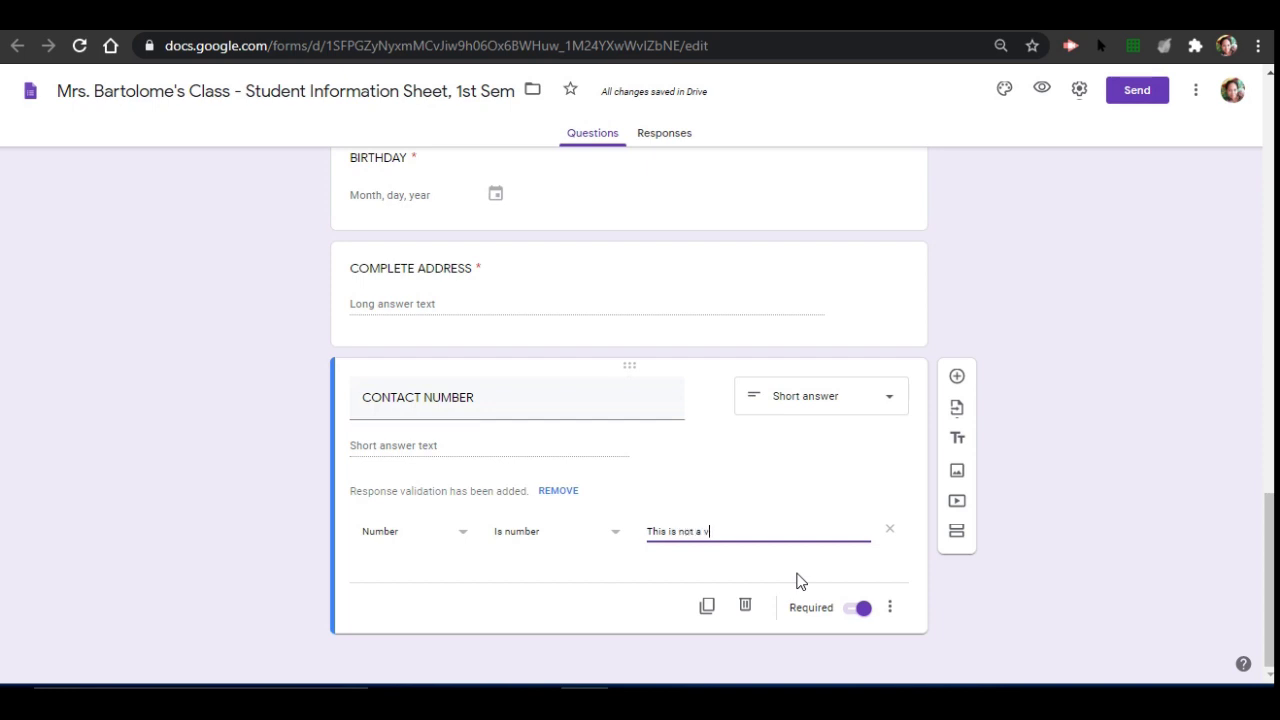
type("alid contact")
type("number.")
Step: Add a question titled "EMAIL ADDRESS" below CONTACT NUMBER with the Short answer type
left_click(958, 375)
type("e")
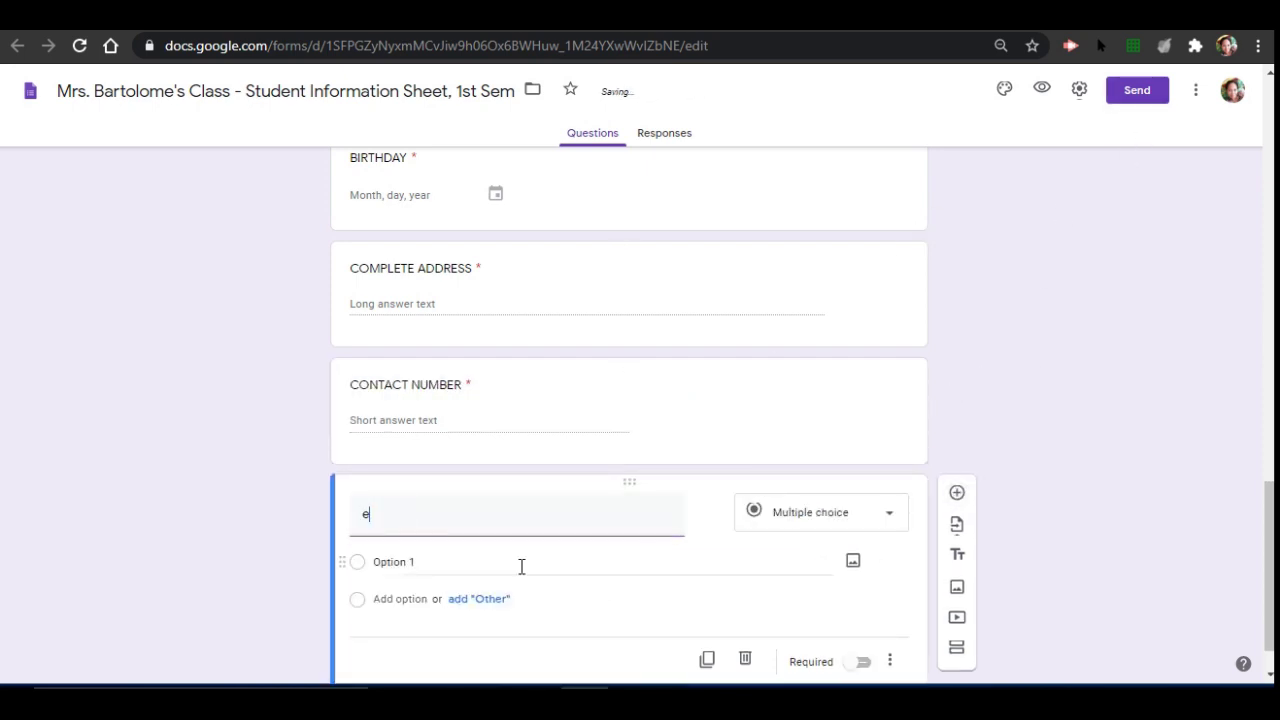
key("BackSpace")
type("EMAI")
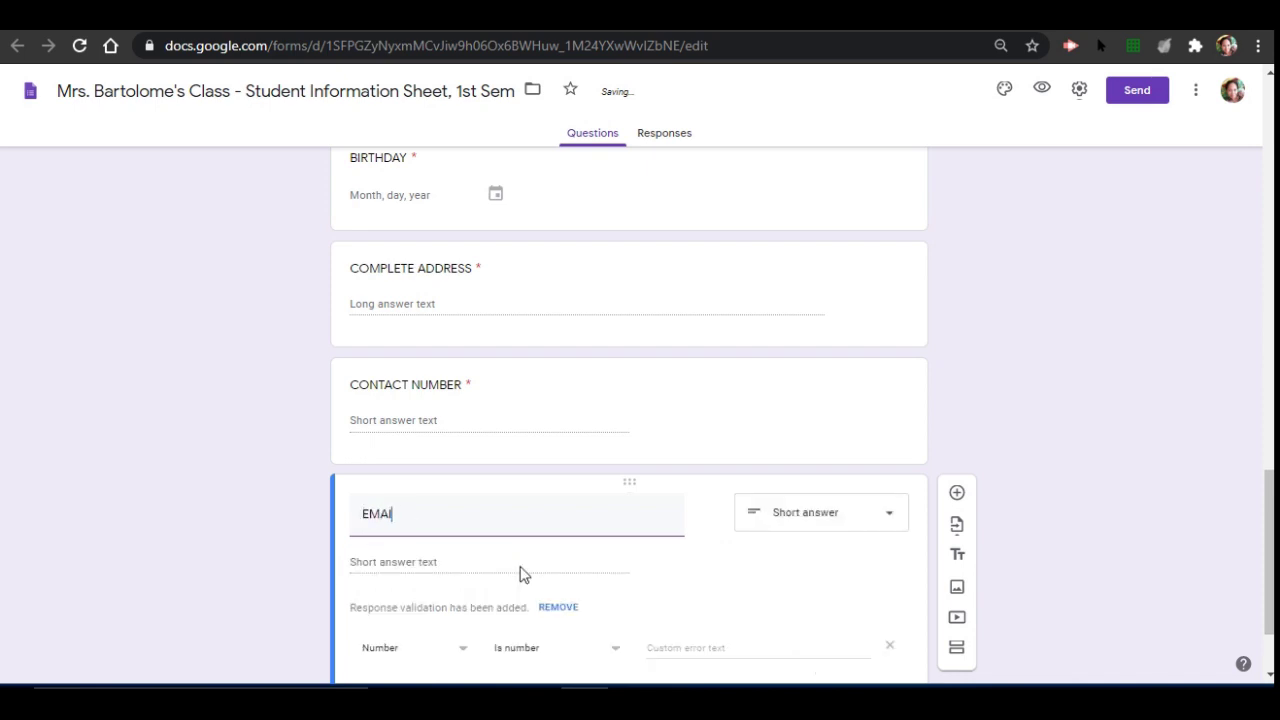
type("L ADDRES")
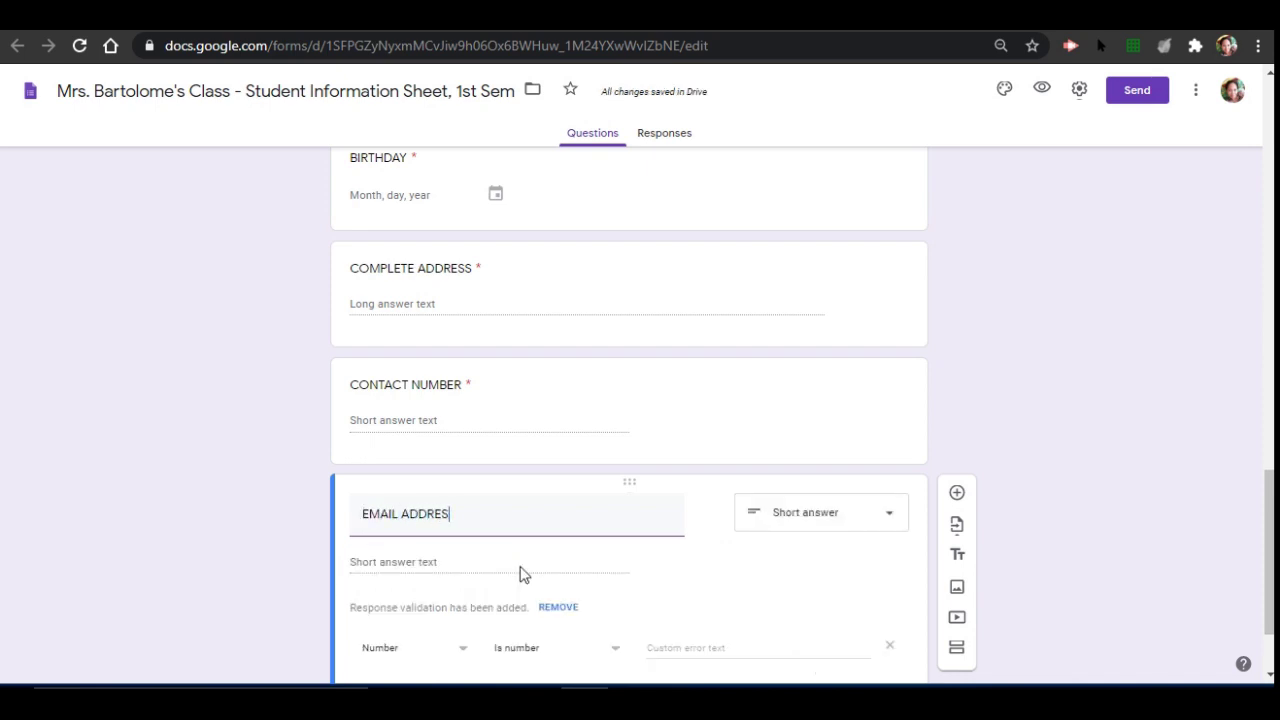
type("S")
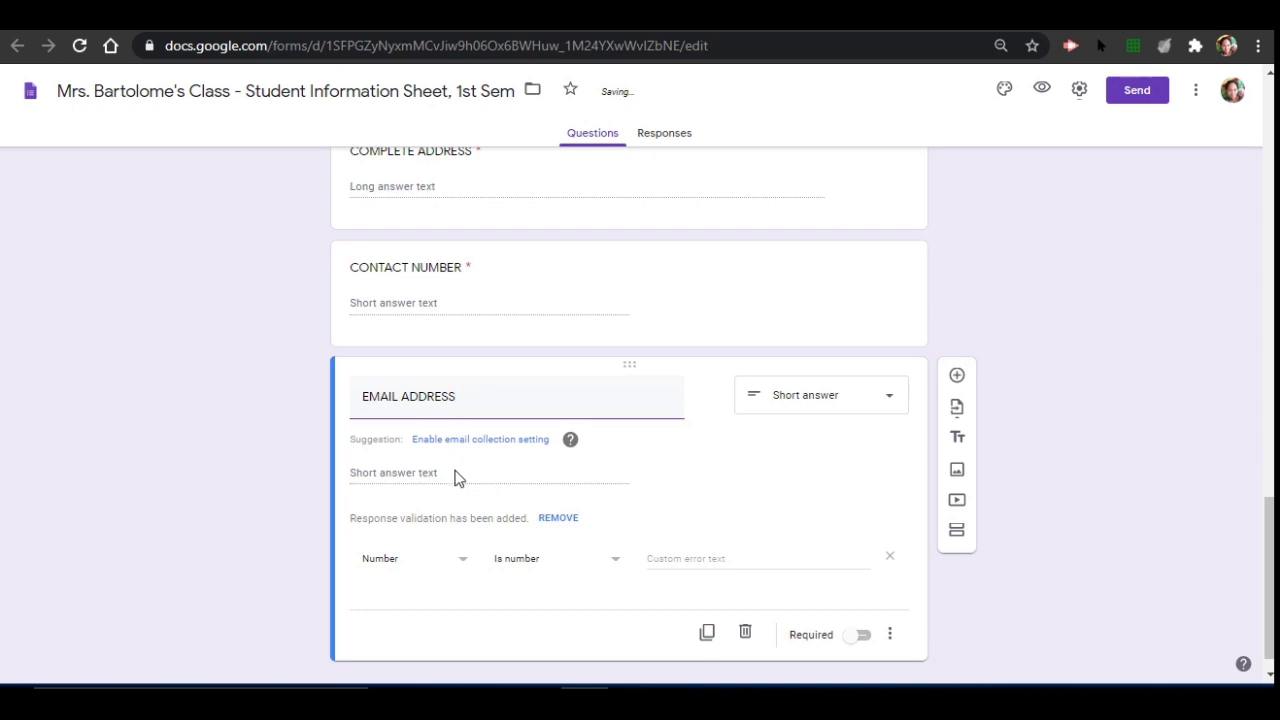
left_click(455, 478)
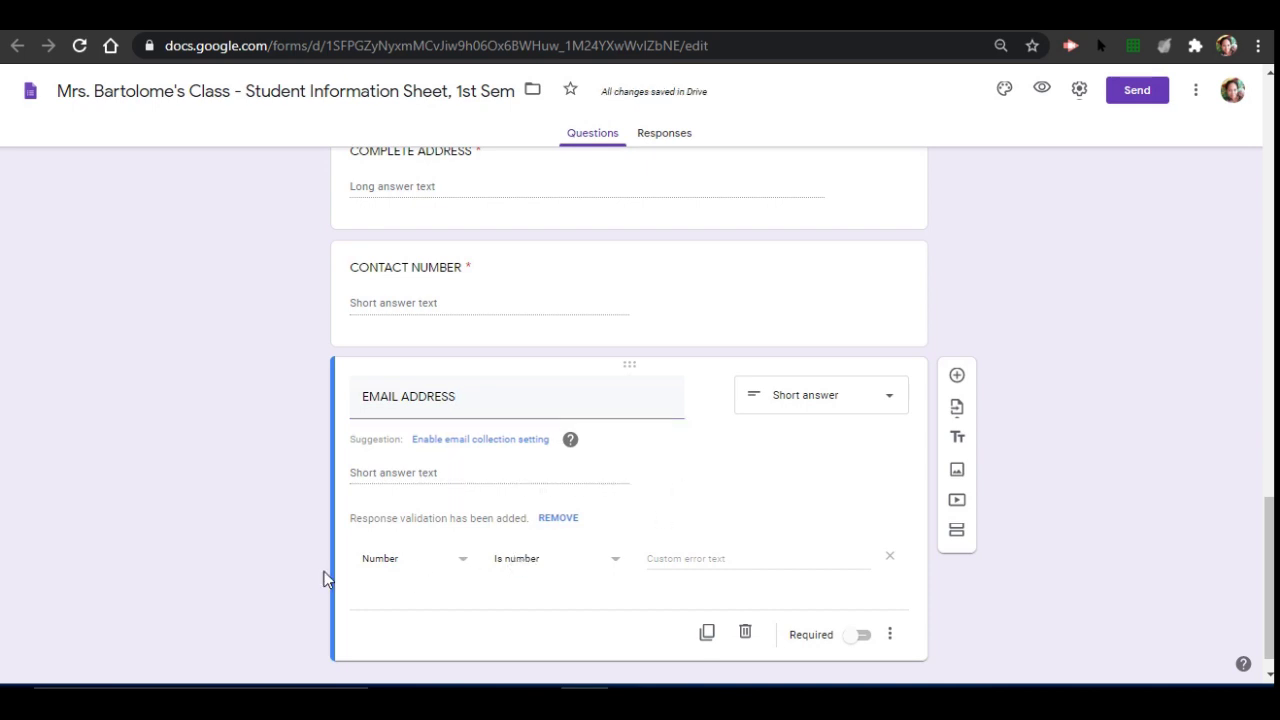
Step: Set the response validation of the EMAIL ADDRESS question to Text and Email address
left_click(466, 571)
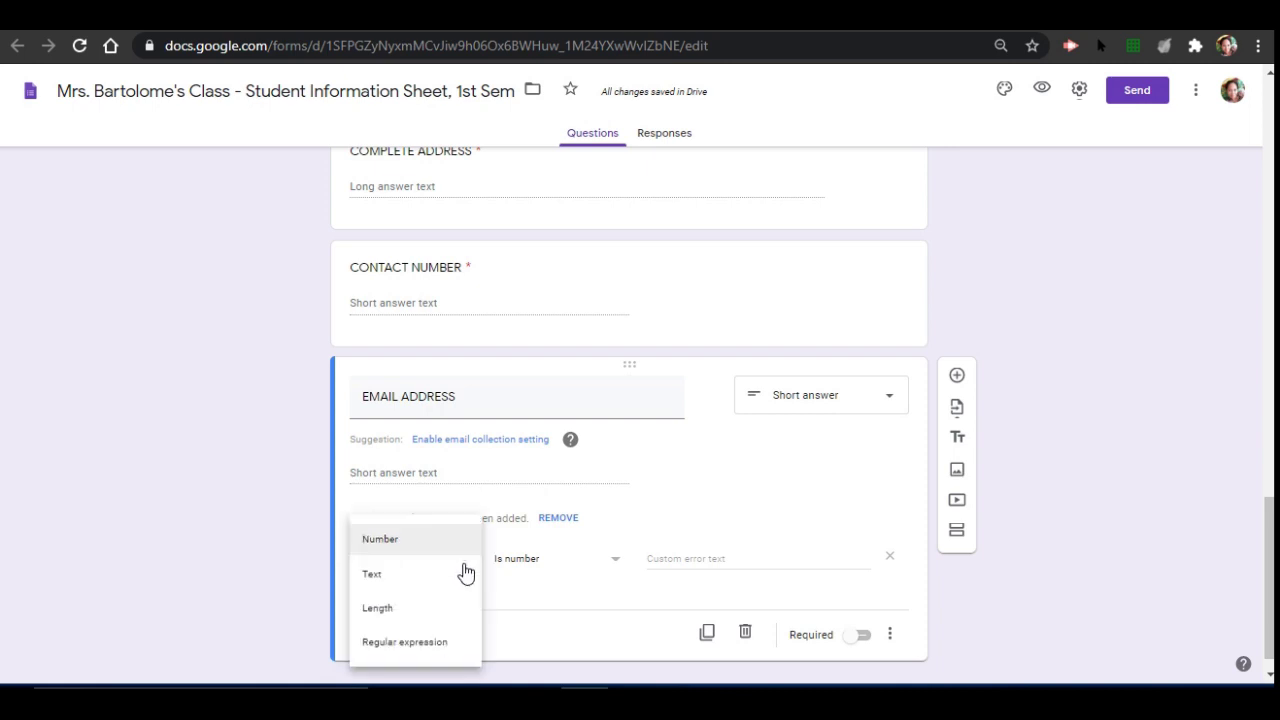
left_click(378, 583)
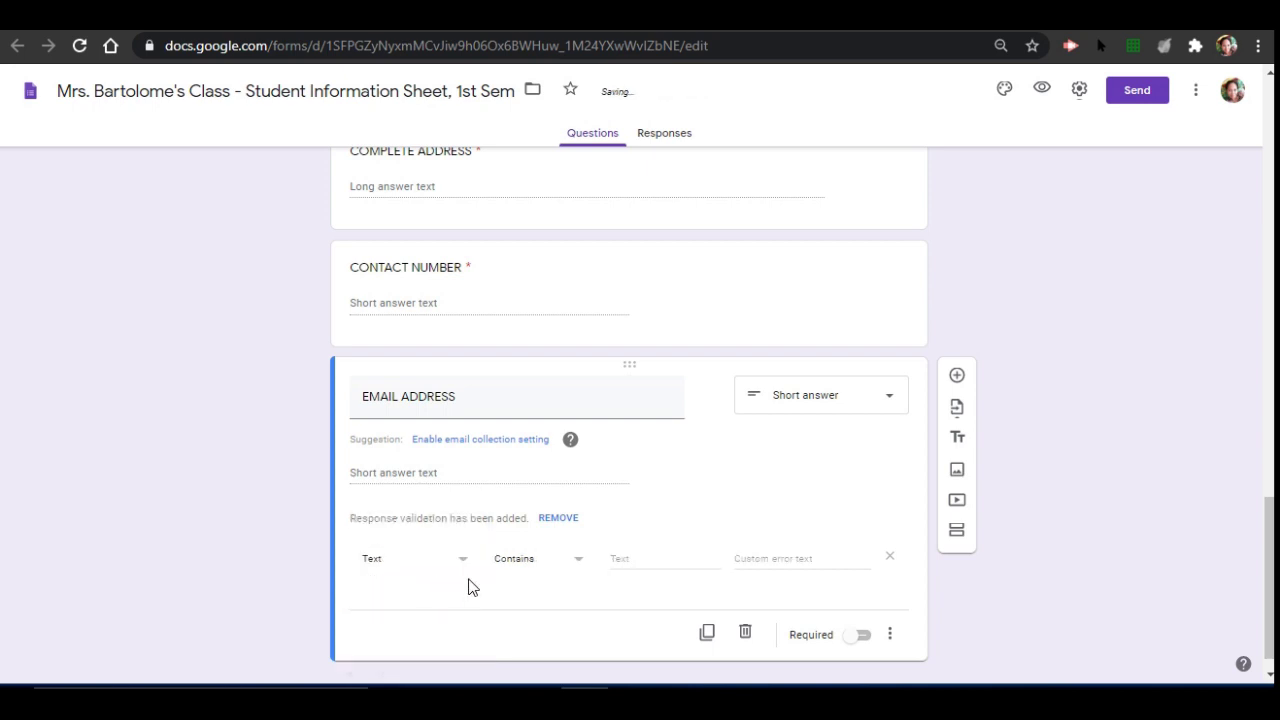
left_click(572, 563)
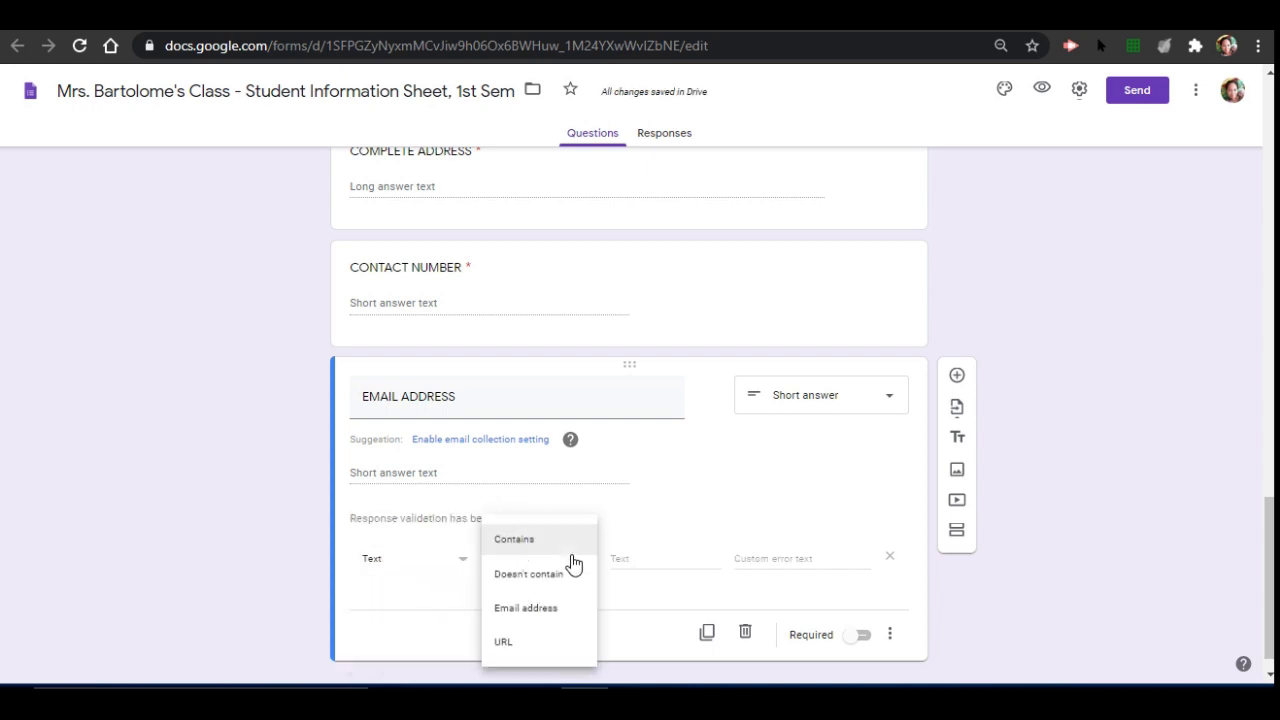
left_click(551, 611)
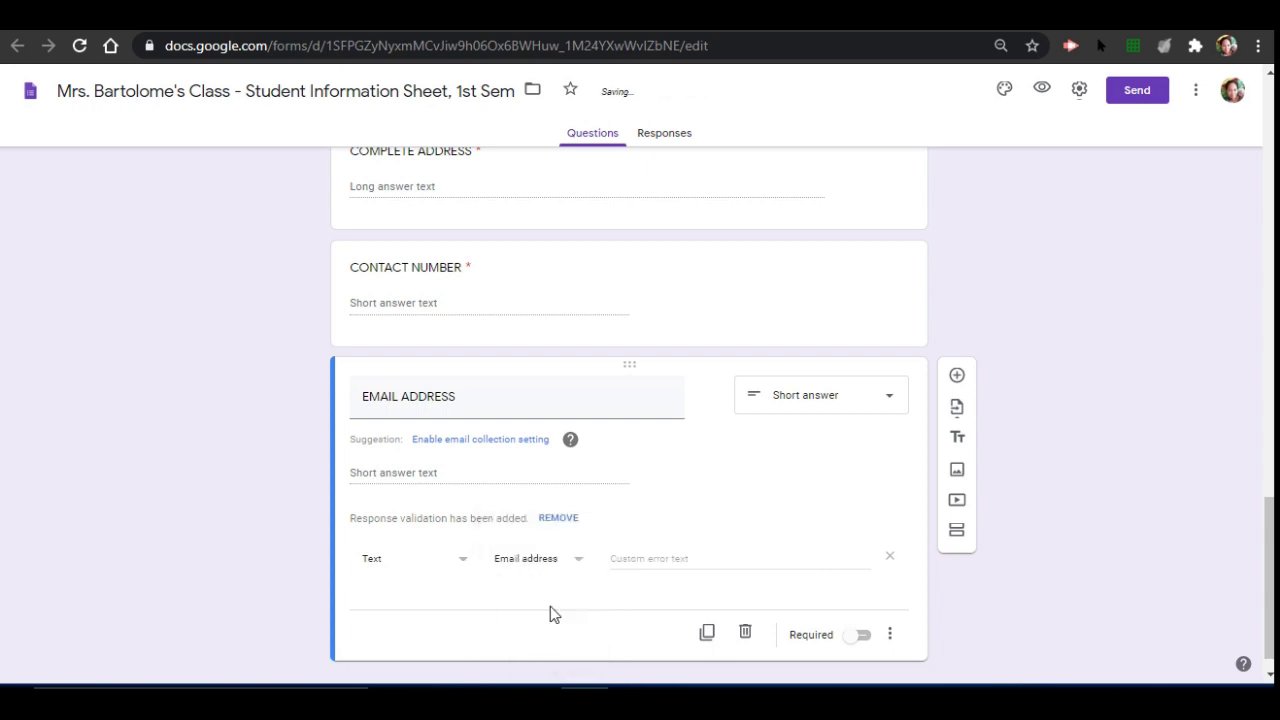
Step: Set the EMAIL ADDRESS custom error text to "This is not a valid email address." and make the question required
left_click(709, 554)
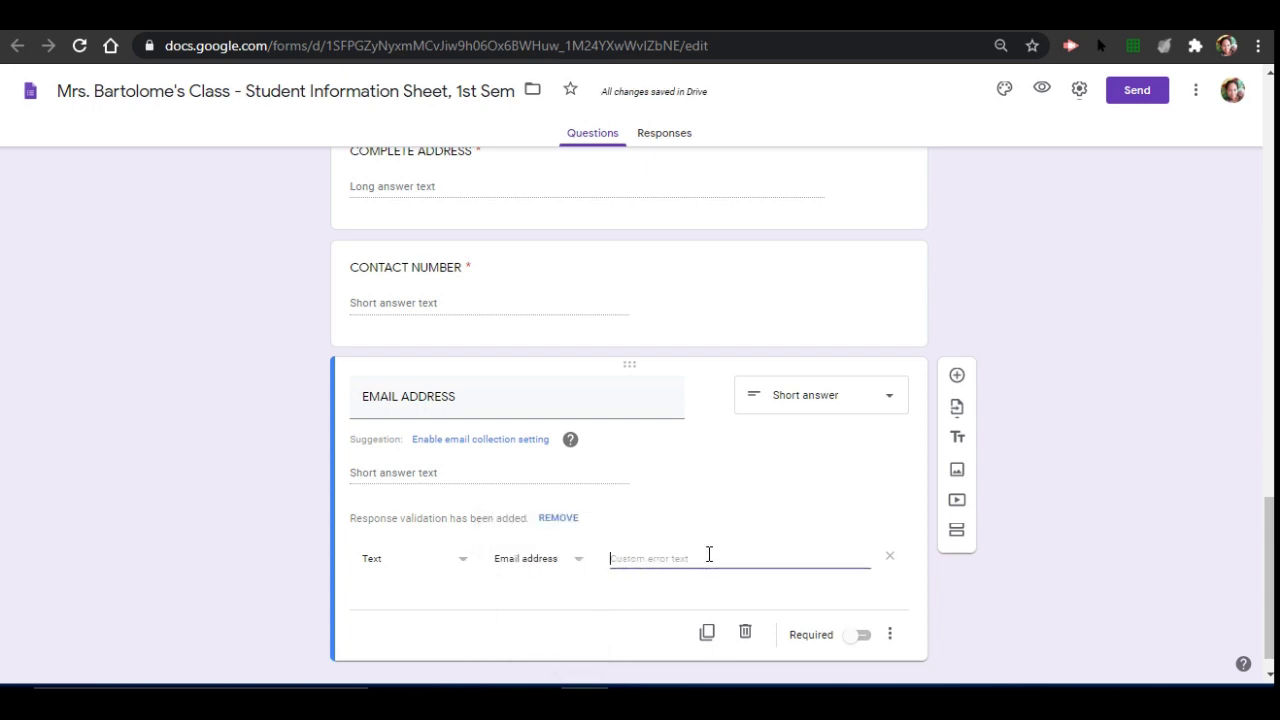
type("tH")
key("BackSpace")
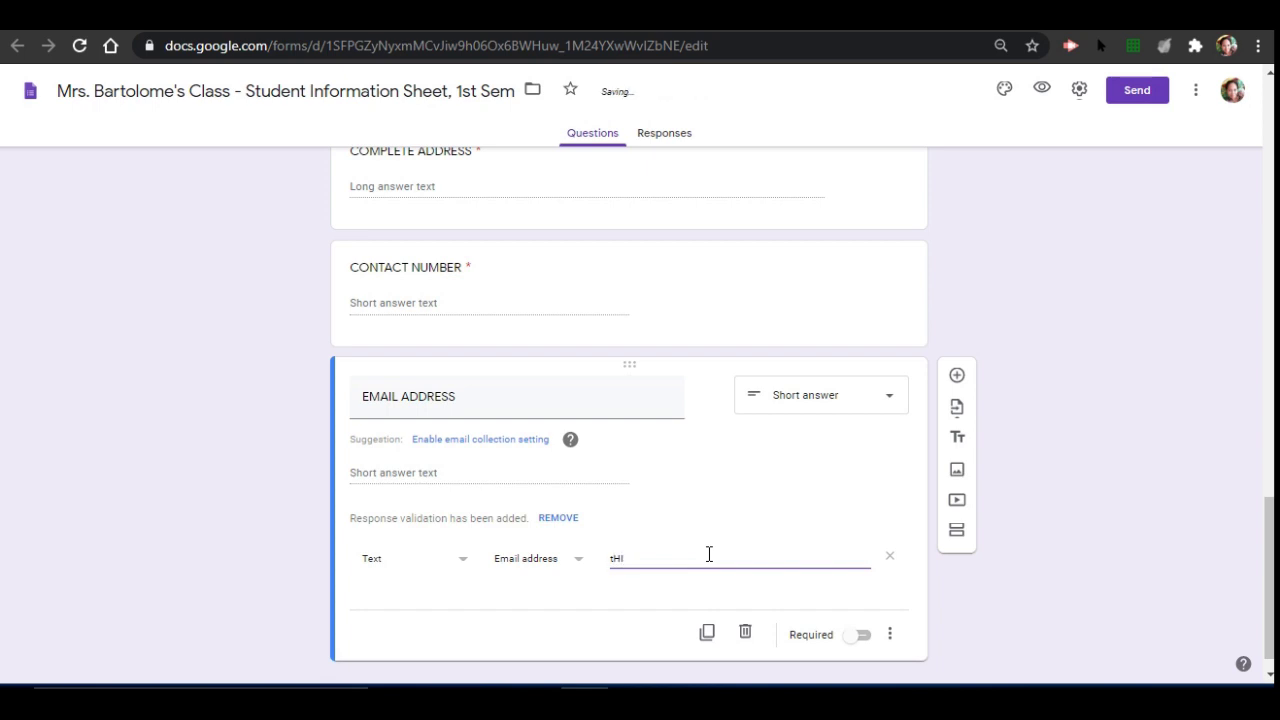
key("BackSpace")
type("This is not a valid email address.")
left_click(866, 636)
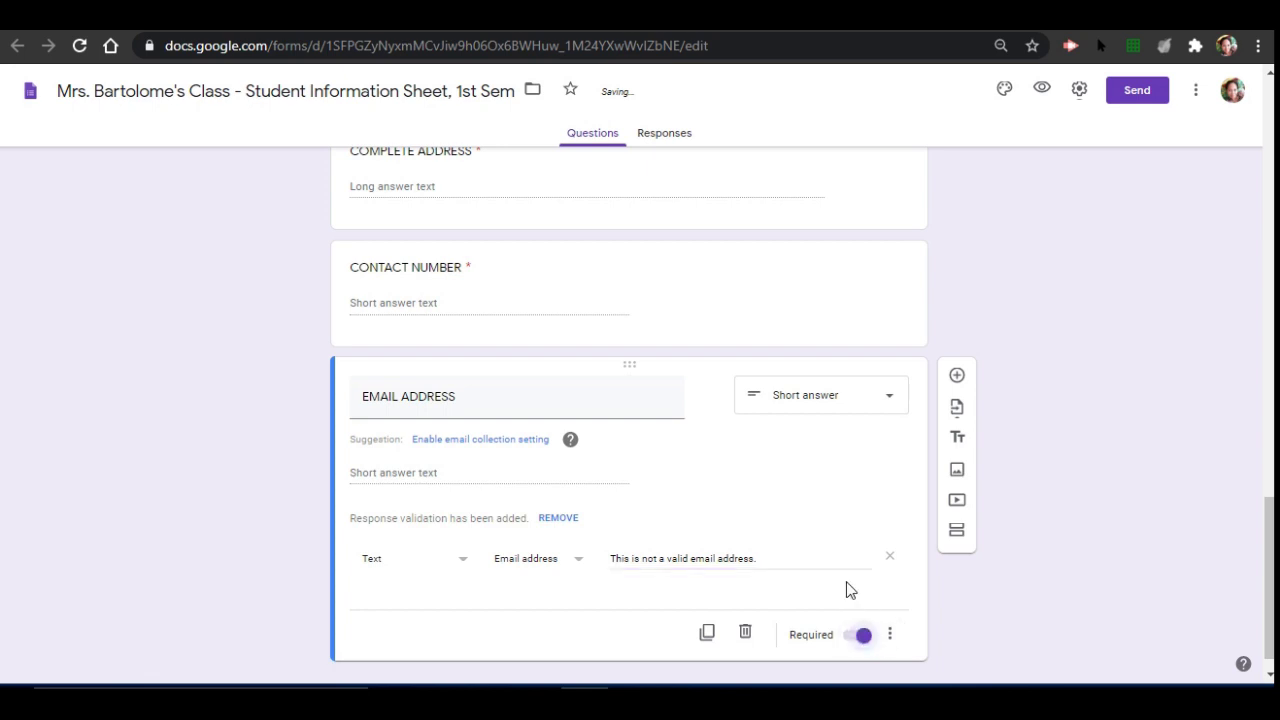
Step: Check the whole form from title to EMAIL ADDRESS in the editor and the preview, and close the preview
scroll(846, 589, "down", 1)
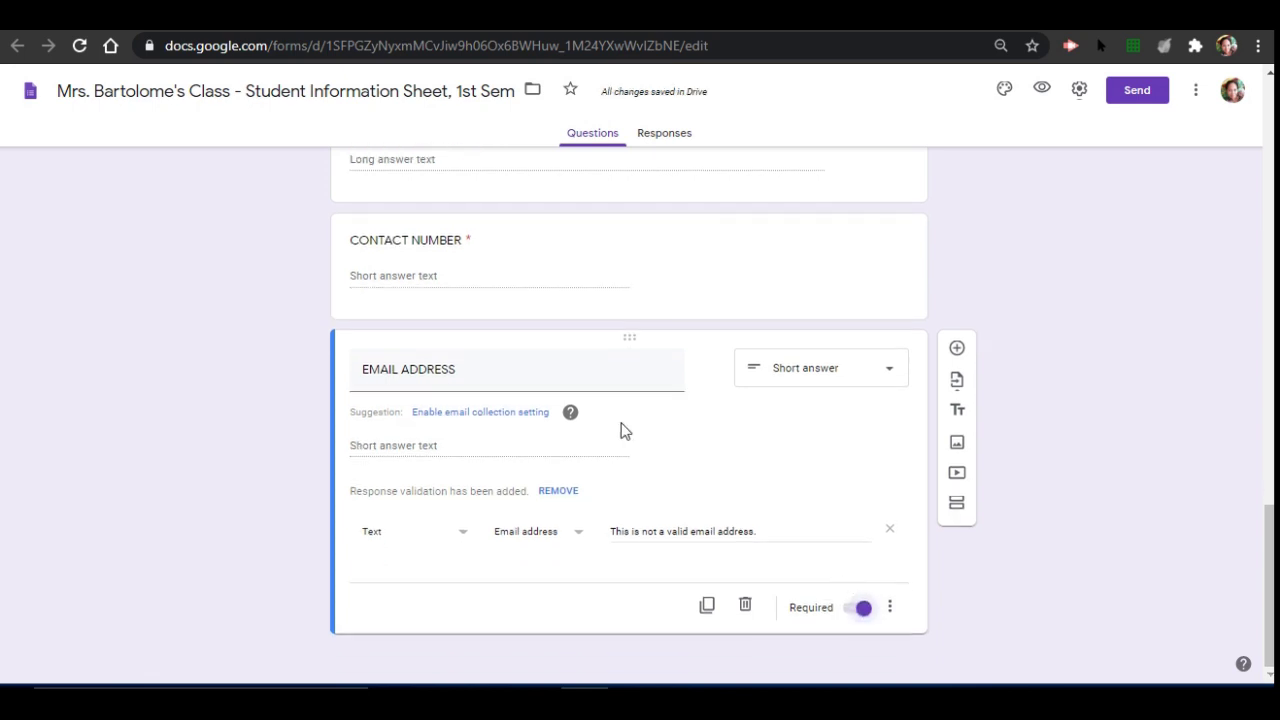
scroll(620, 430, "up", 20)
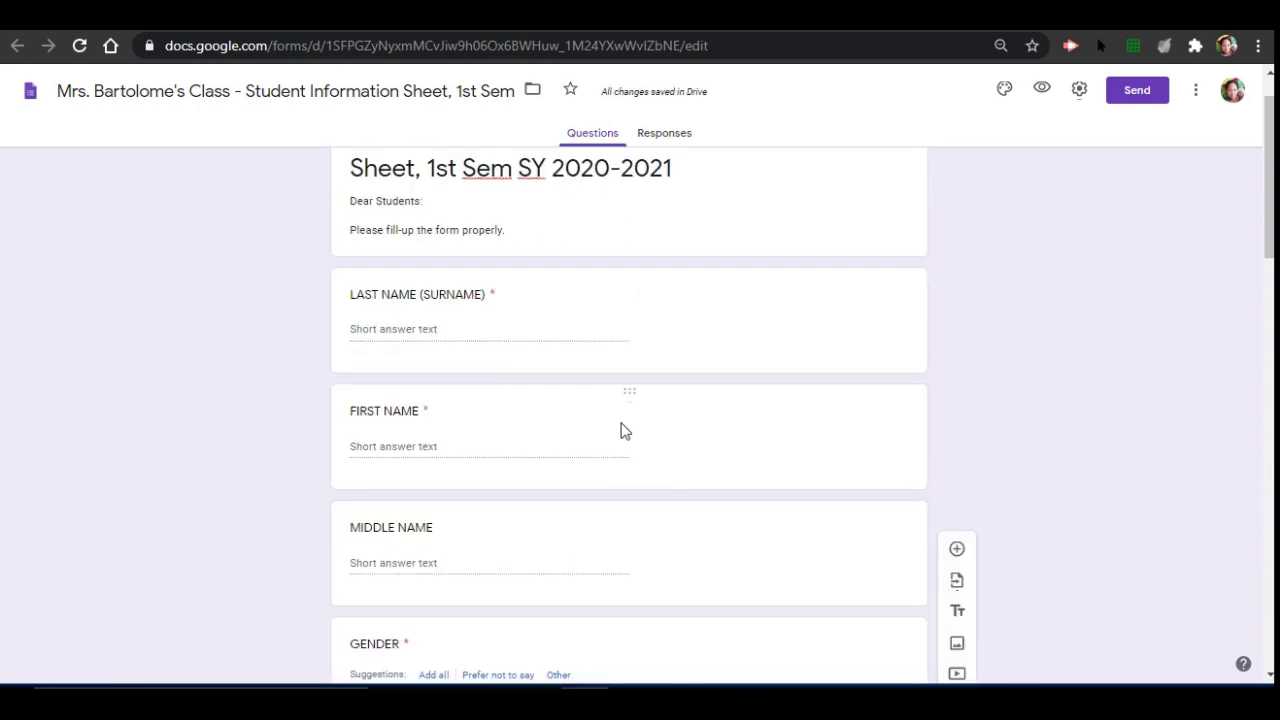
scroll(621, 431, "up", 1)
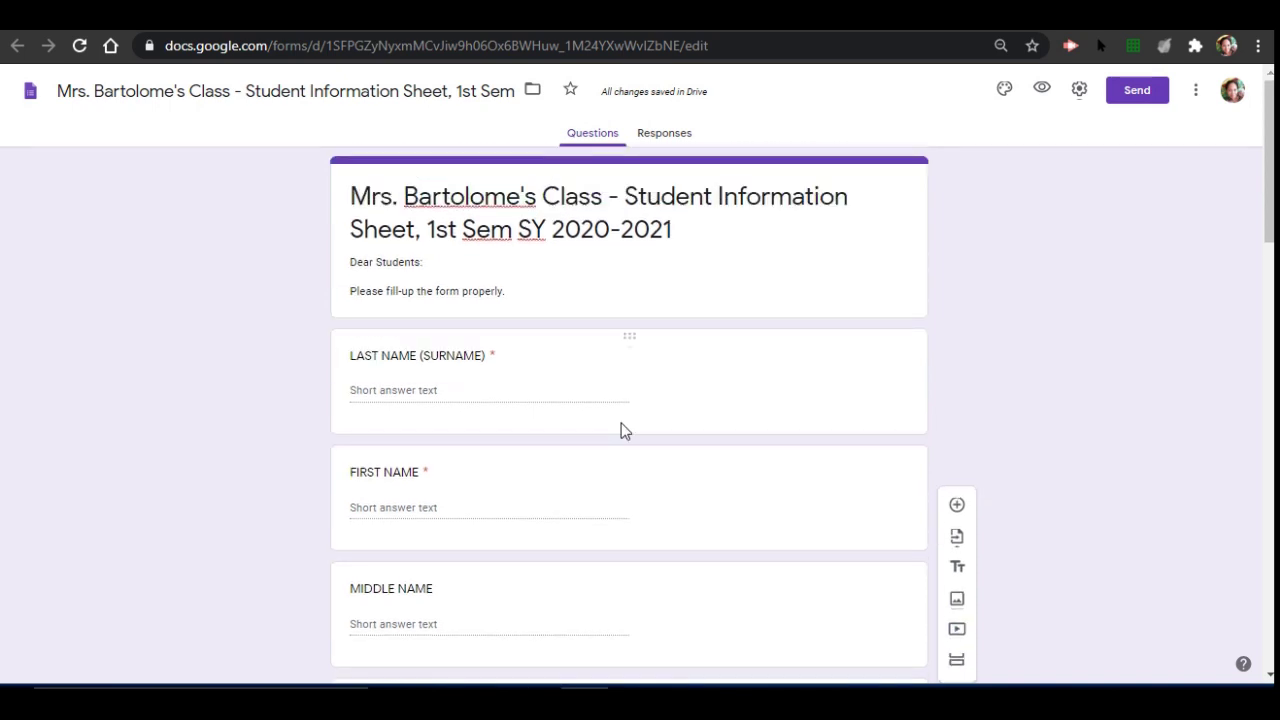
scroll(621, 430, "down", 20)
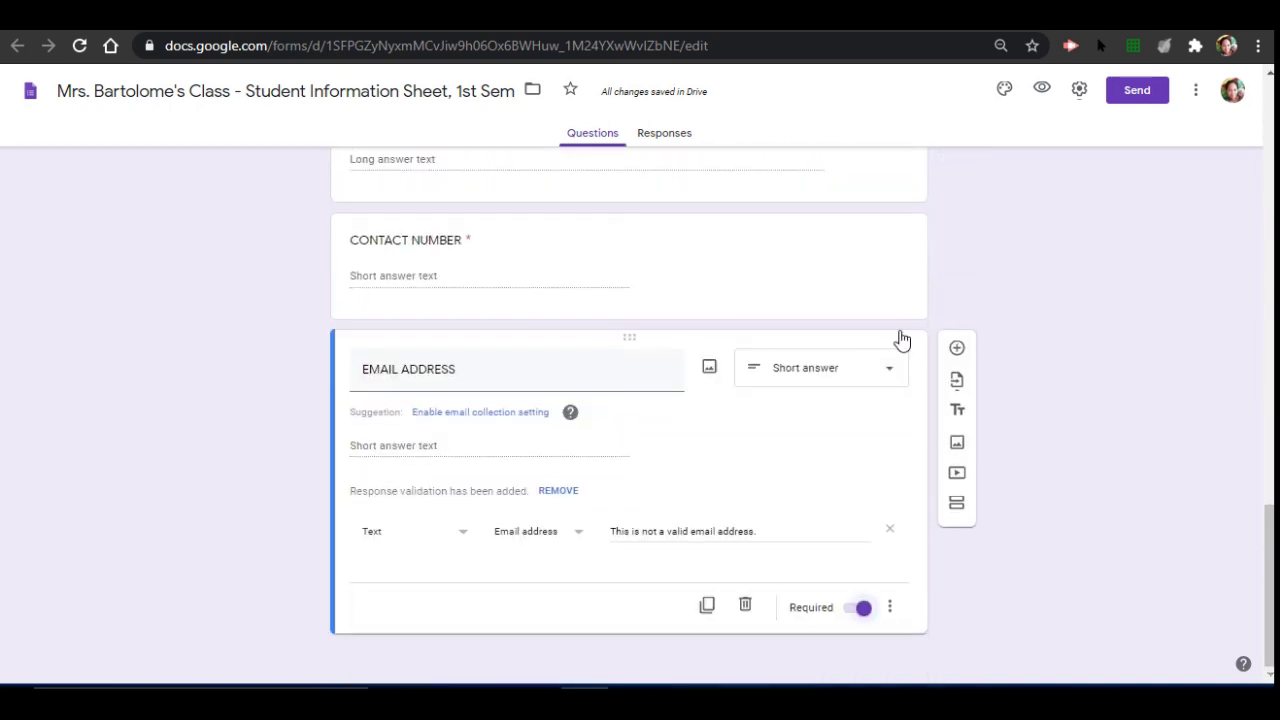
left_click(1042, 88)
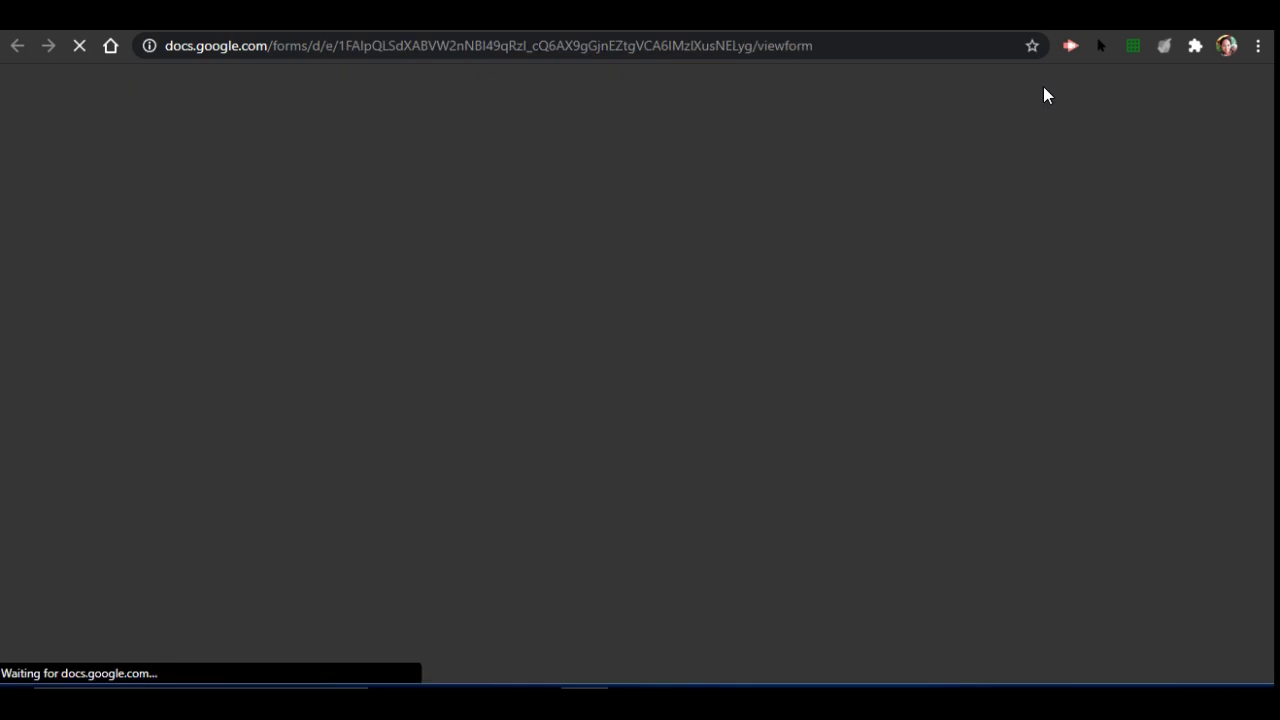
scroll(1016, 150, "down", 15)
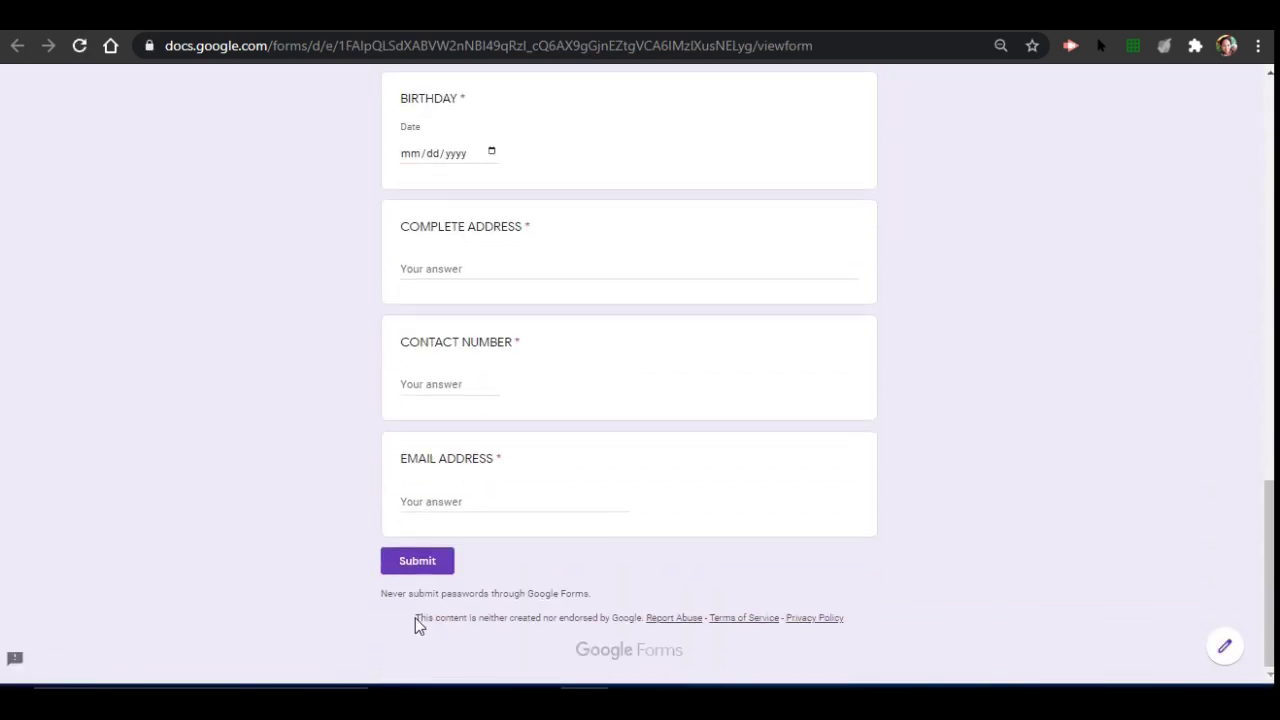
scroll(534, 593, "up", 10)
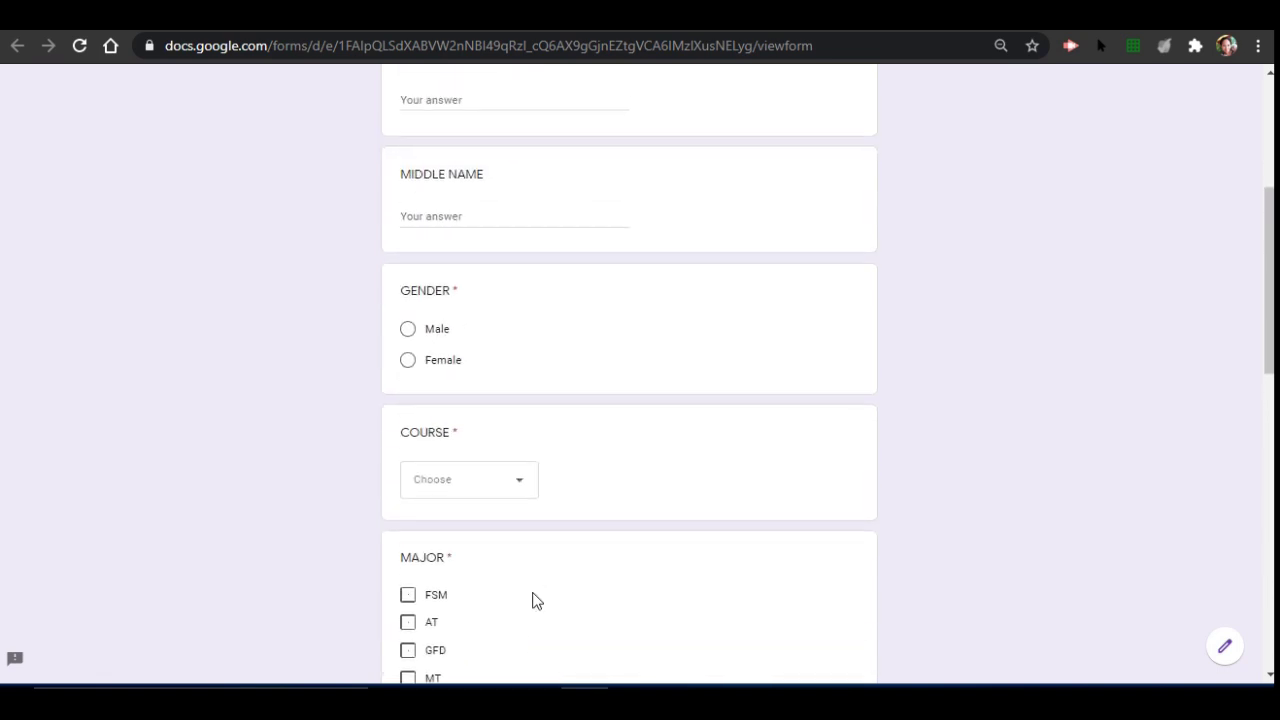
scroll(533, 600, "up", 4)
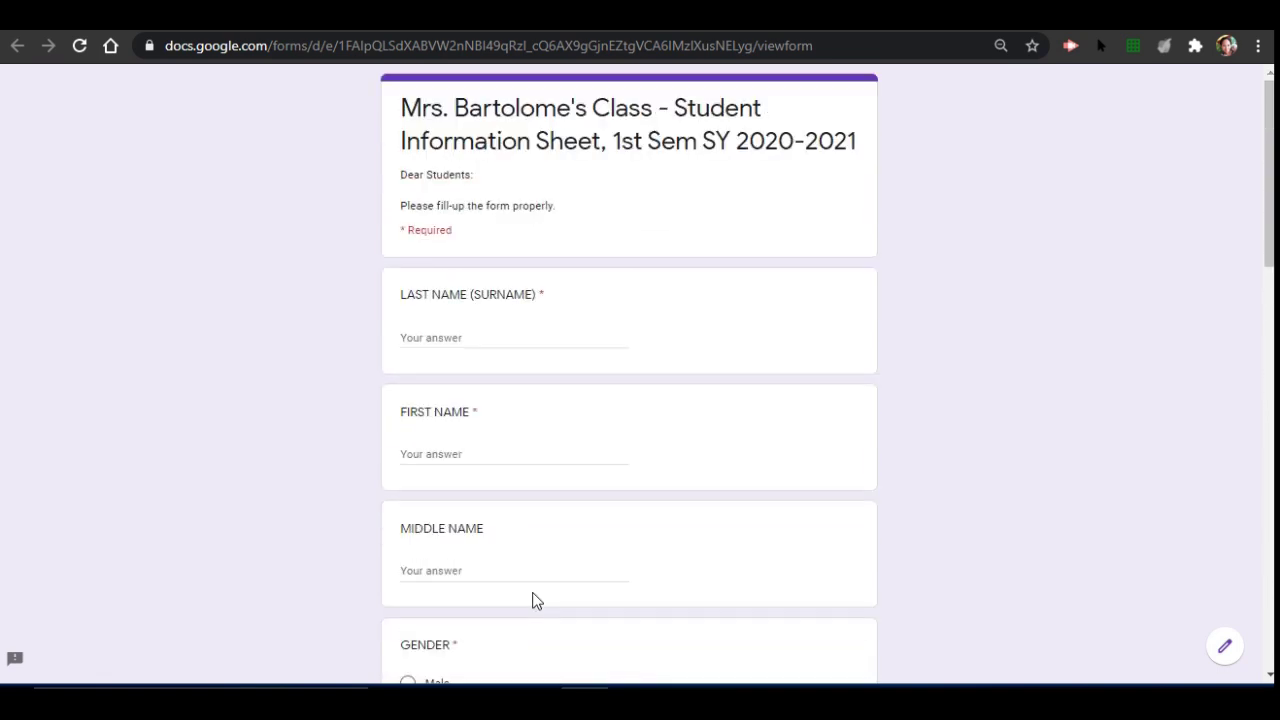
scroll(764, 489, "down", 8)
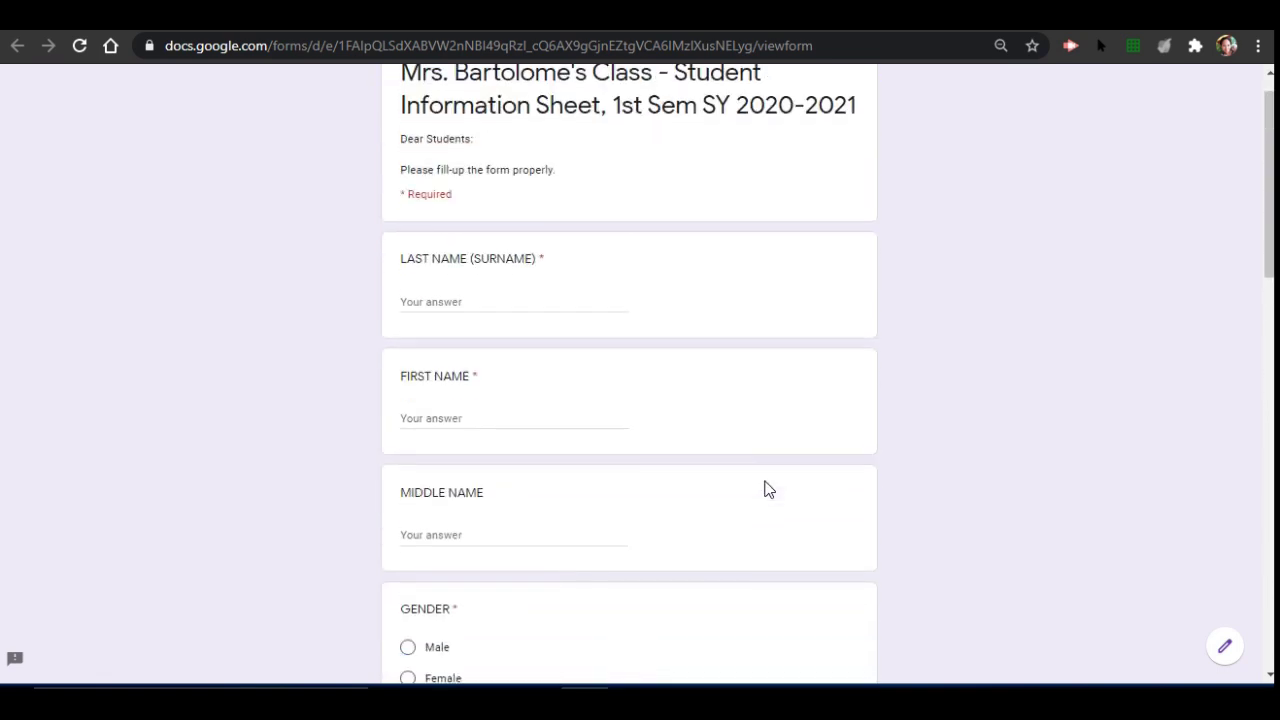
scroll(764, 489, "down", 3)
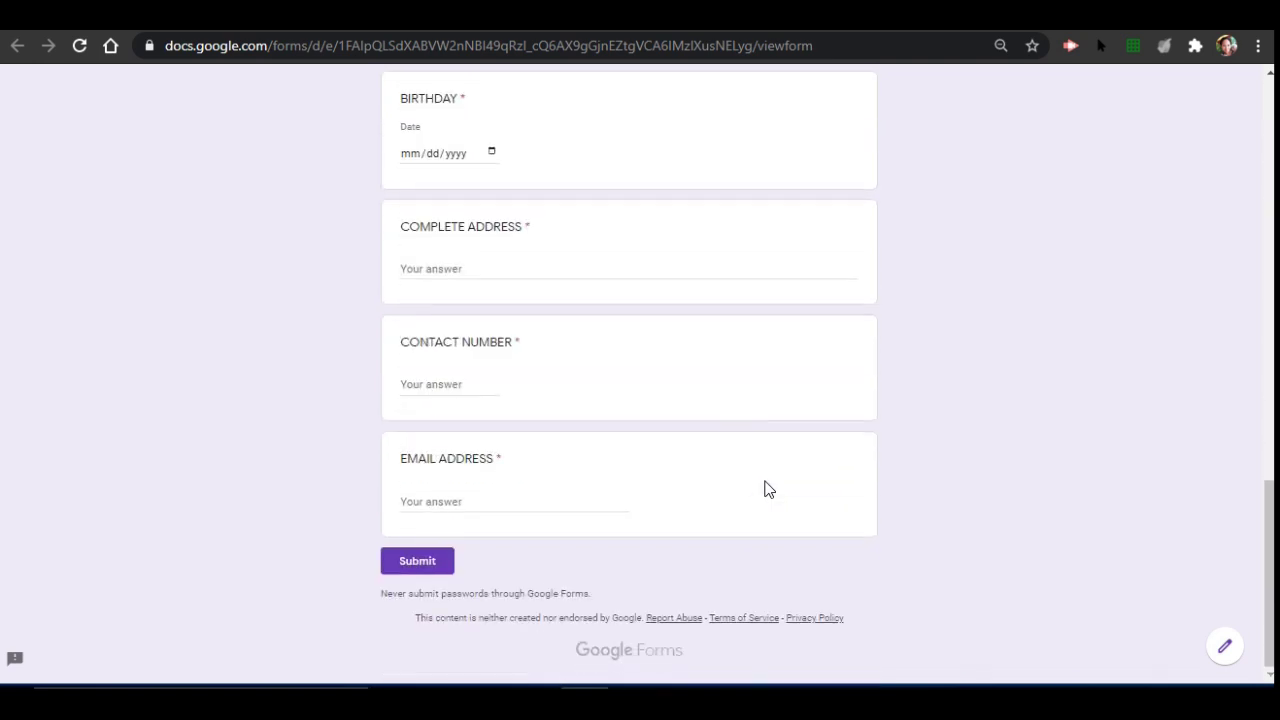
scroll(764, 489, "up", 12)
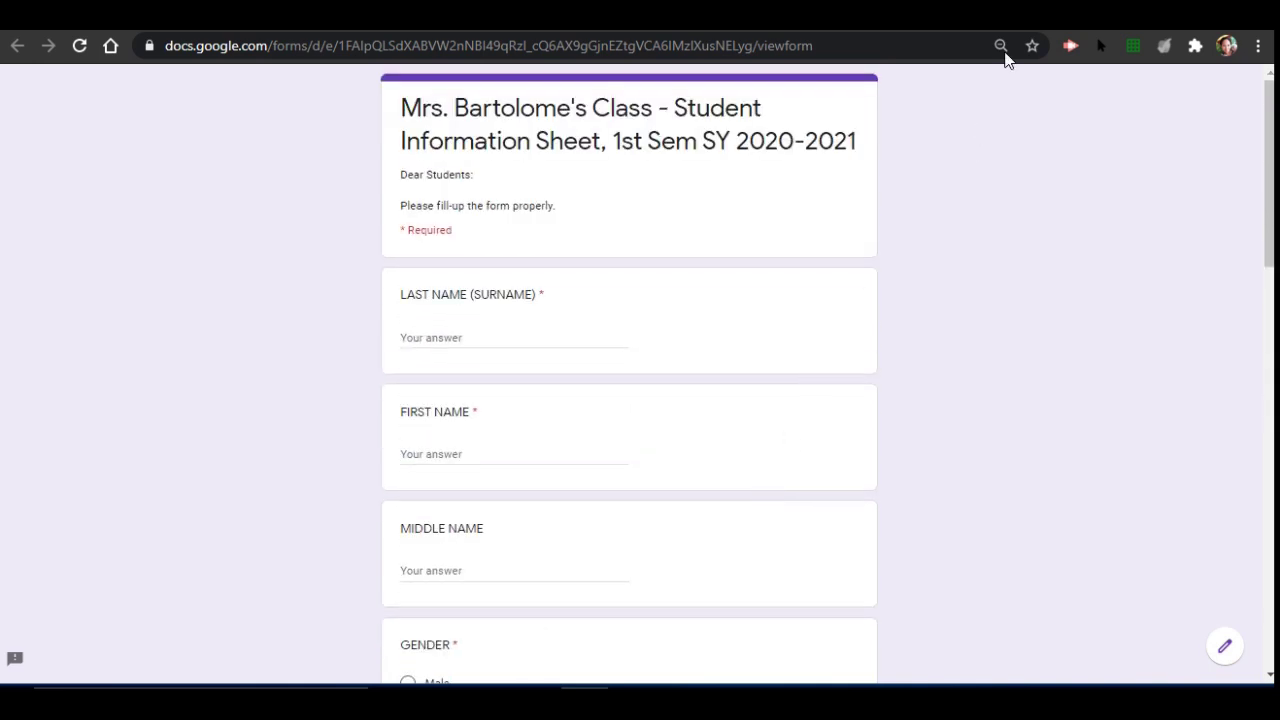
key("ctrl+w")
Step: Change the form's theme color to orange
scroll(1064, 336, "up", 15)
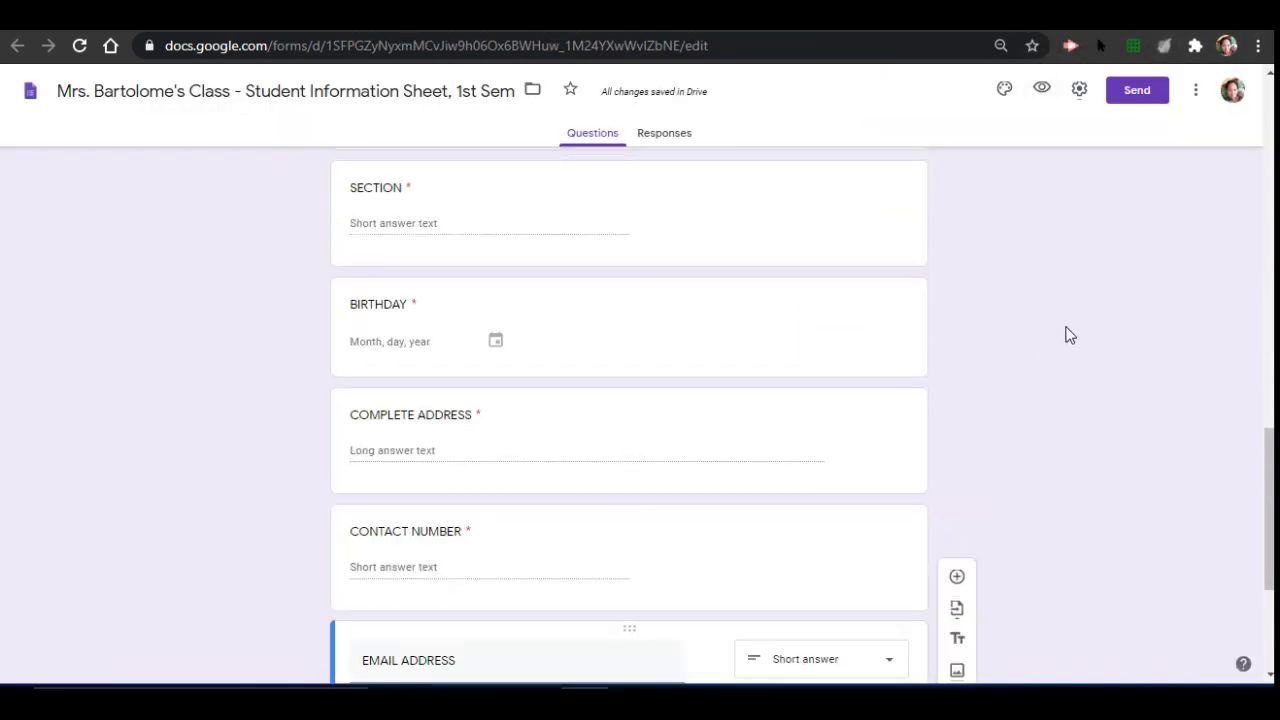
left_click(1005, 92)
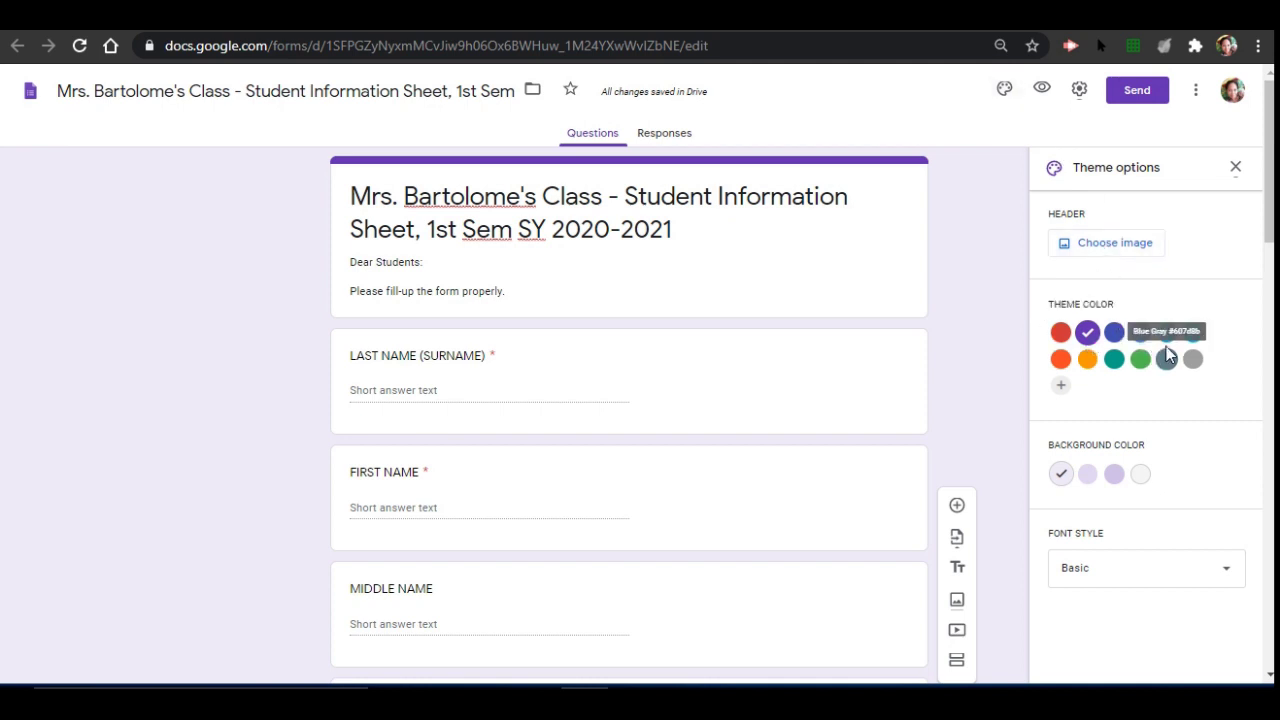
left_click(1087, 362)
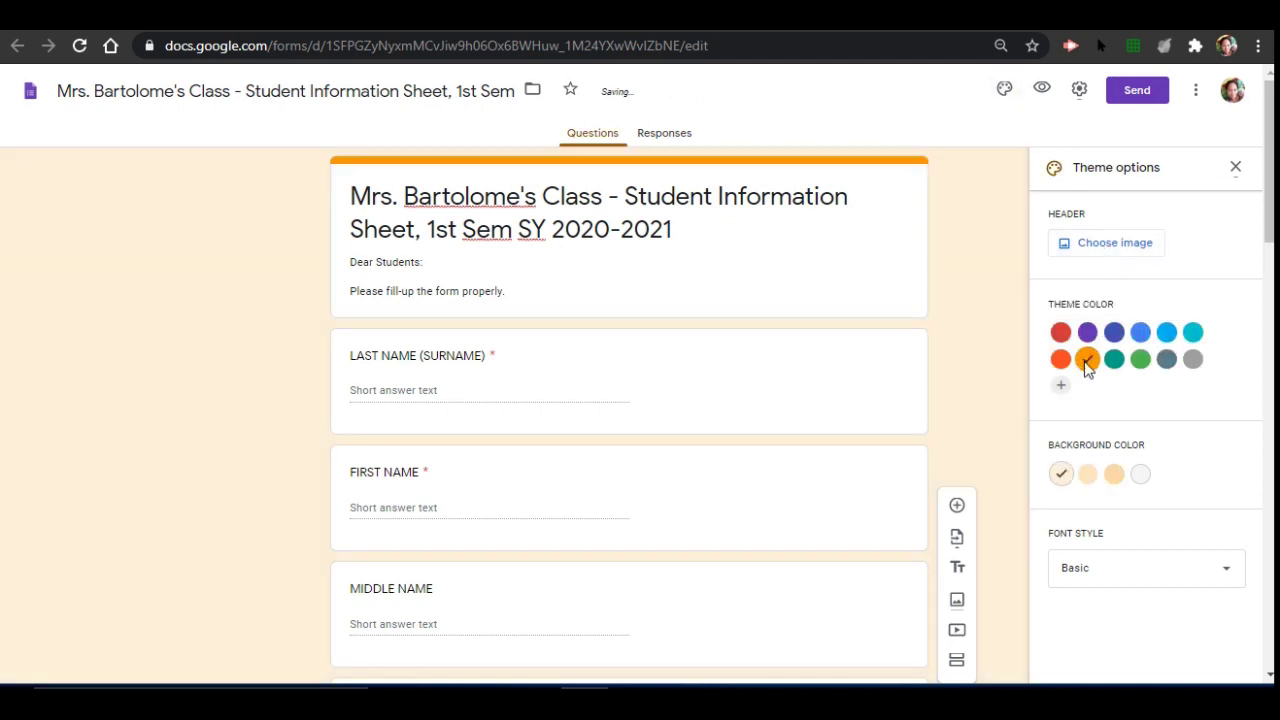
scroll(1087, 376, "down", 2)
scroll(1088, 382, "up", 2)
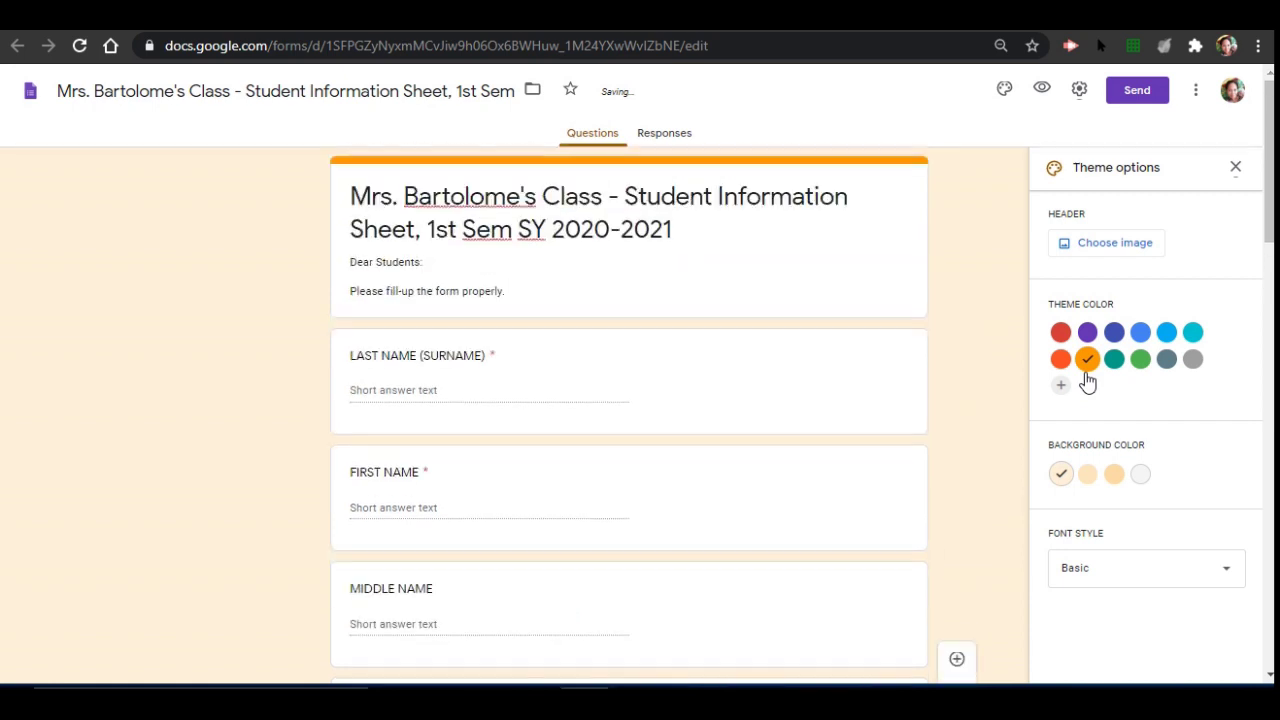
Step: Set the form's header to the illustrated bookshelf image from the Work and School themes
left_click(1133, 251)
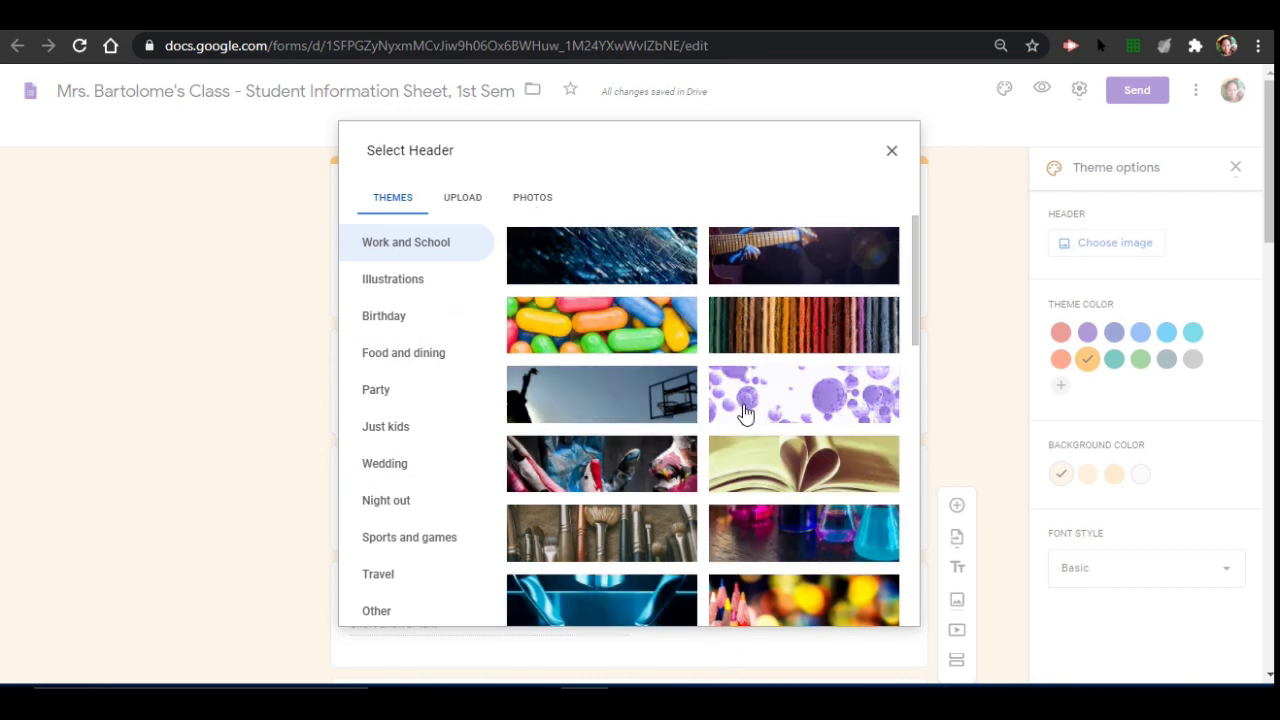
left_click(472, 200)
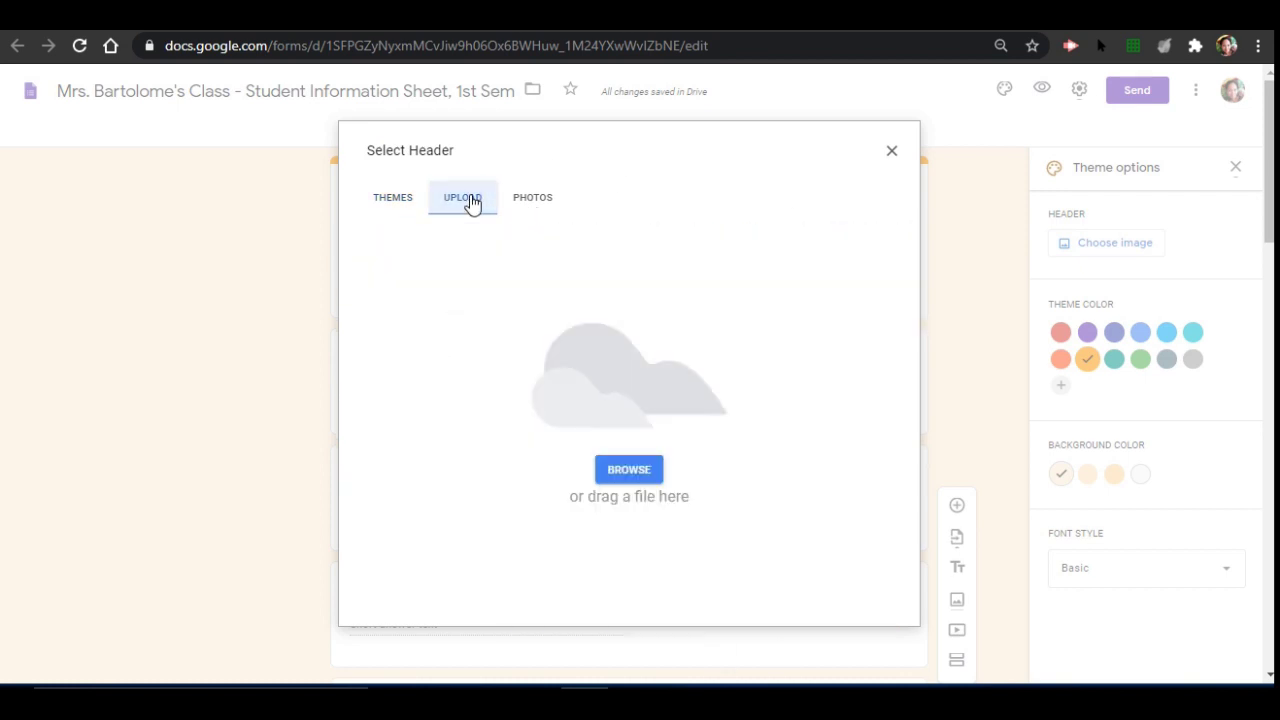
left_click(537, 200)
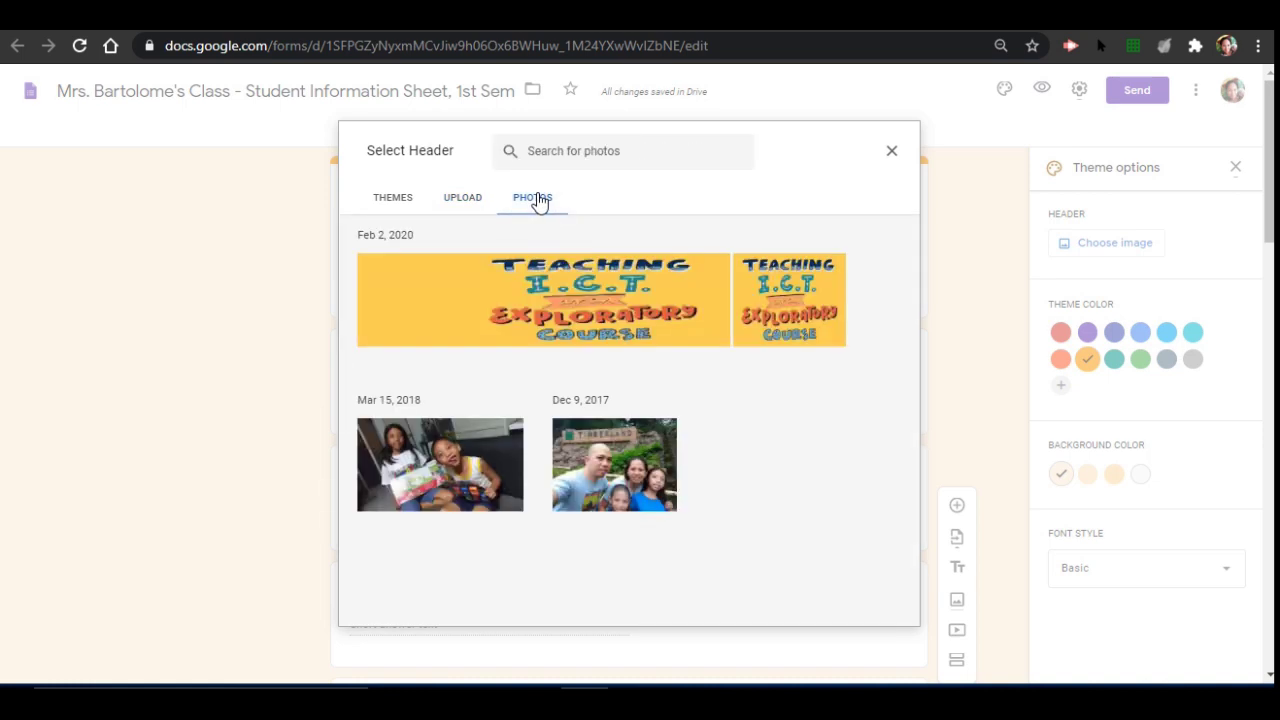
left_click(404, 201)
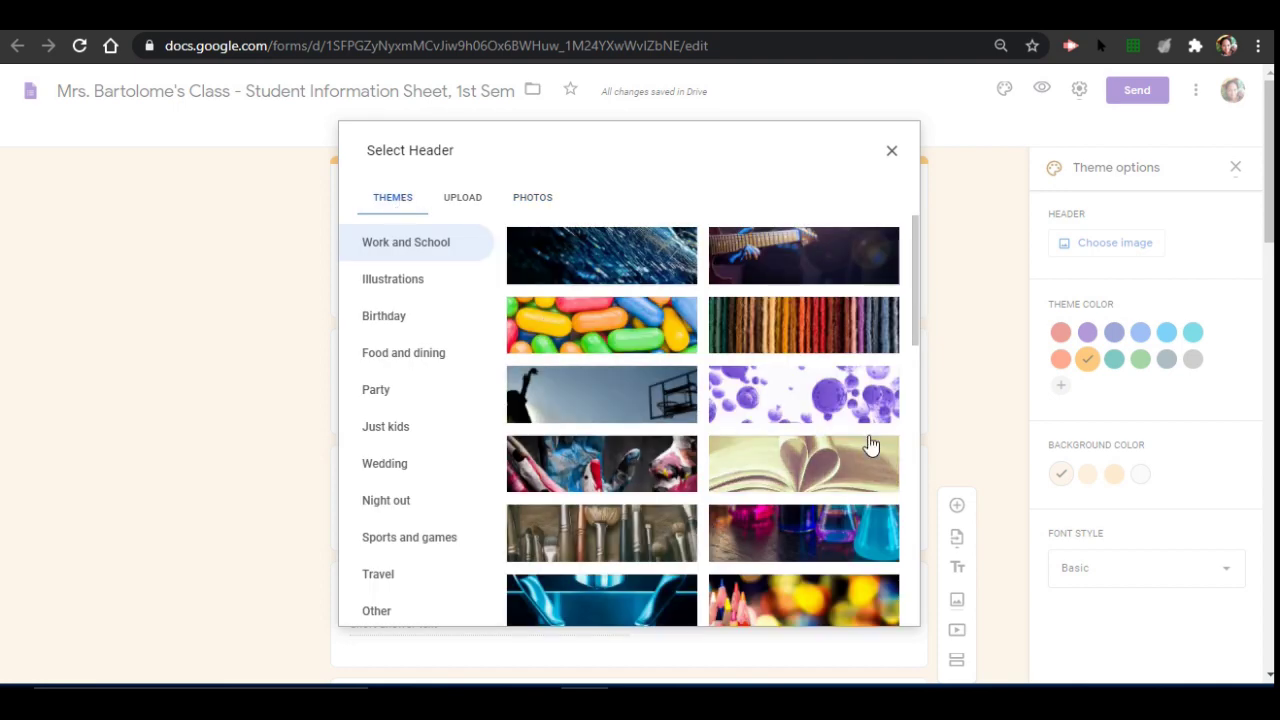
scroll(871, 443, "down", 4)
scroll(871, 443, "down", 8)
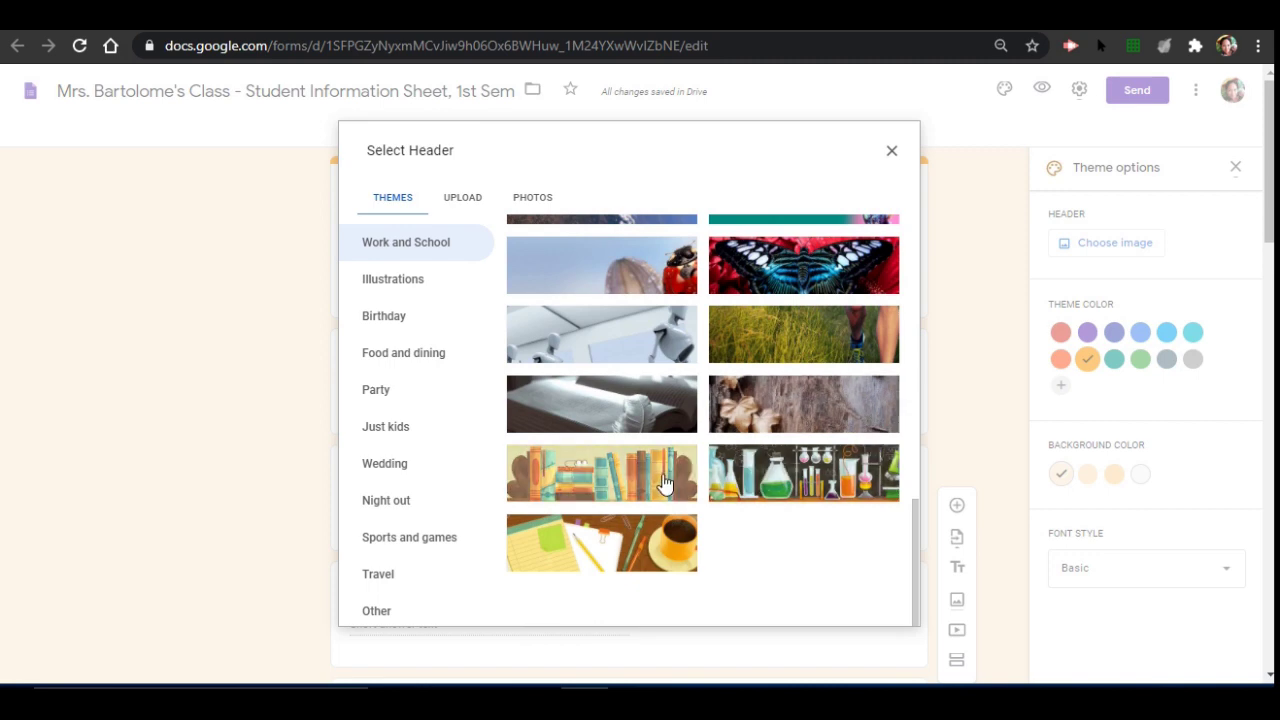
left_click(664, 483)
left_click(864, 609)
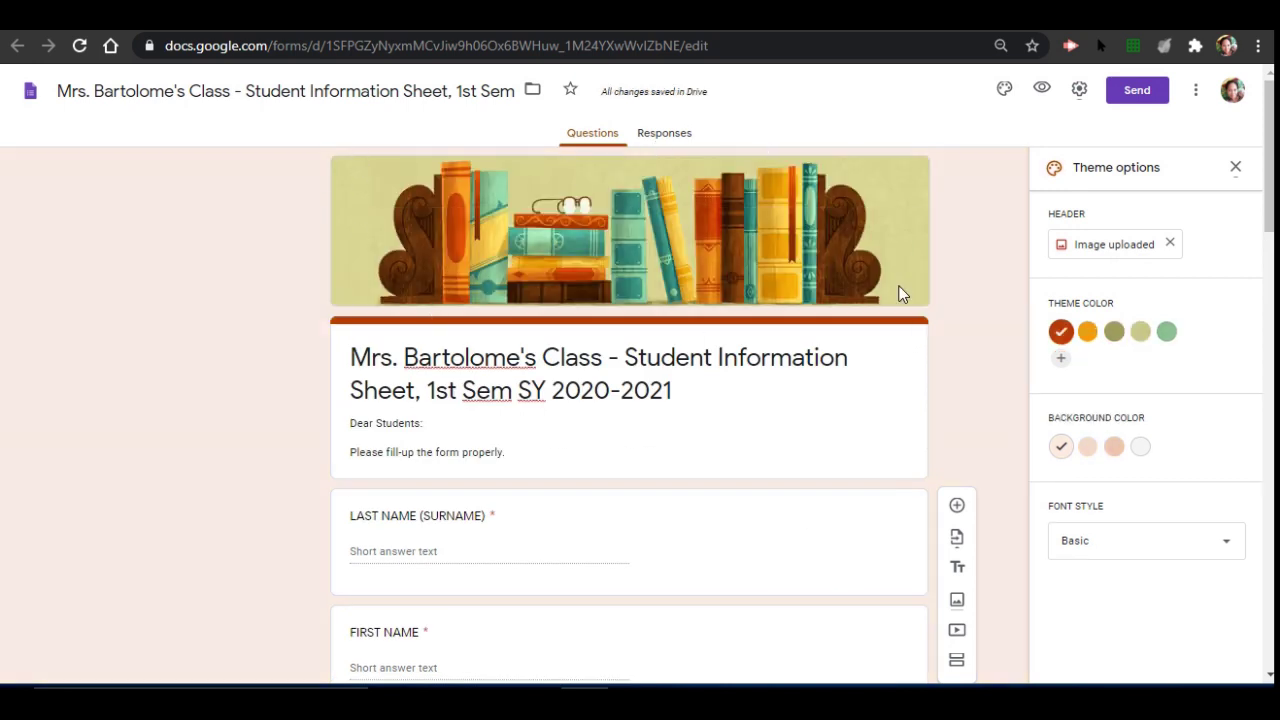
Step: Try the Decorative and Formal font styles on the form
scroll(972, 360, "down", 2)
scroll(976, 368, "down", 2)
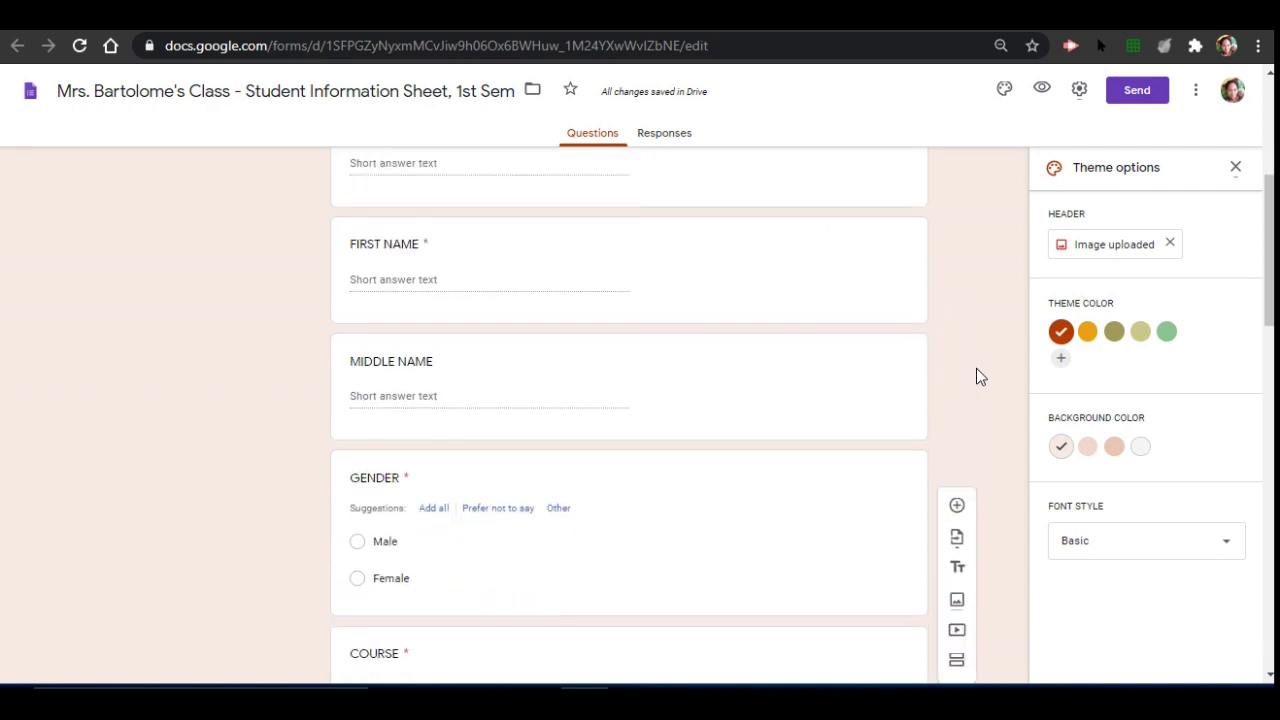
scroll(1214, 457, "down", 2)
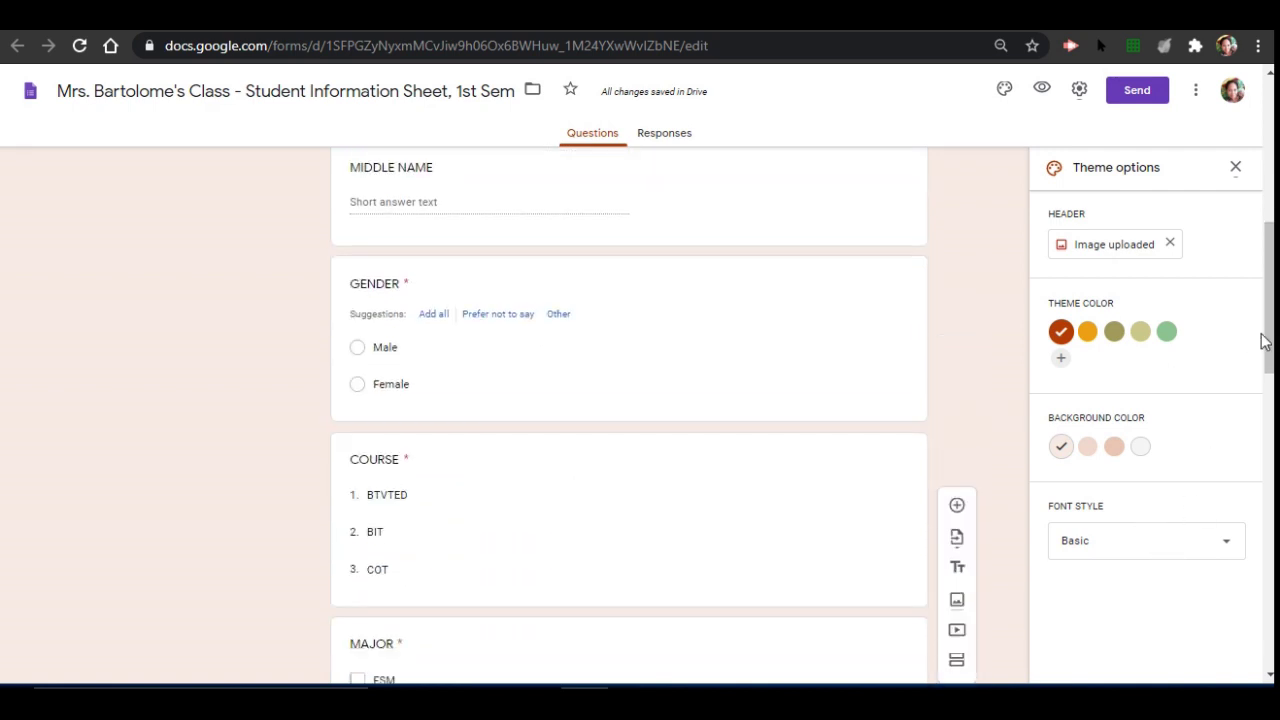
scroll(1266, 371, "down", 1)
left_click(1233, 541)
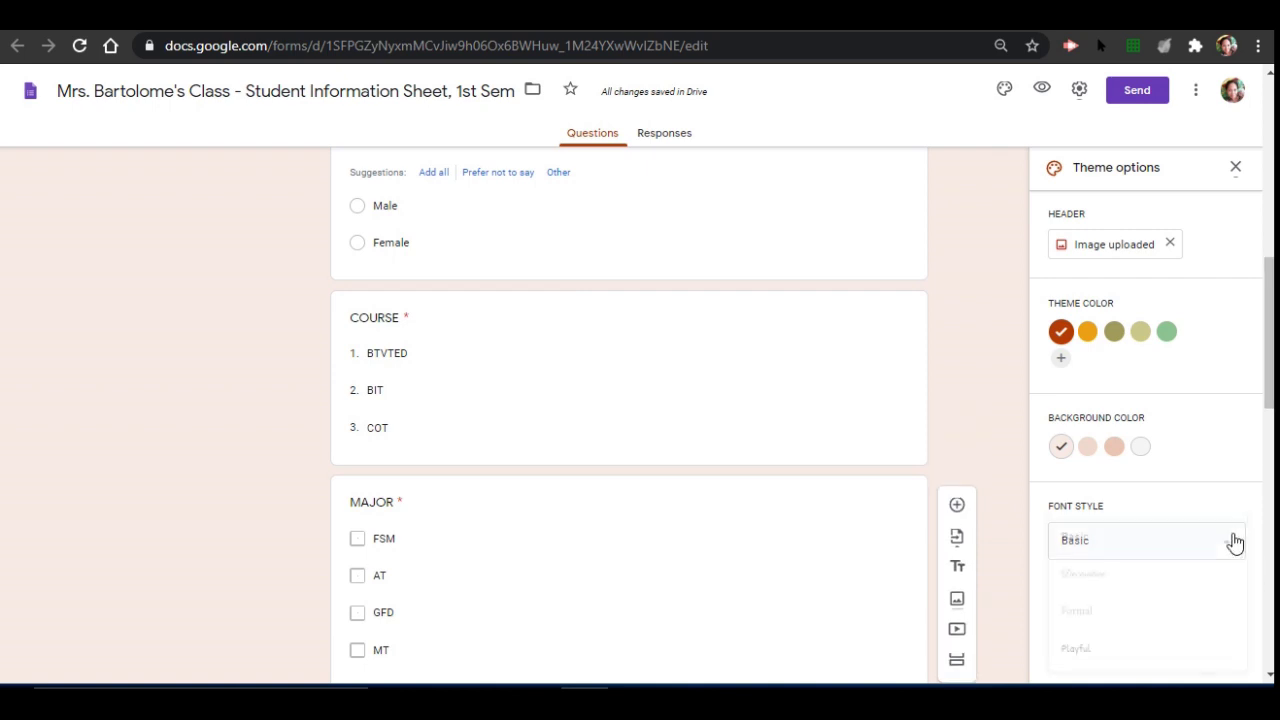
scroll(1235, 541, "down", 2)
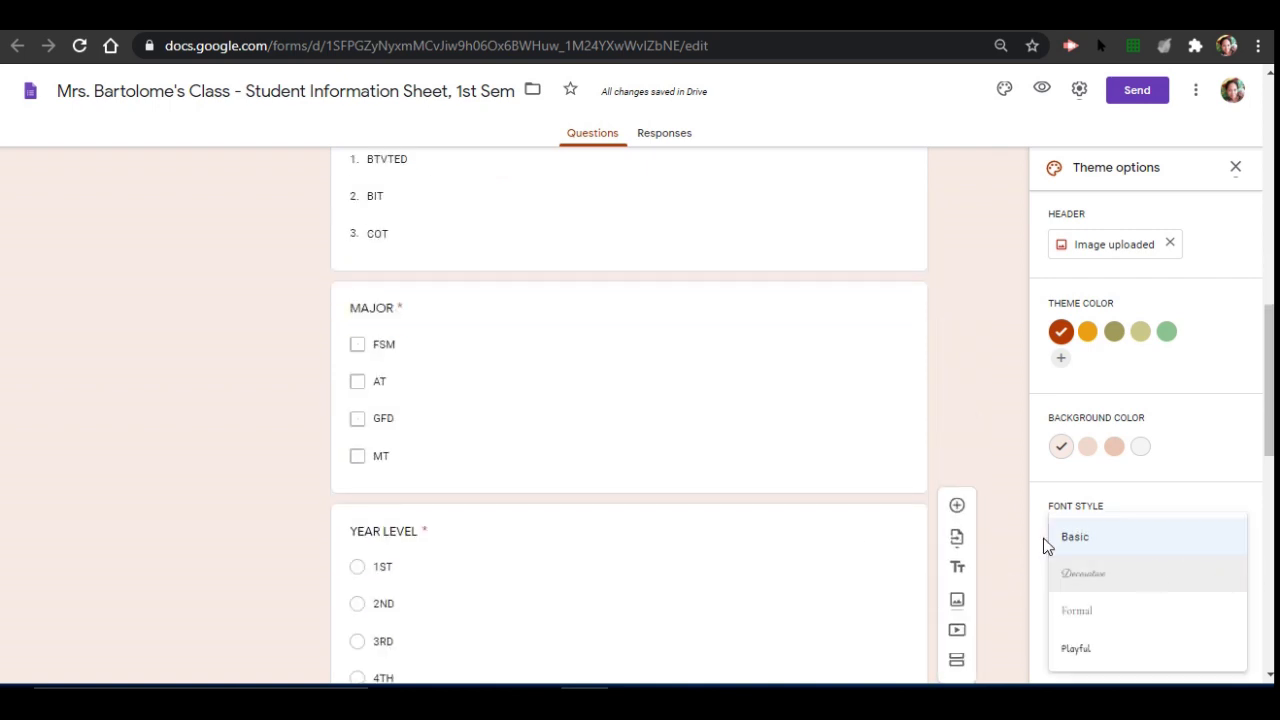
left_click(1124, 575)
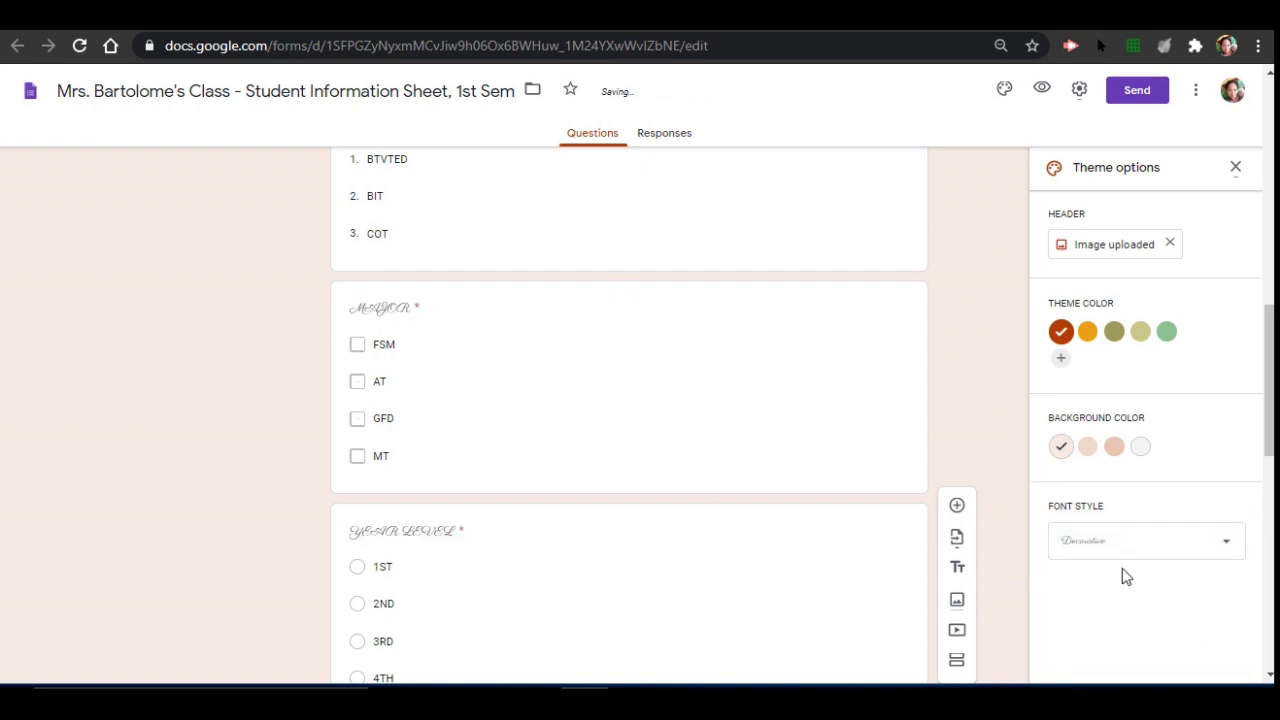
left_click(1174, 533)
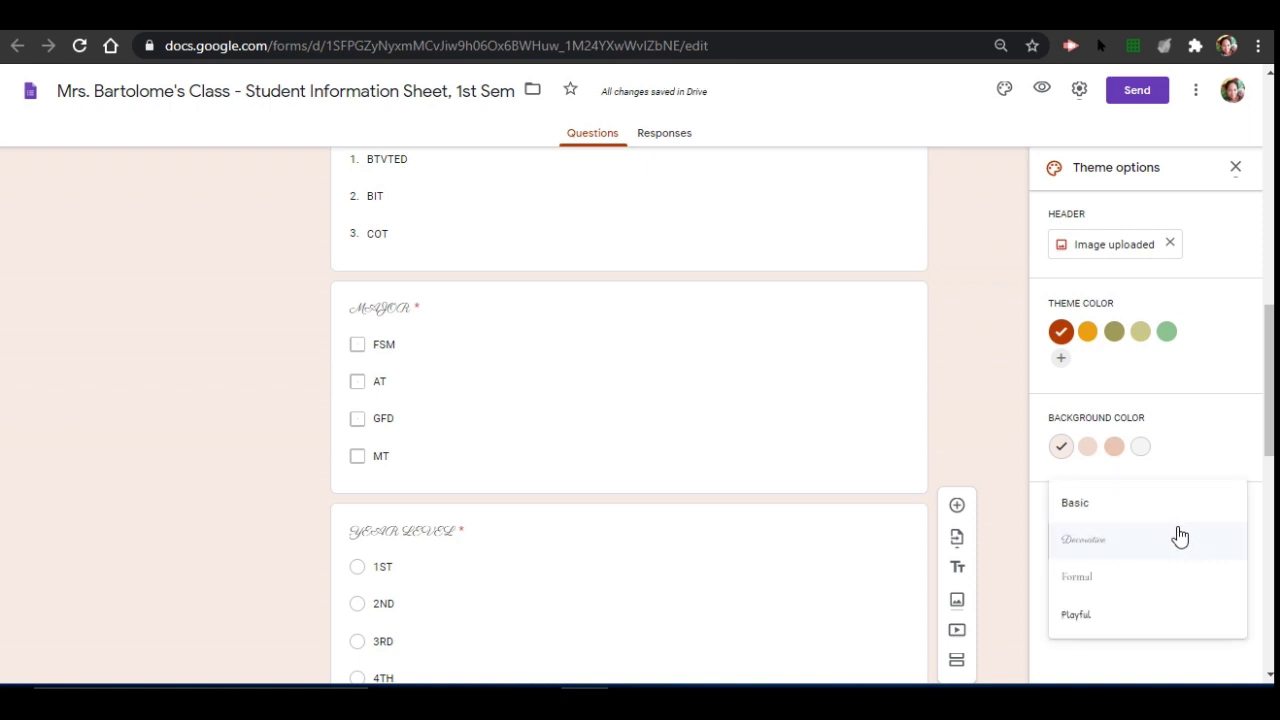
left_click(1147, 589)
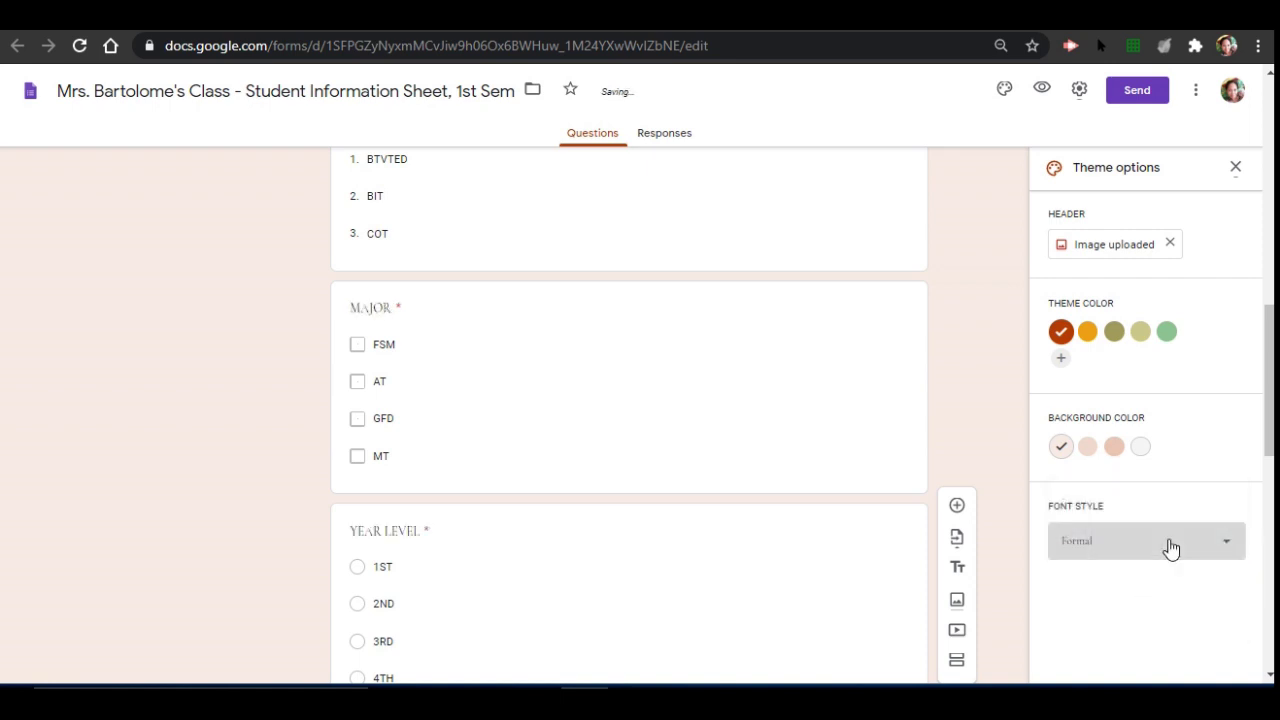
Step: Set the form's font style to Playful
left_click(1169, 549)
left_click(1163, 592)
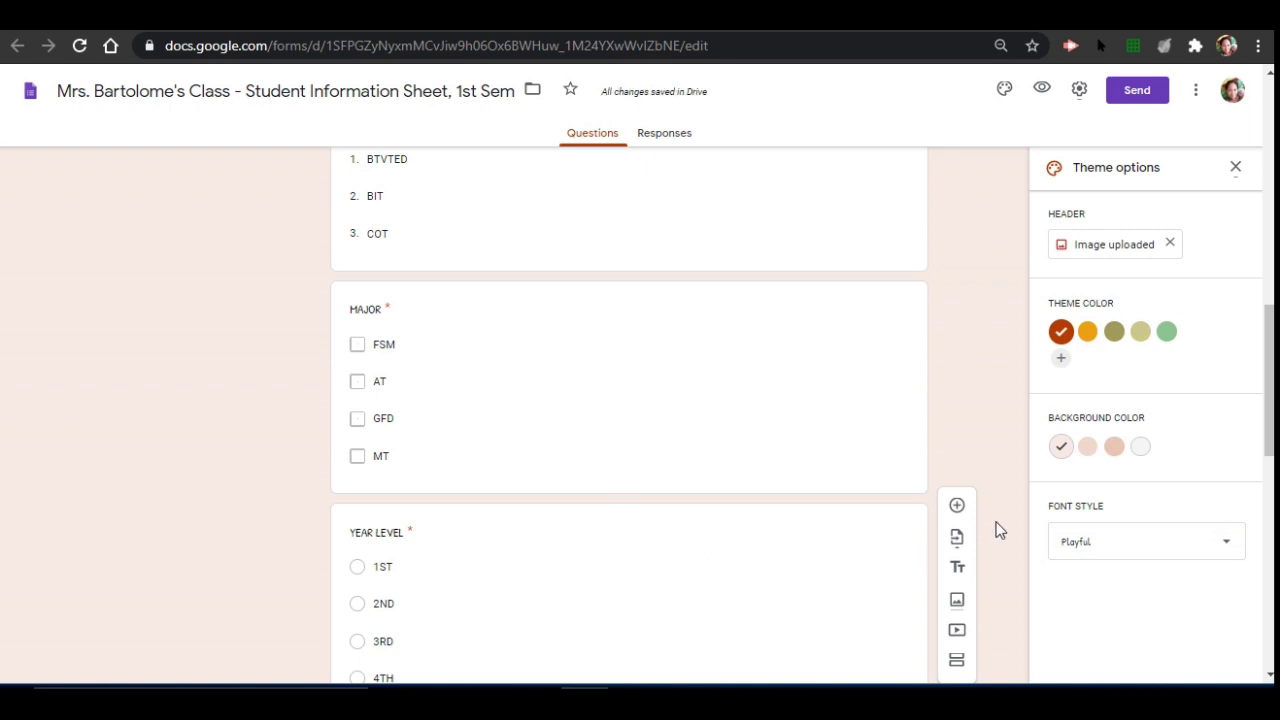
scroll(996, 530, "up", 10)
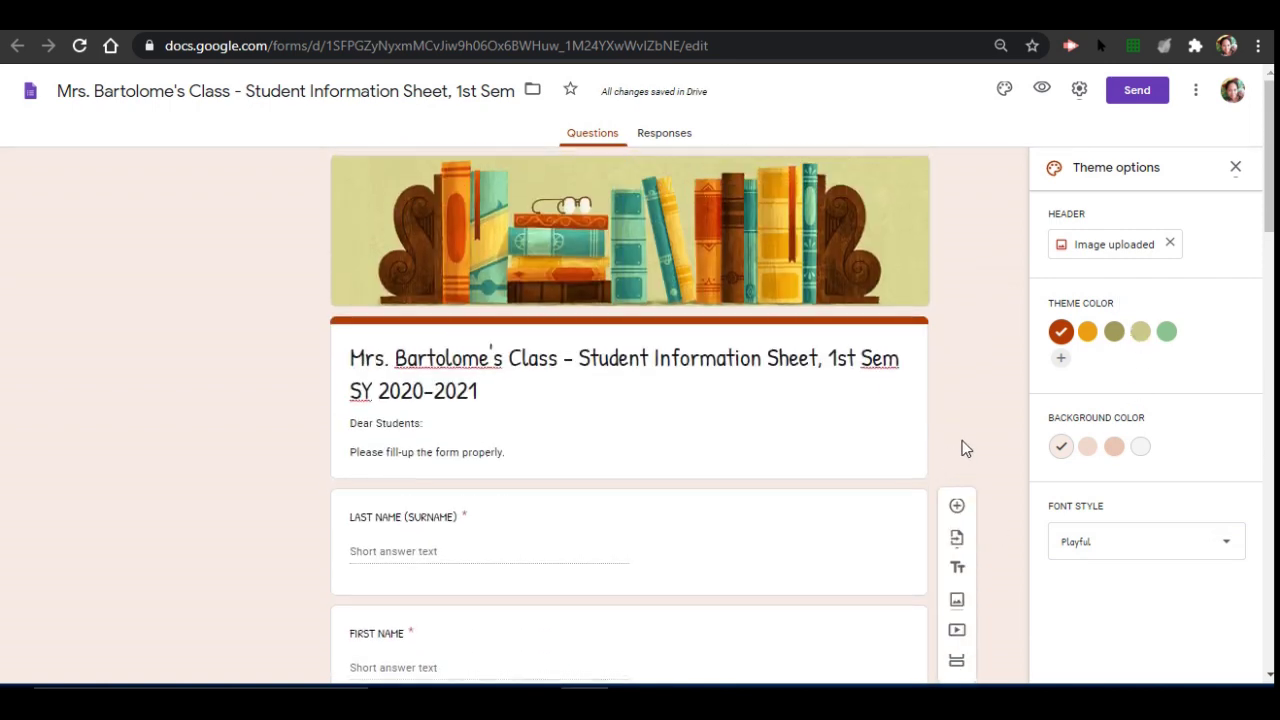
Step: Try the dark background shade and the olive, orange, green and light olive theme colors on the form
left_click(1114, 448)
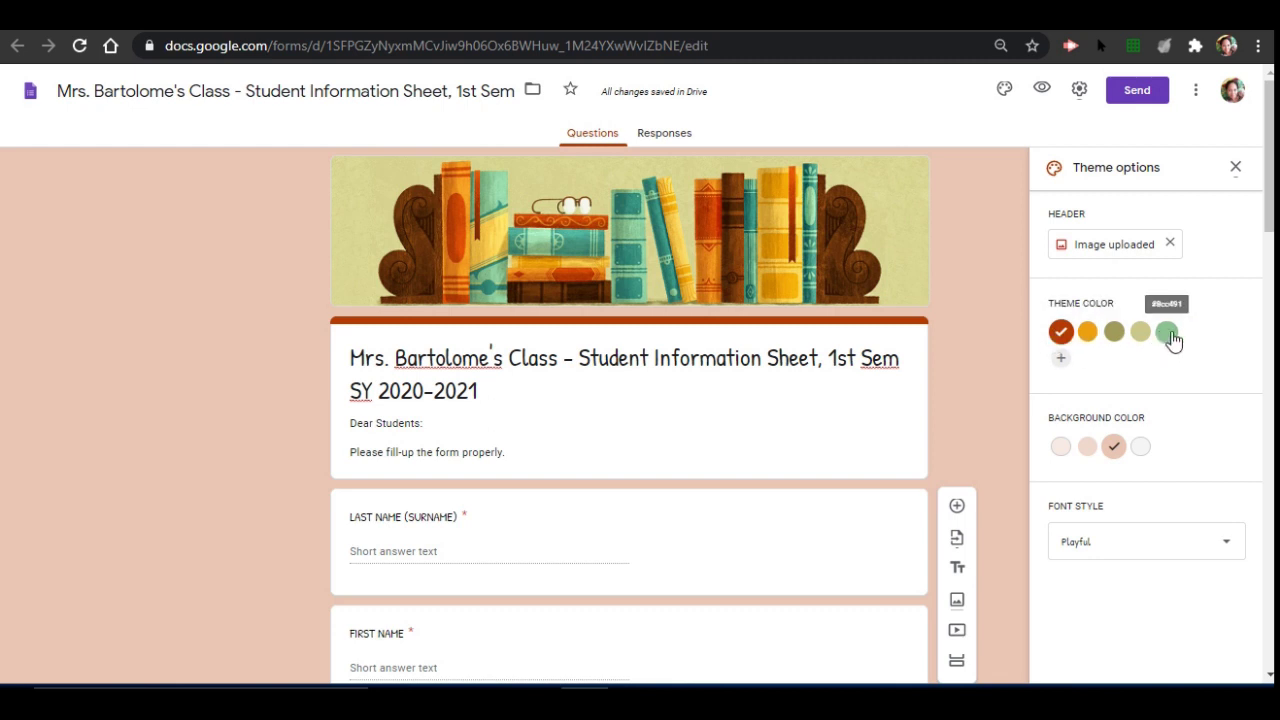
left_click(1116, 336)
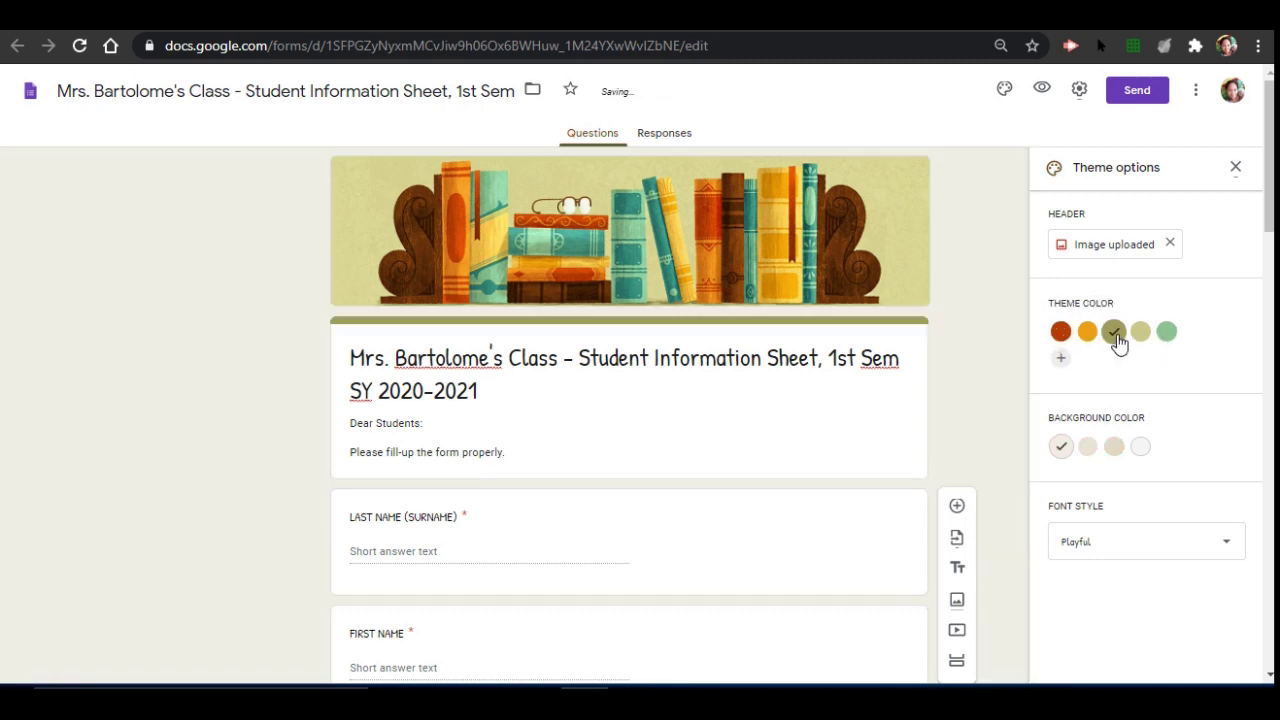
left_click(1087, 336)
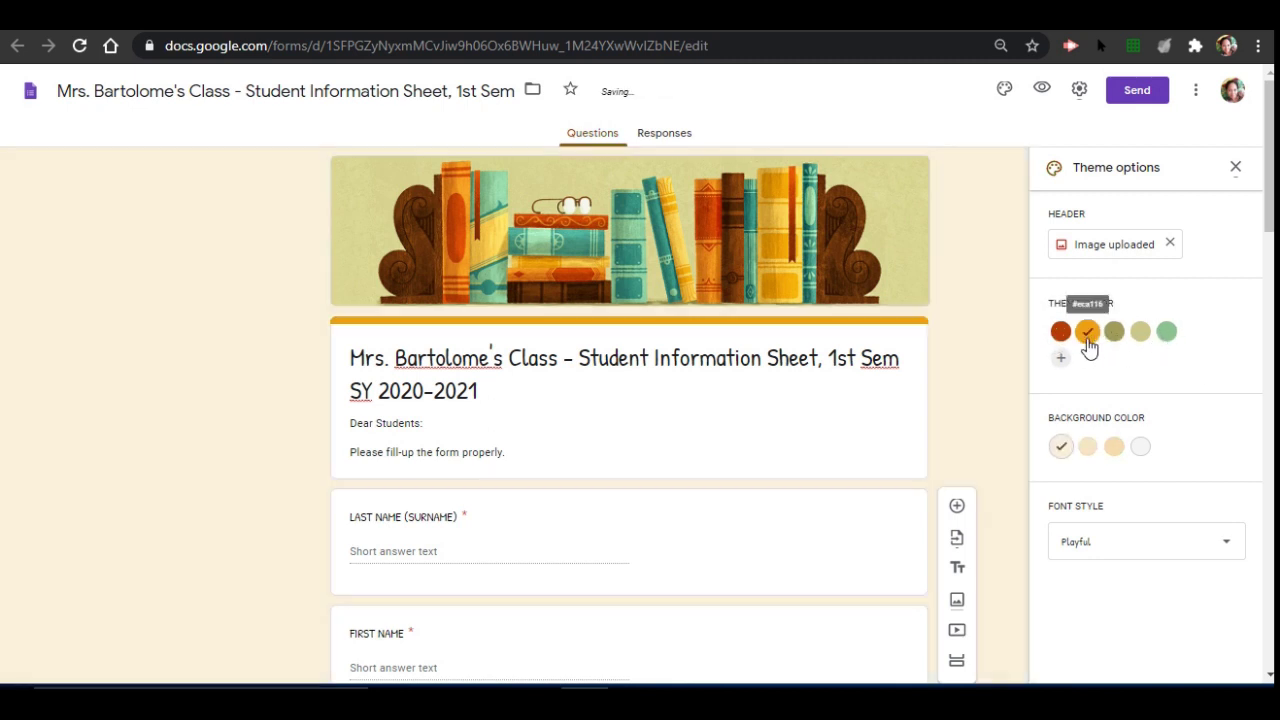
left_click(1164, 340)
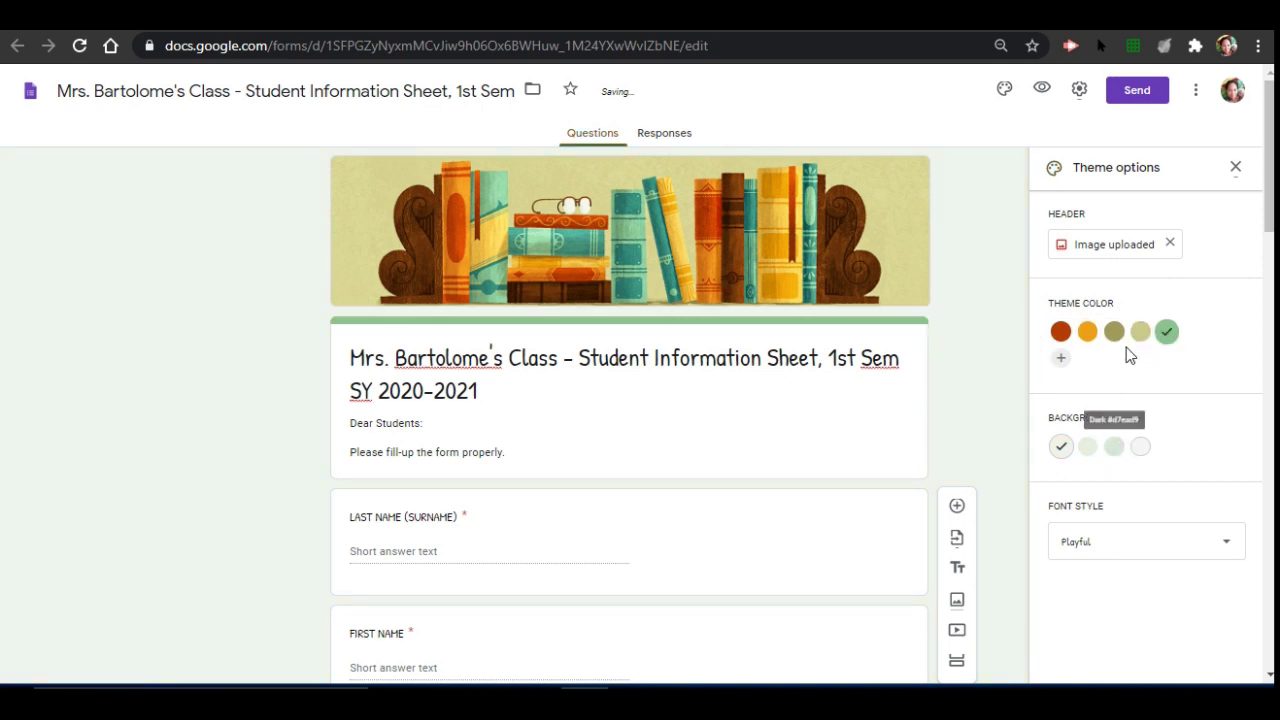
left_click(1141, 335)
left_click(1116, 338)
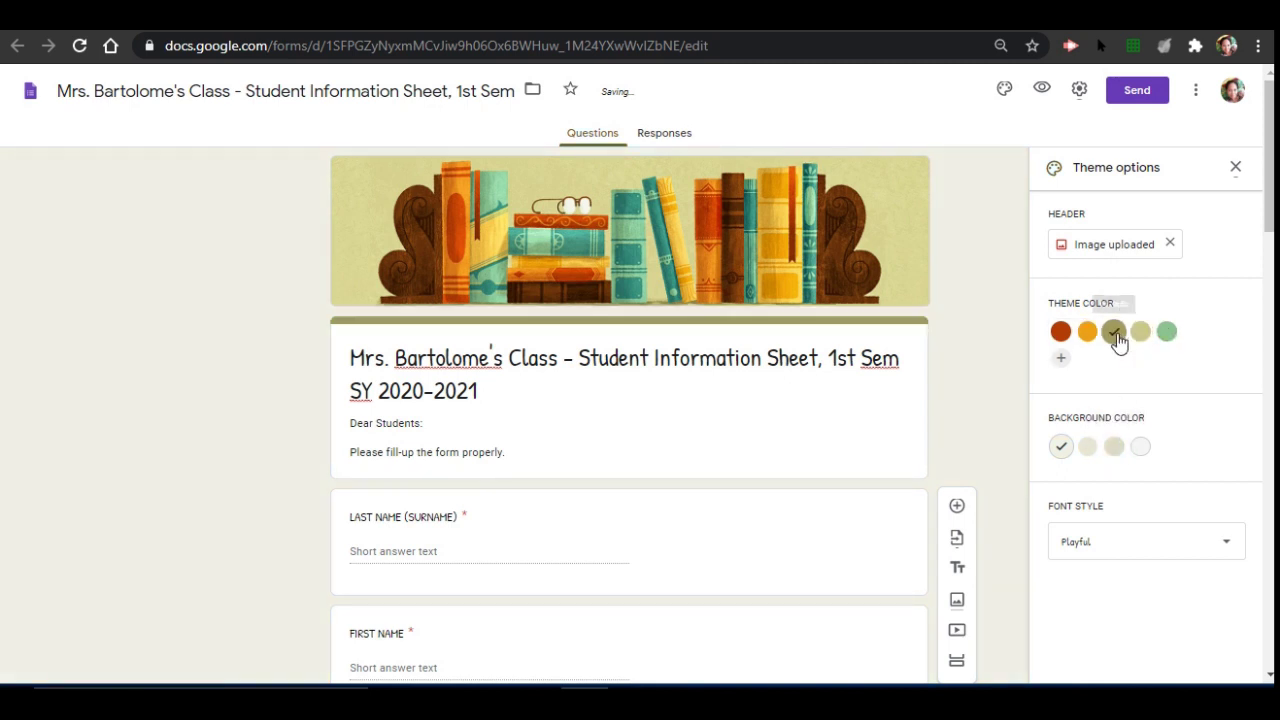
left_click(1087, 336)
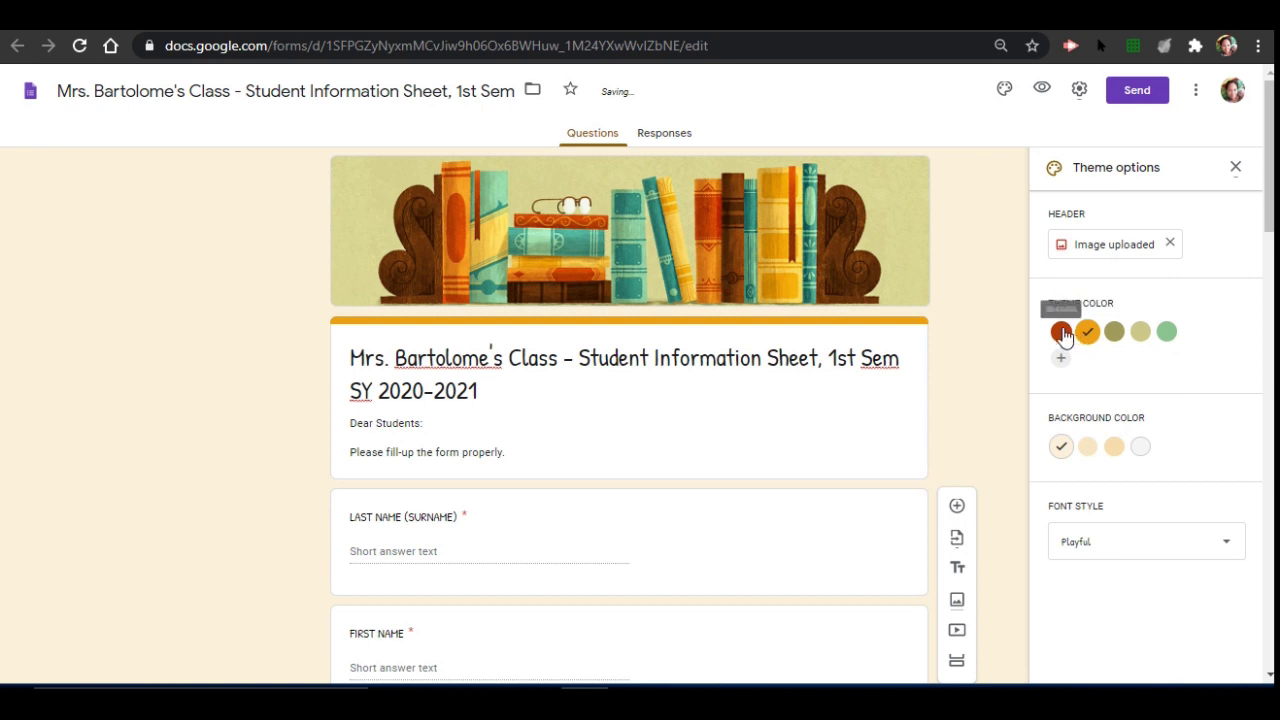
left_click(1061, 333)
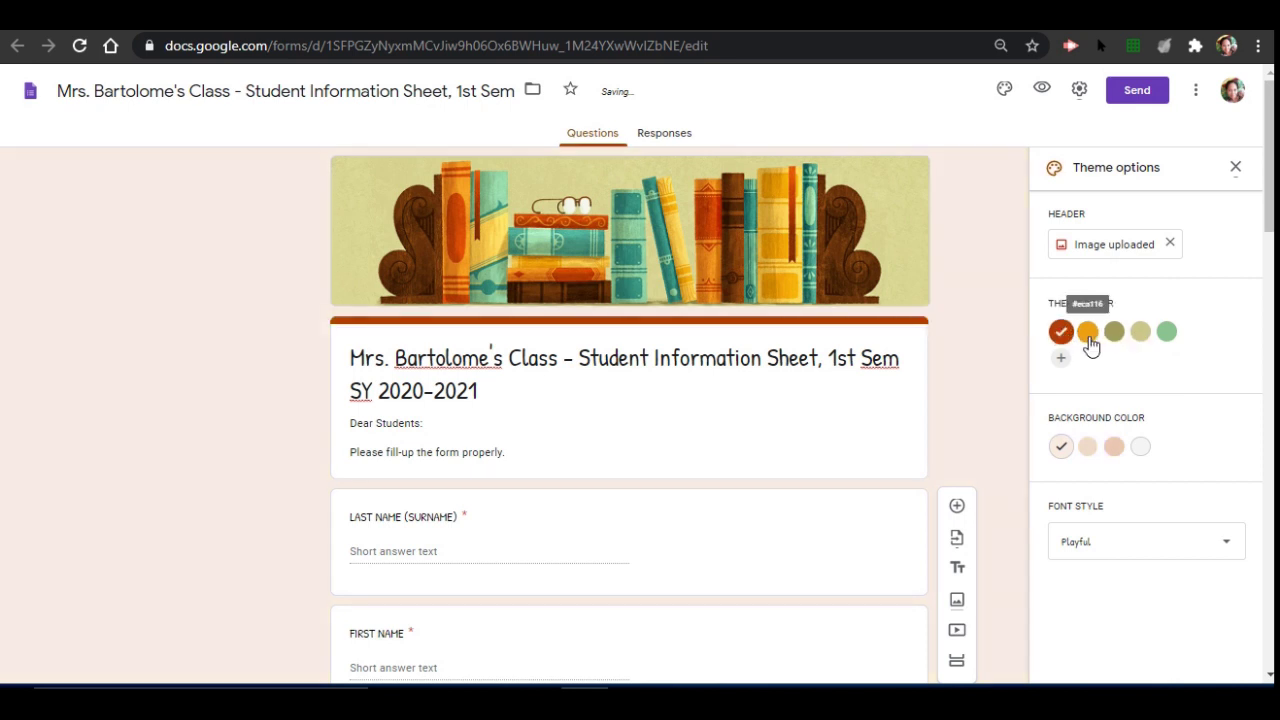
left_click(1088, 335)
Step: Set the theme color to the dark orange-red and the background to its dark shade, and look over the form
left_click(1061, 333)
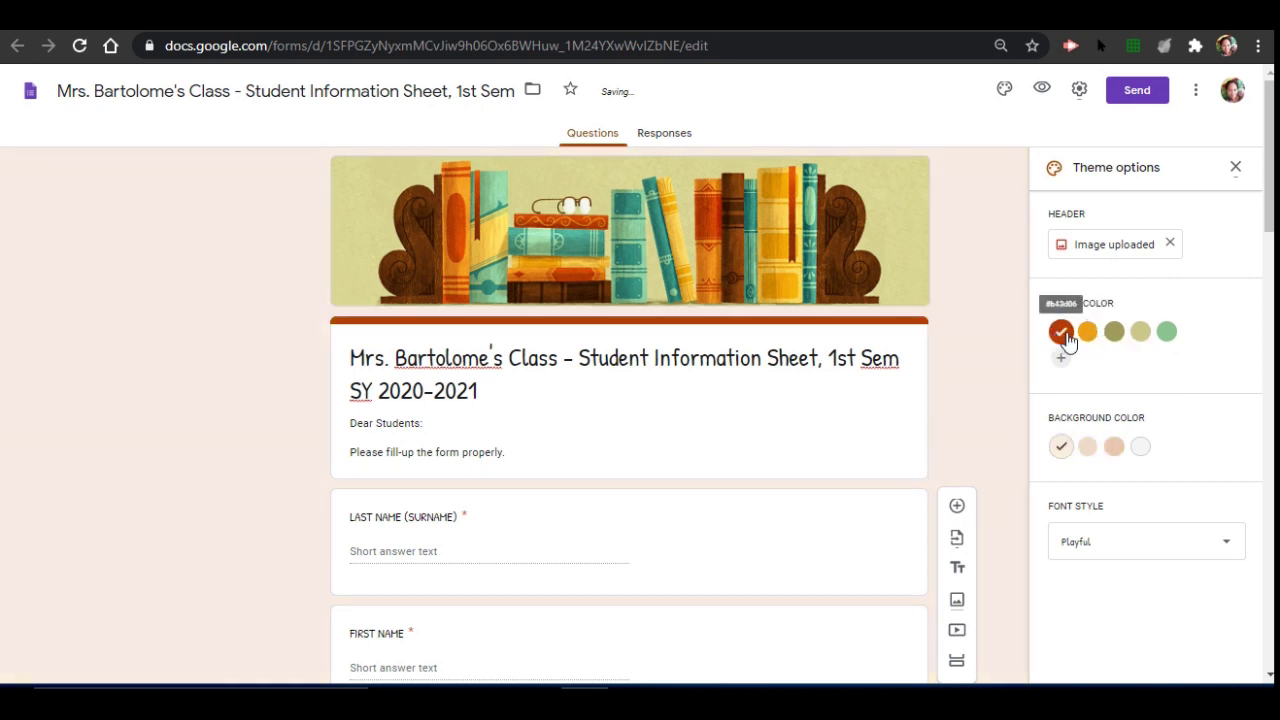
left_click(1115, 447)
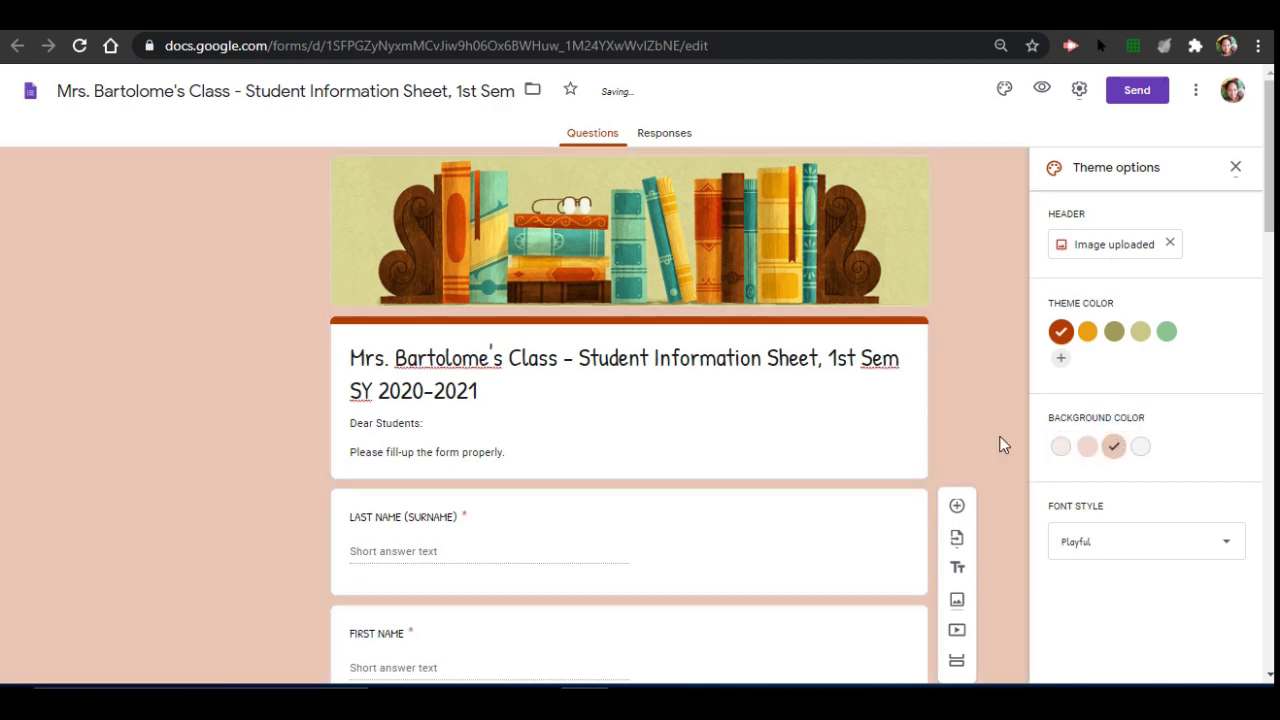
scroll(966, 406, "down", 10)
scroll(966, 406, "down", 3)
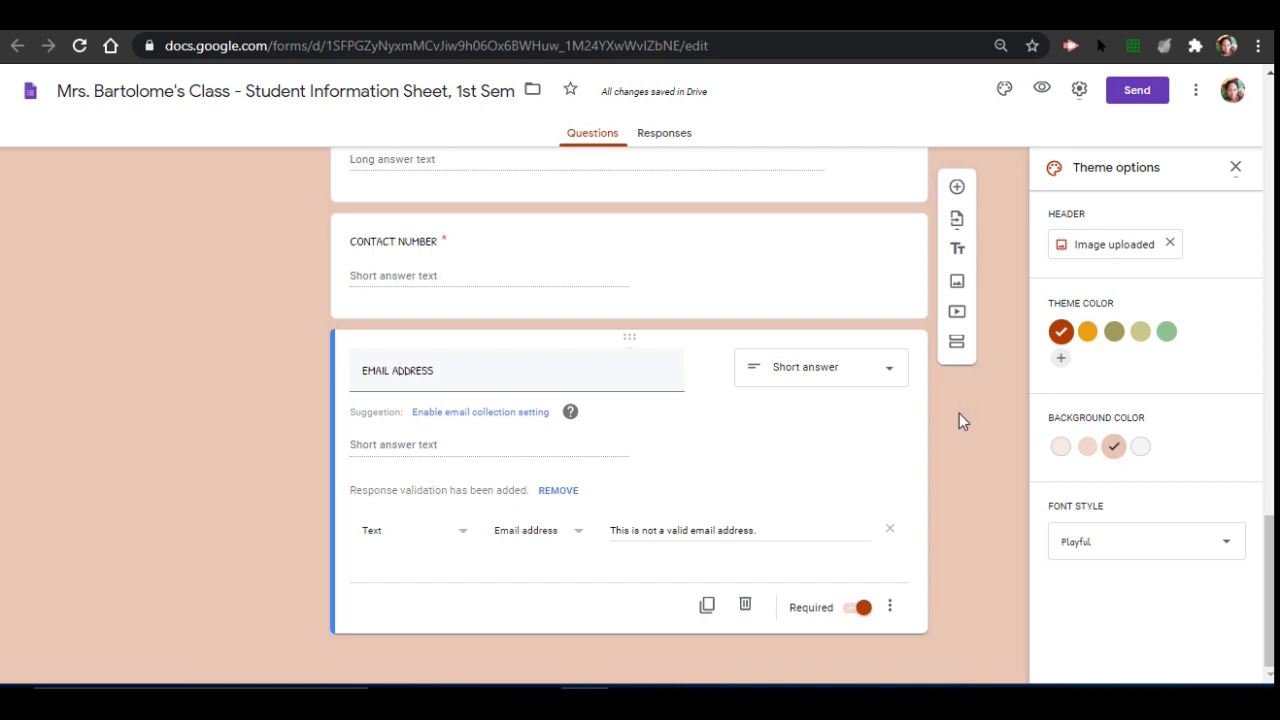
scroll(959, 413, "up", 10)
scroll(957, 417, "up", 15)
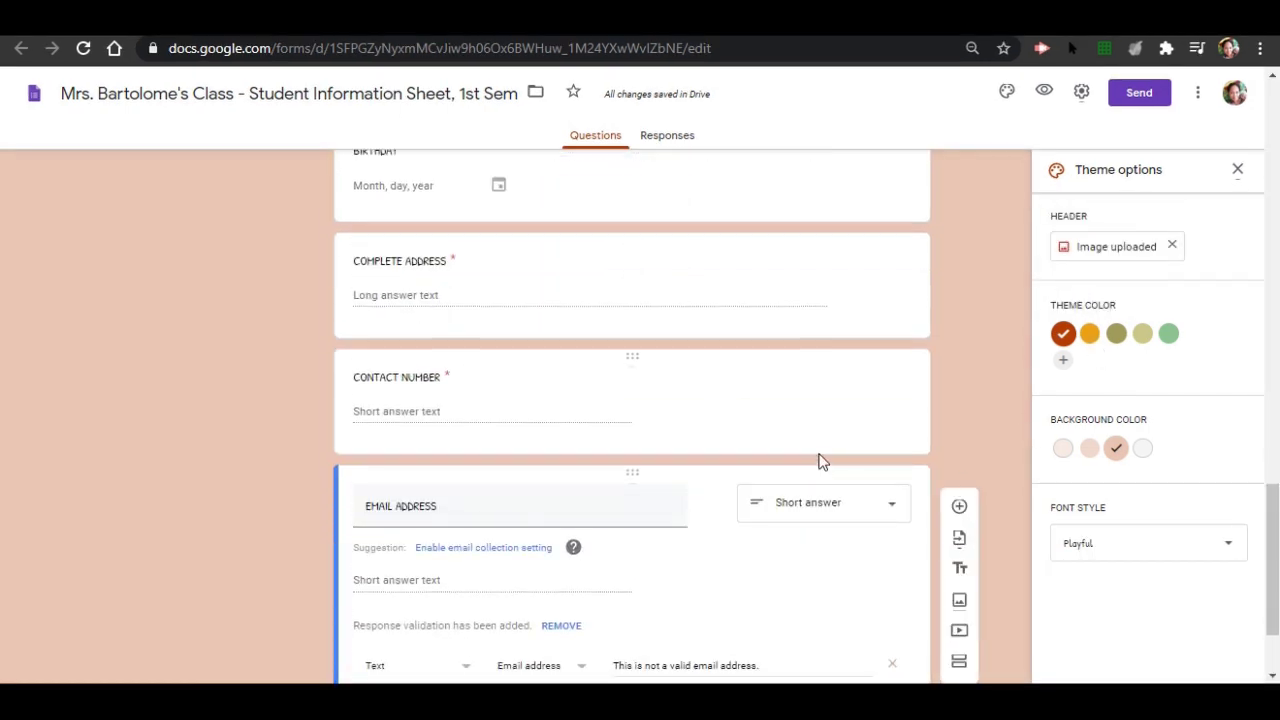
Step: Add a File upload question after EMAIL ADDRESS and allow respondents to upload files to Drive
scroll(811, 462, "down", 2)
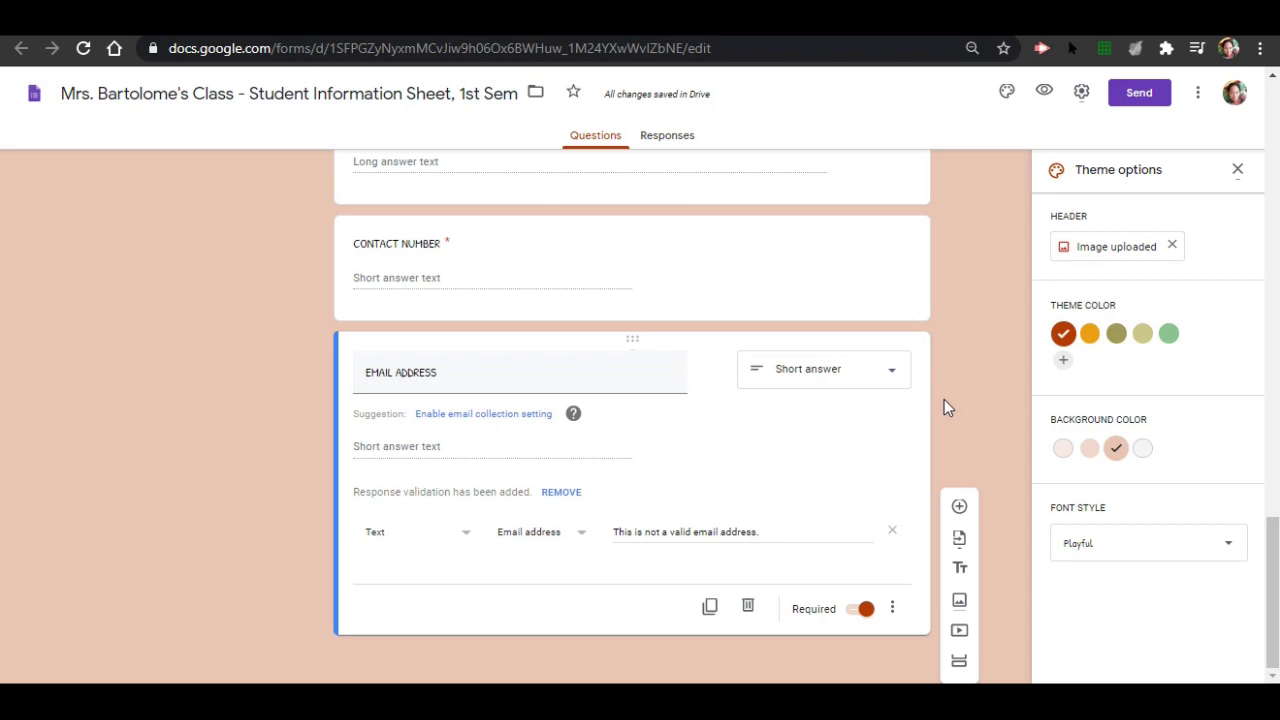
left_click(960, 512)
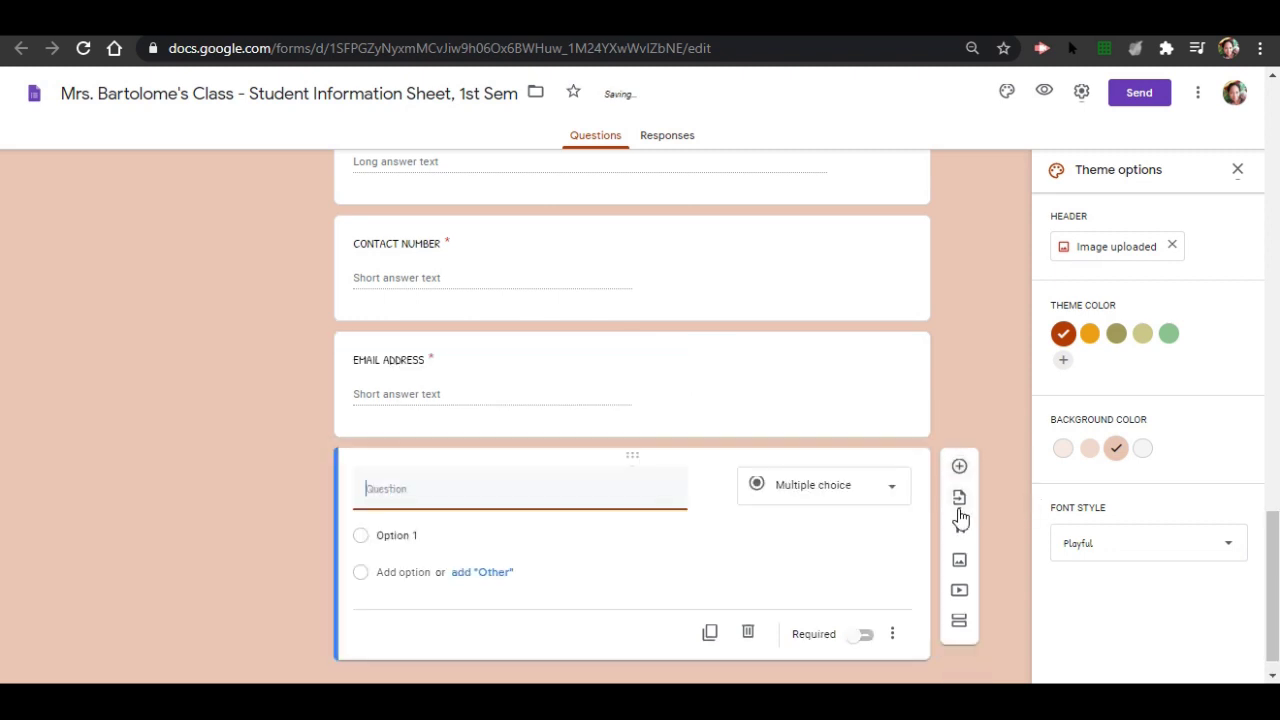
left_click(885, 490)
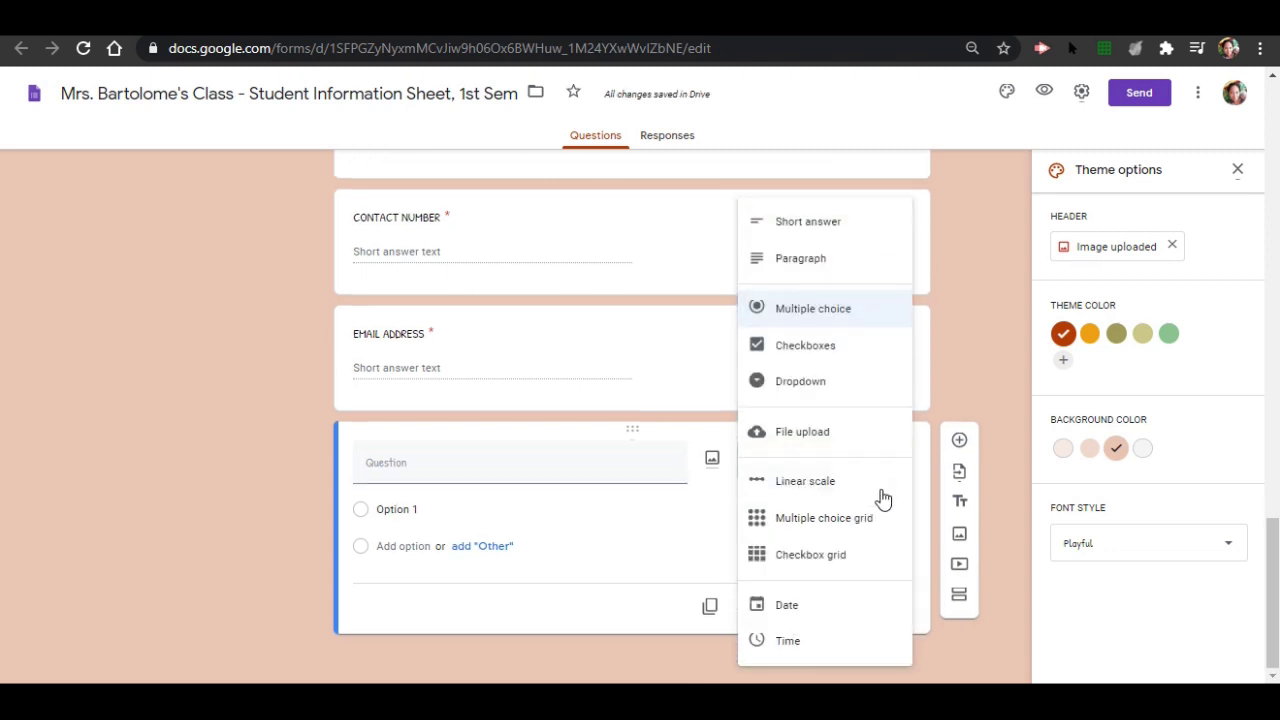
left_click(836, 443)
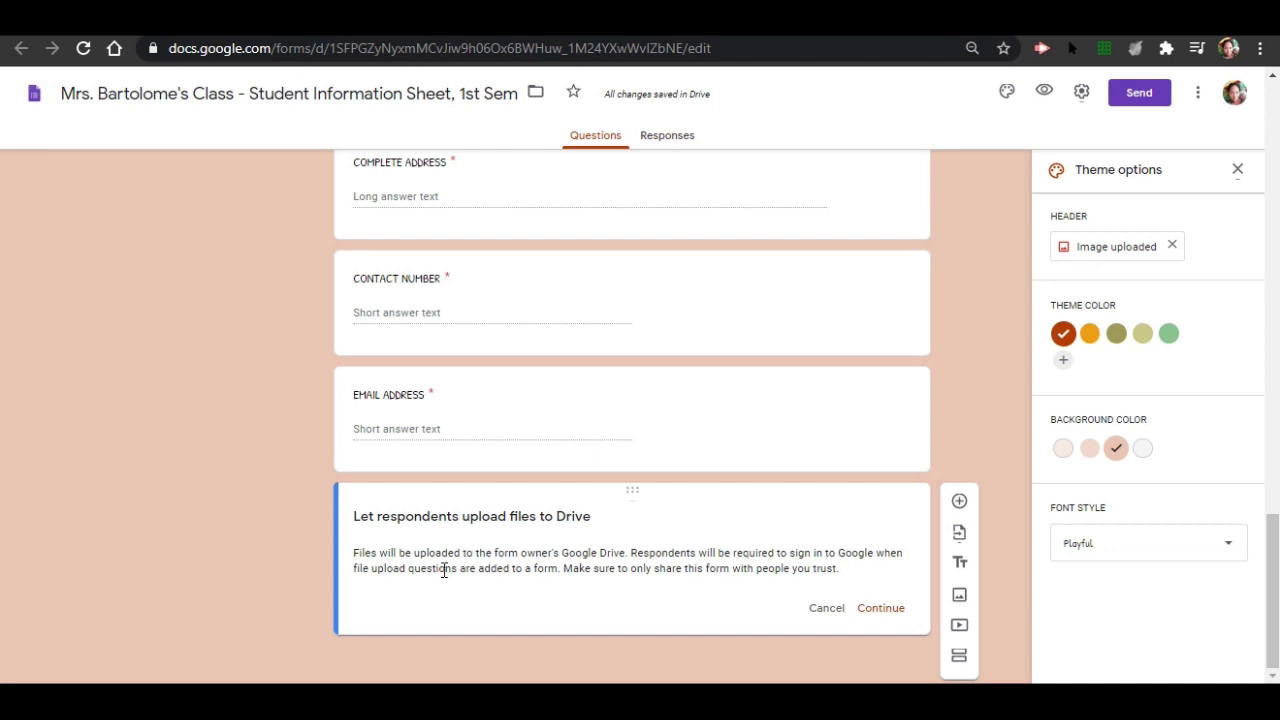
left_click(884, 610)
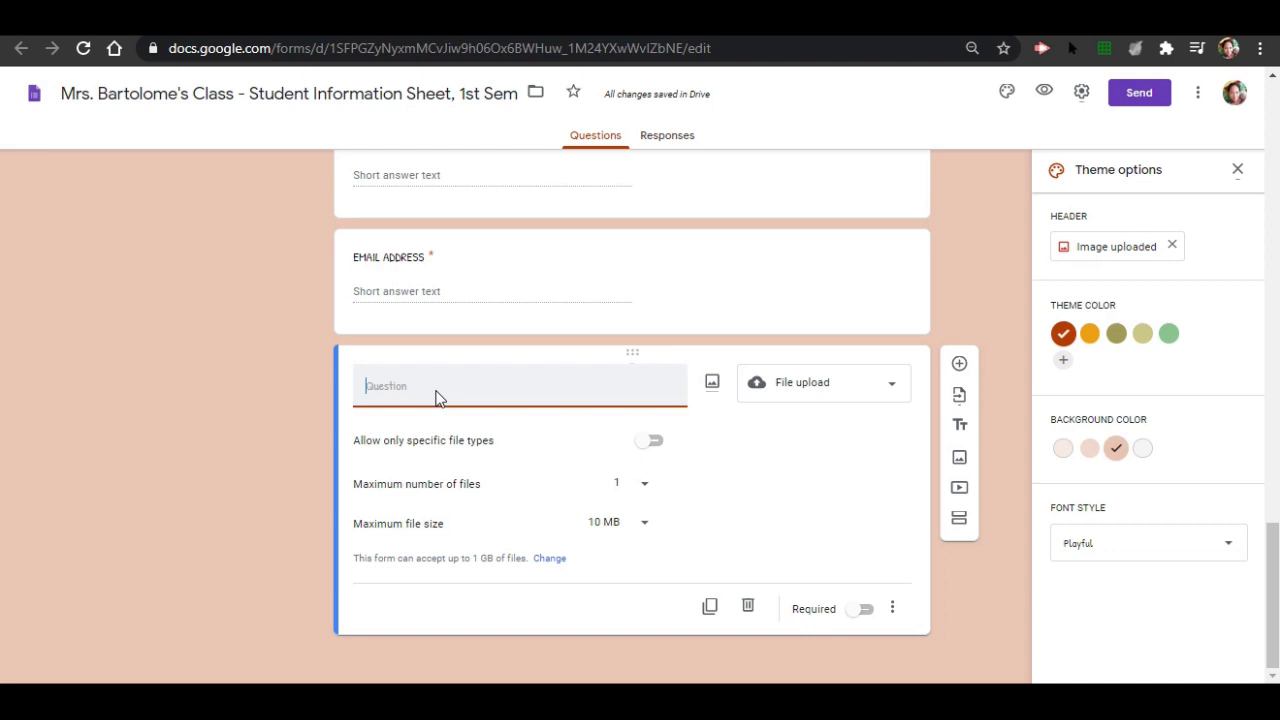
Step: Title the file upload question "UPLOAD YOUR 2X2 PICTURE HERE"
type("Upload")
key("BackSpace")
key("BackSpace")
key("BackSpace")
key("BackSpace")
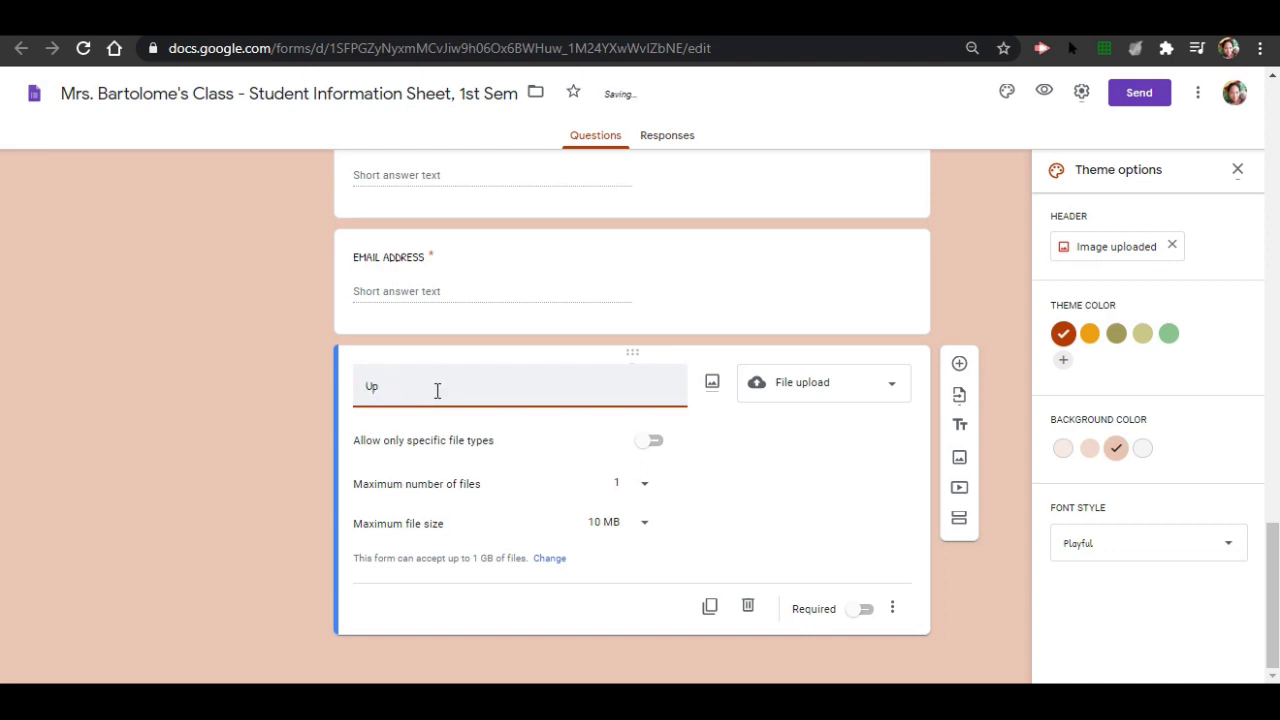
key("BackSpace")
type("PLOAD YOUR")
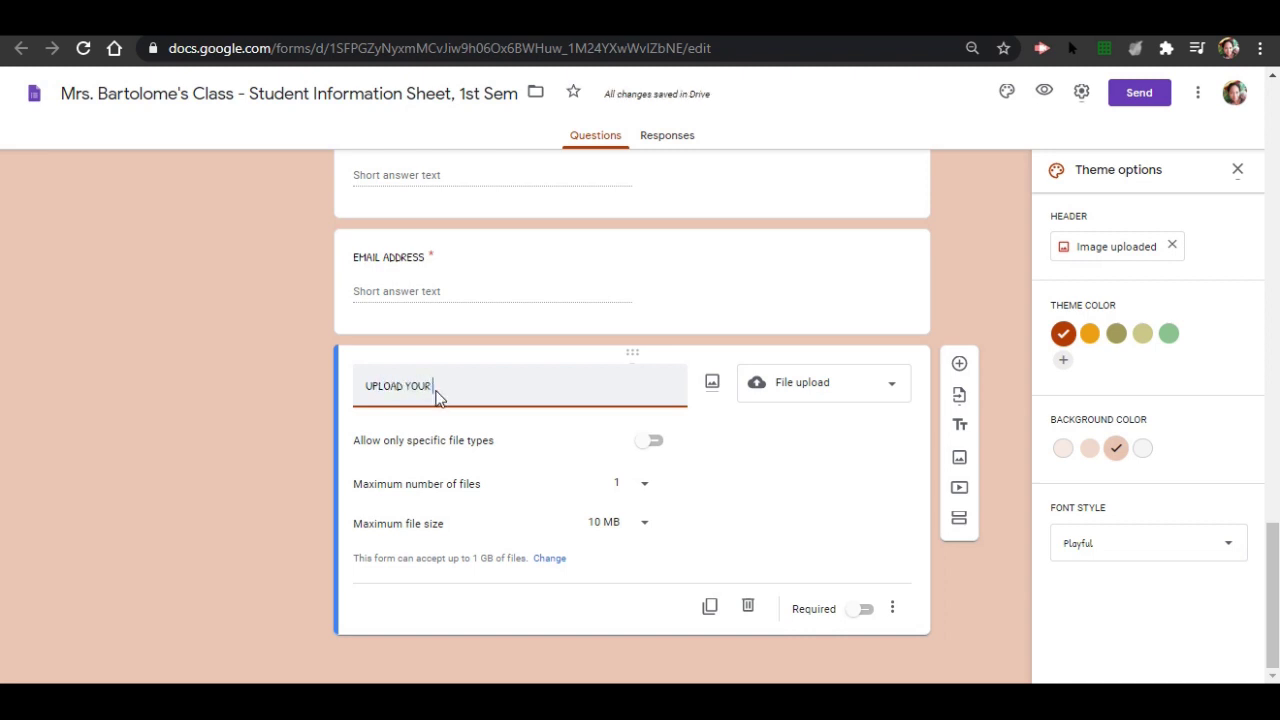
type(" 2x2")
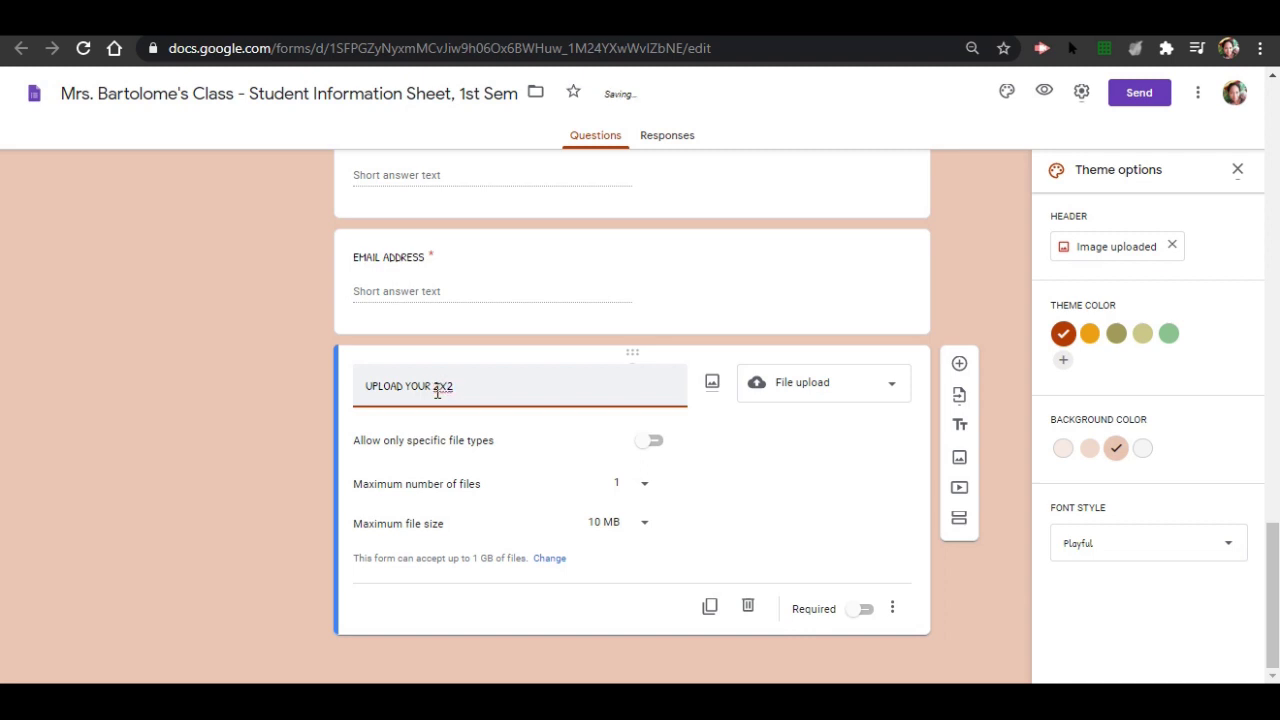
type(" ID")
key("BackSpace")
key("BackSpace")
key("BackSpace")
type("PICTURE HERE")
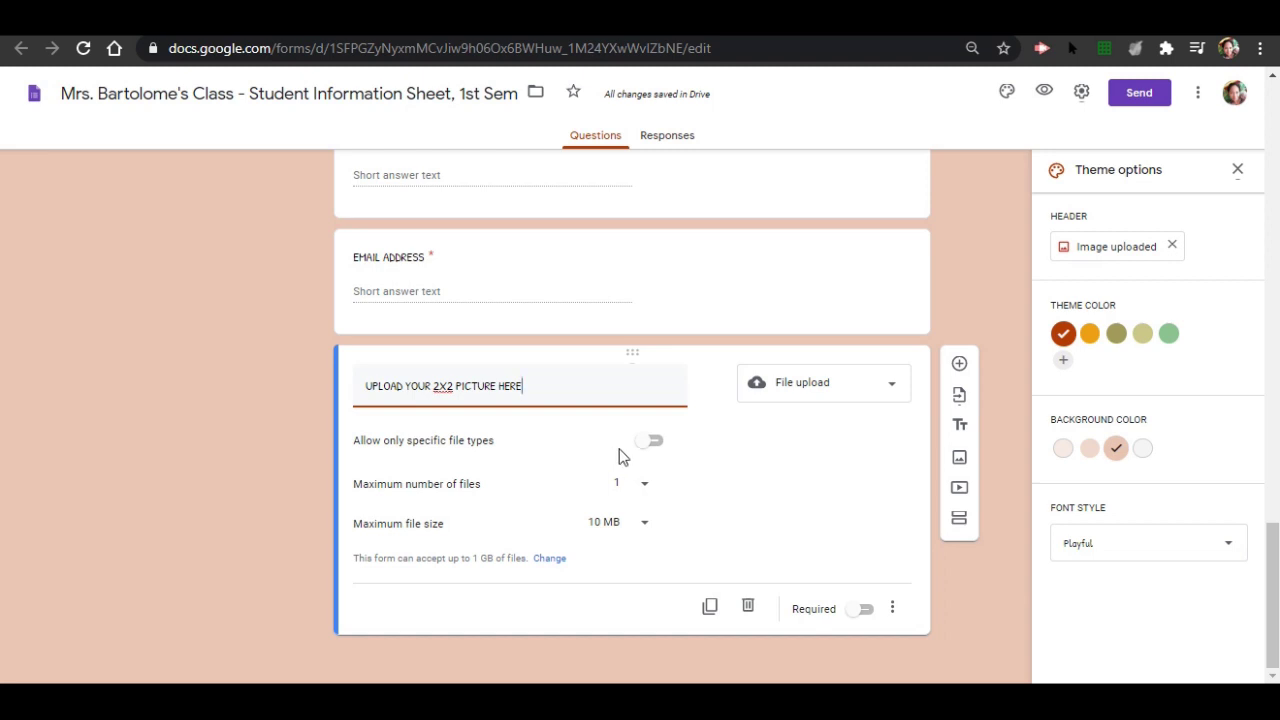
Step: Restrict the "UPLOAD YOUR 2X2 PICTURE HERE" question to specific file types, allowing only Image
left_click(655, 443)
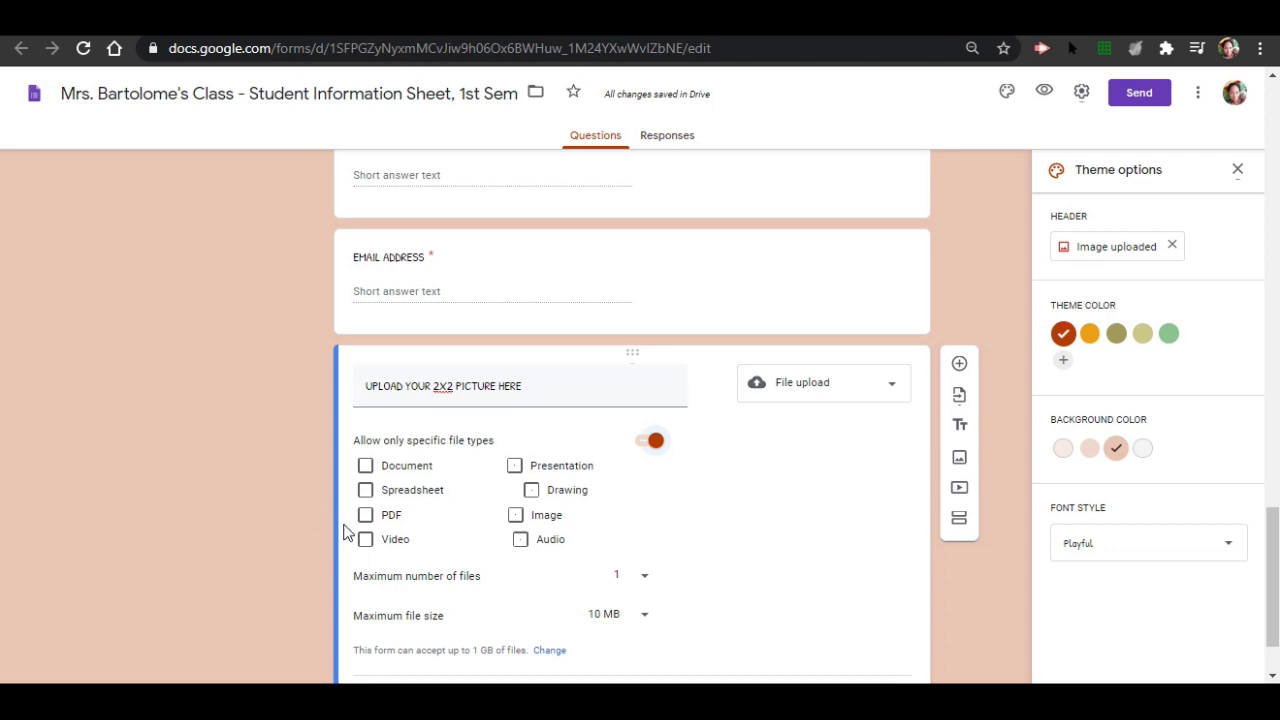
left_click(516, 514)
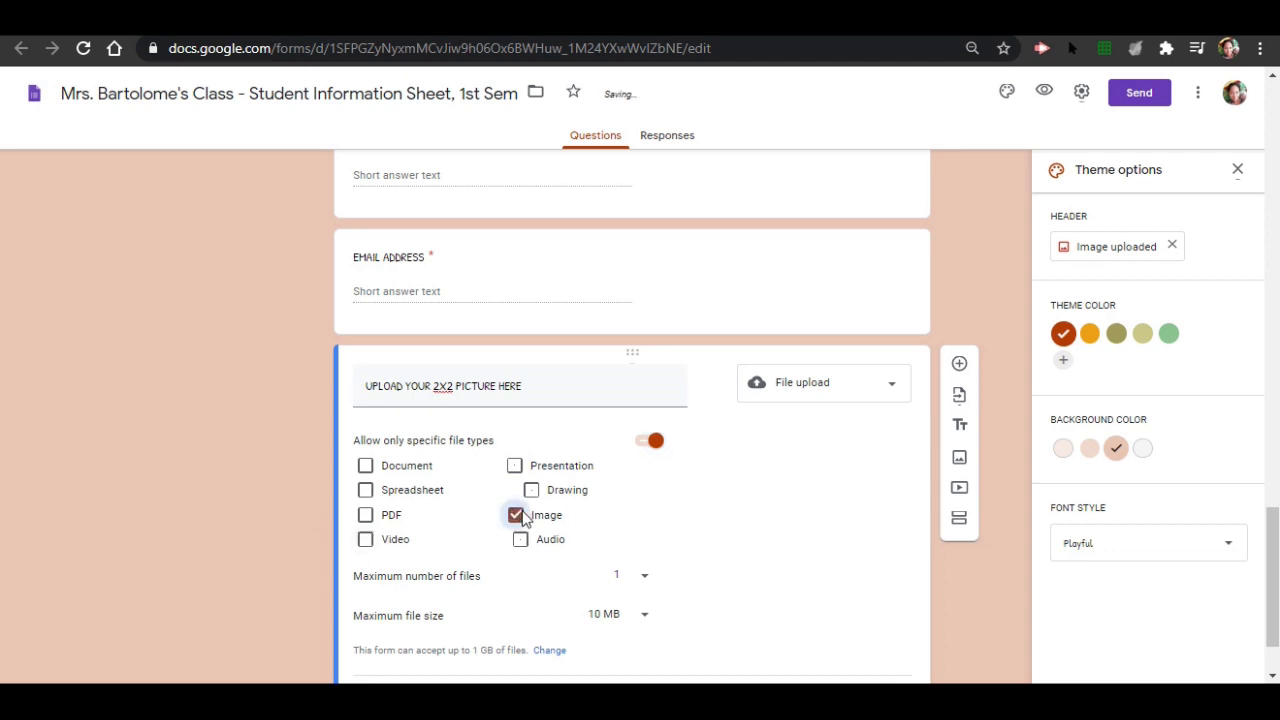
Step: Limit the picture upload to a maximum of 1 file and 10 MB, and make the question required
scroll(561, 525, "down", 1)
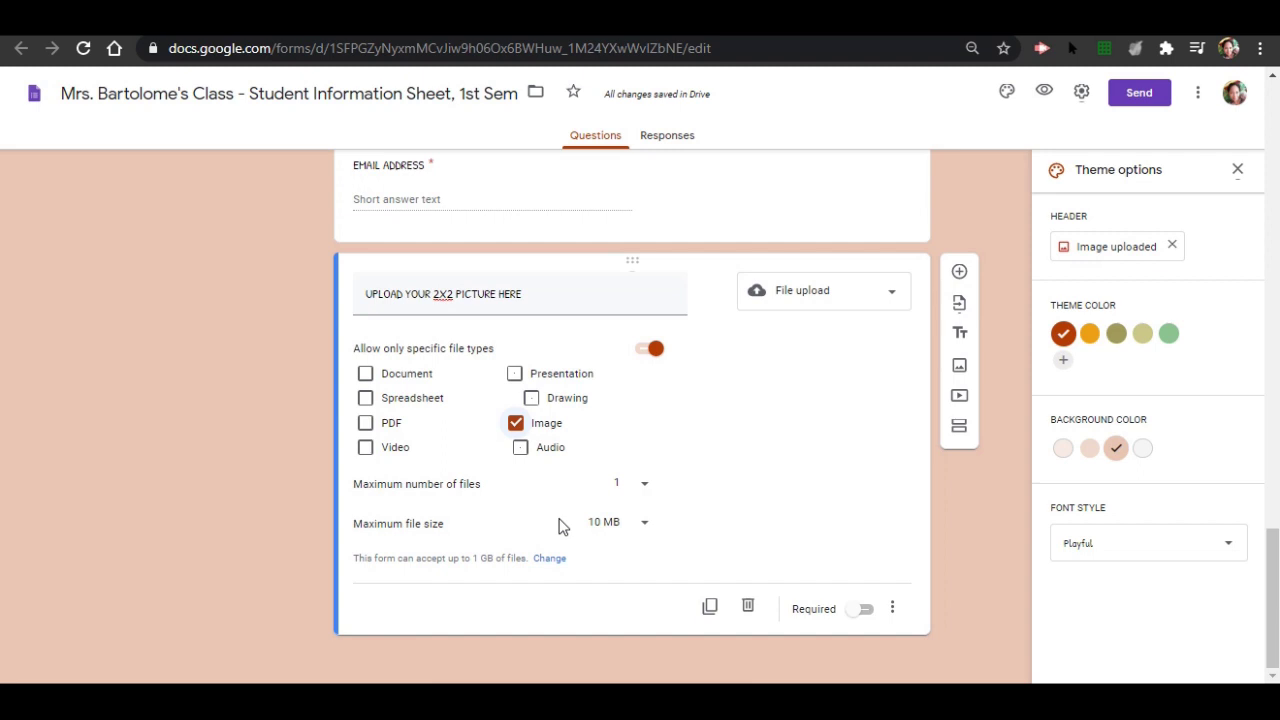
left_click(646, 491)
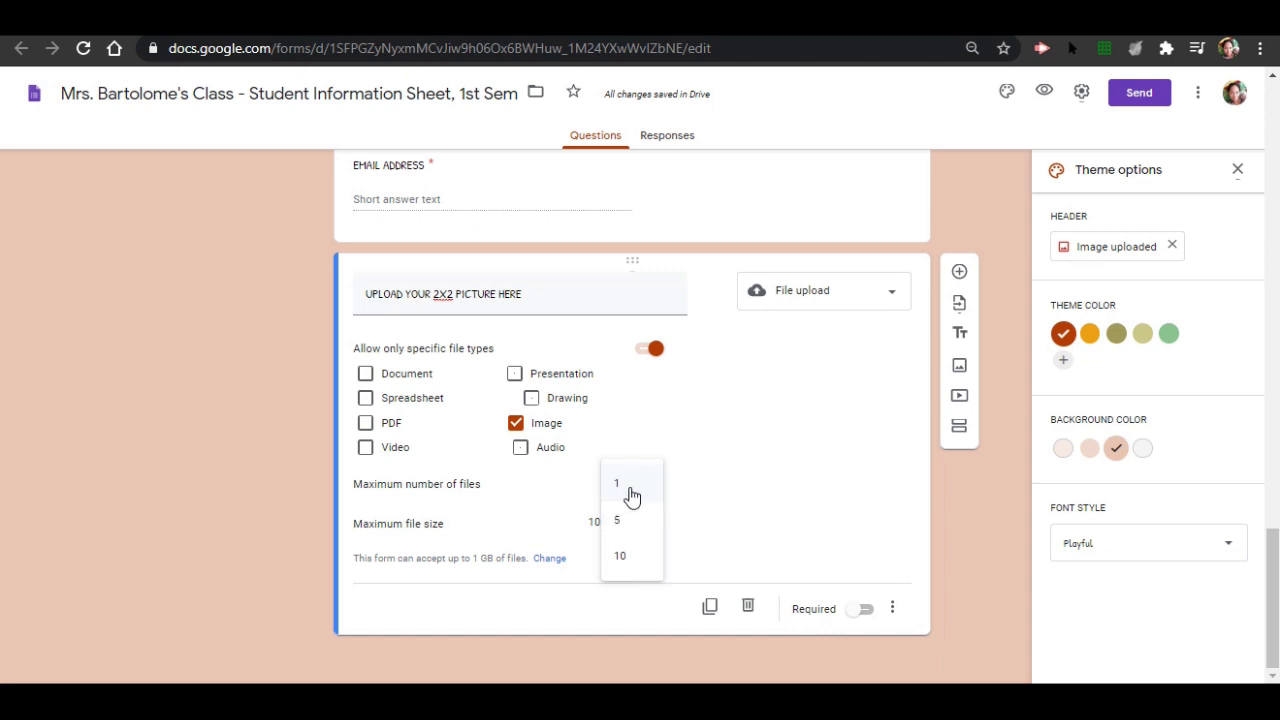
left_click(631, 487)
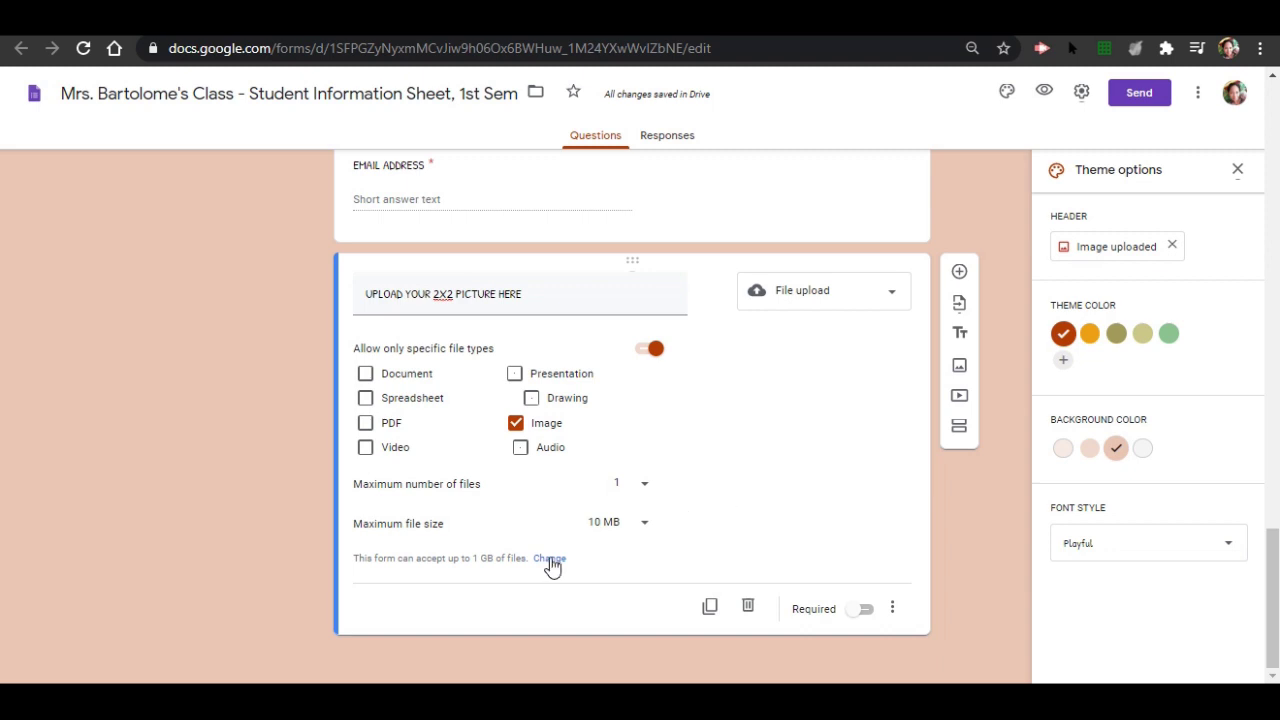
left_click(645, 525)
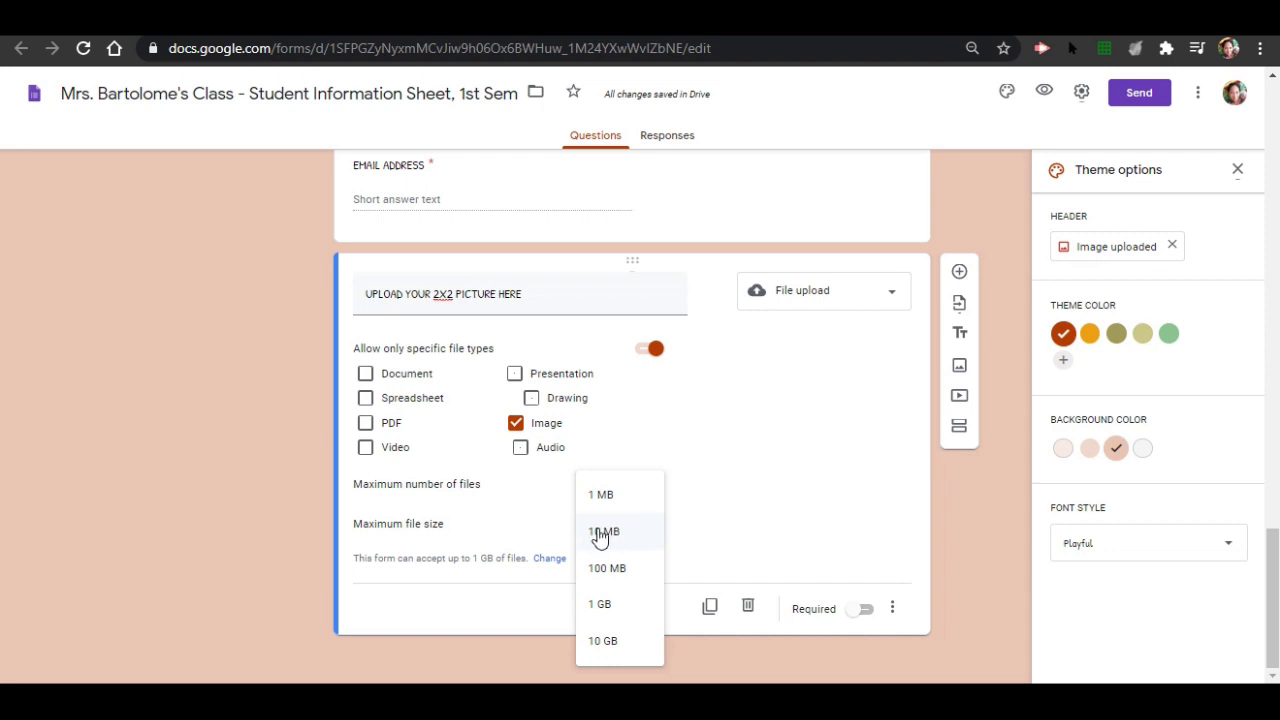
left_click(600, 533)
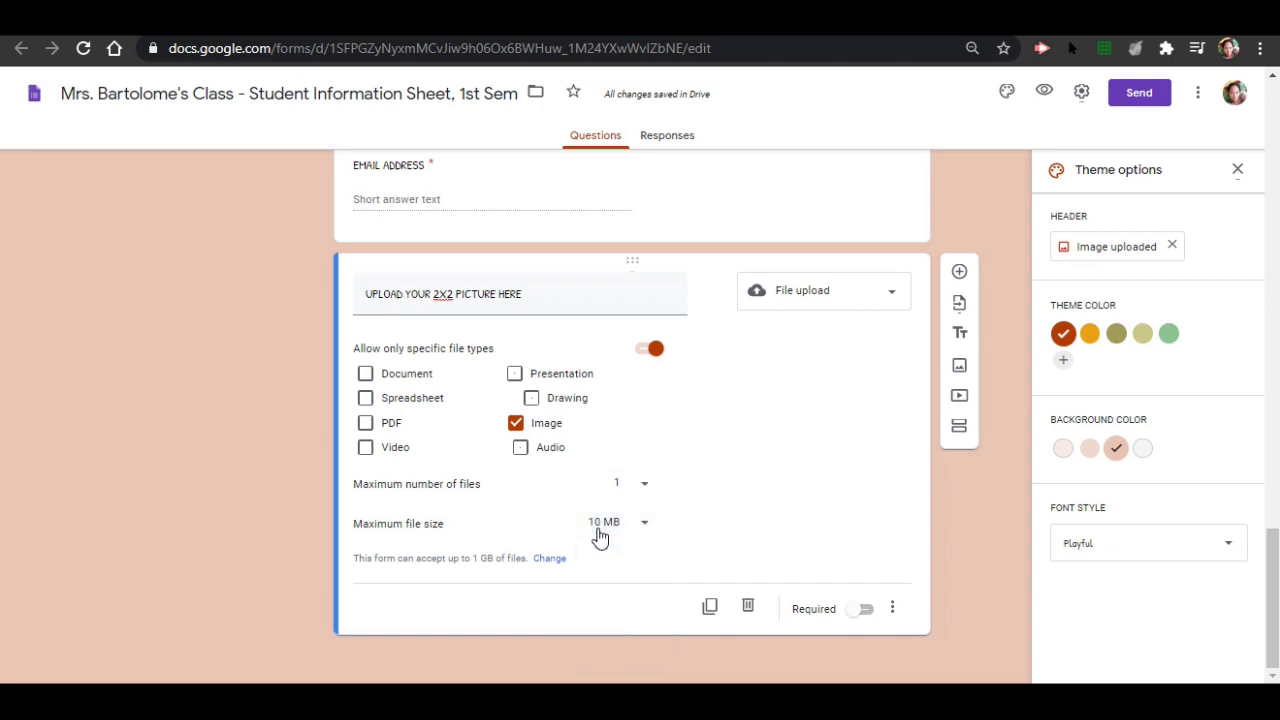
left_click(866, 610)
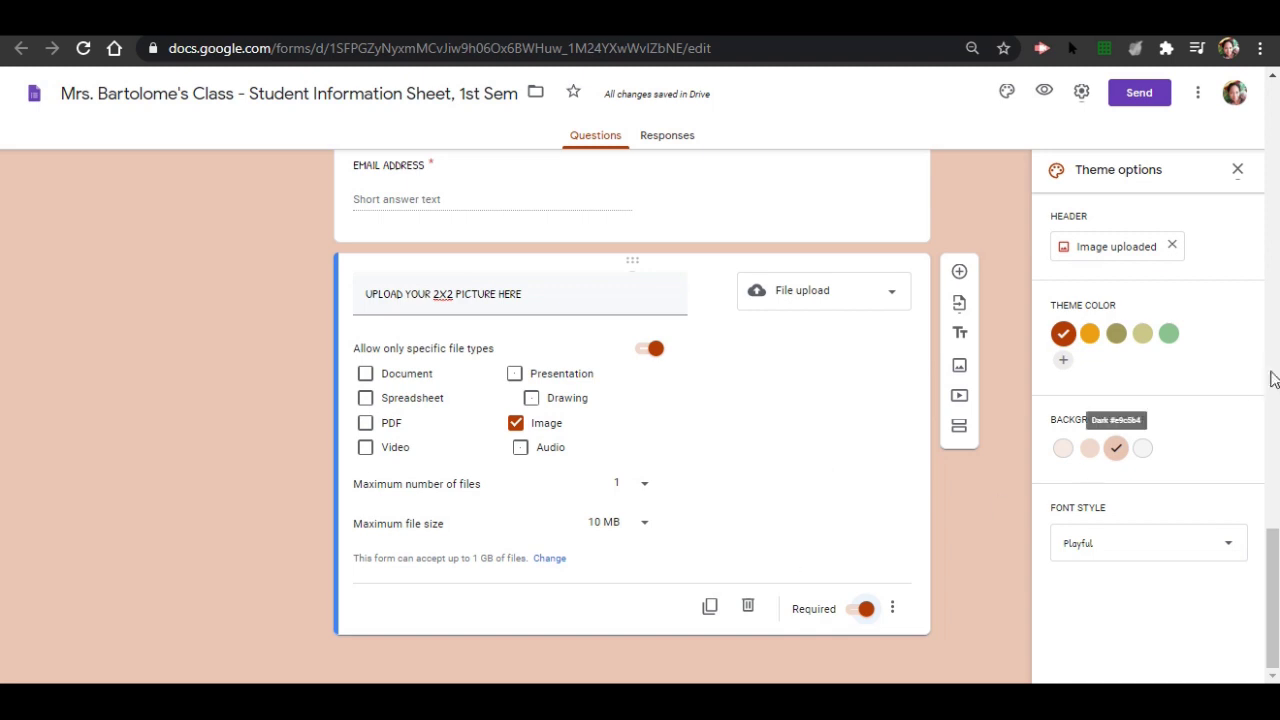
scroll(969, 433, "up", 10)
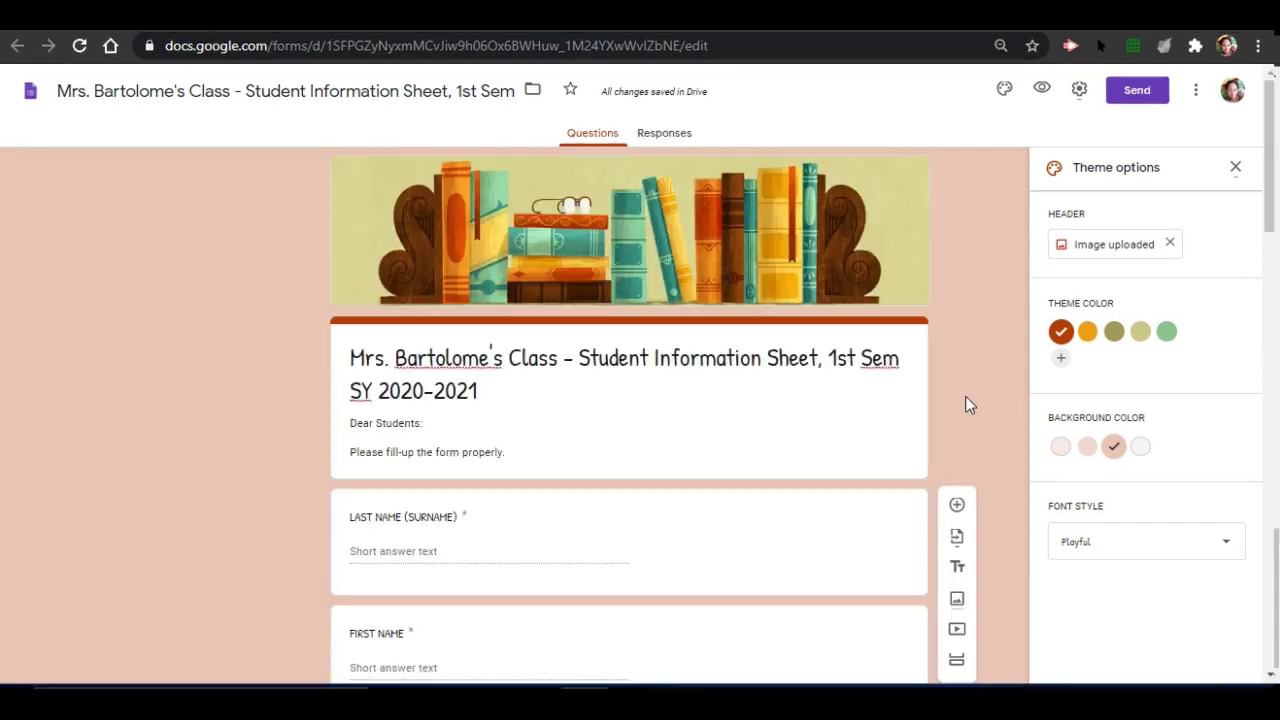